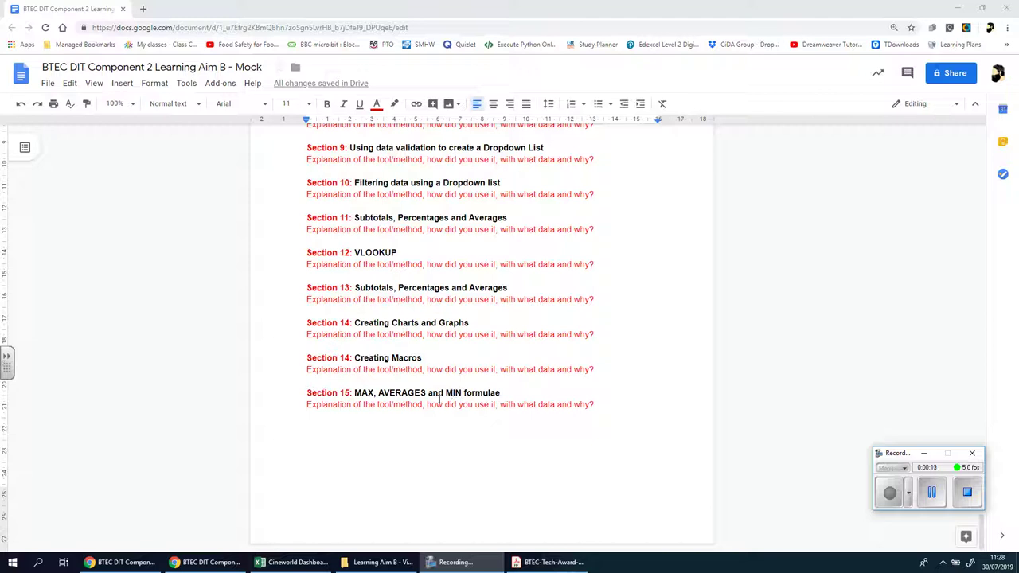
Step: Switch to the Cineworld Dashboard workbook in Excel and review the movie table and its customer count formula on the Summary Sheet
click(958, 8)
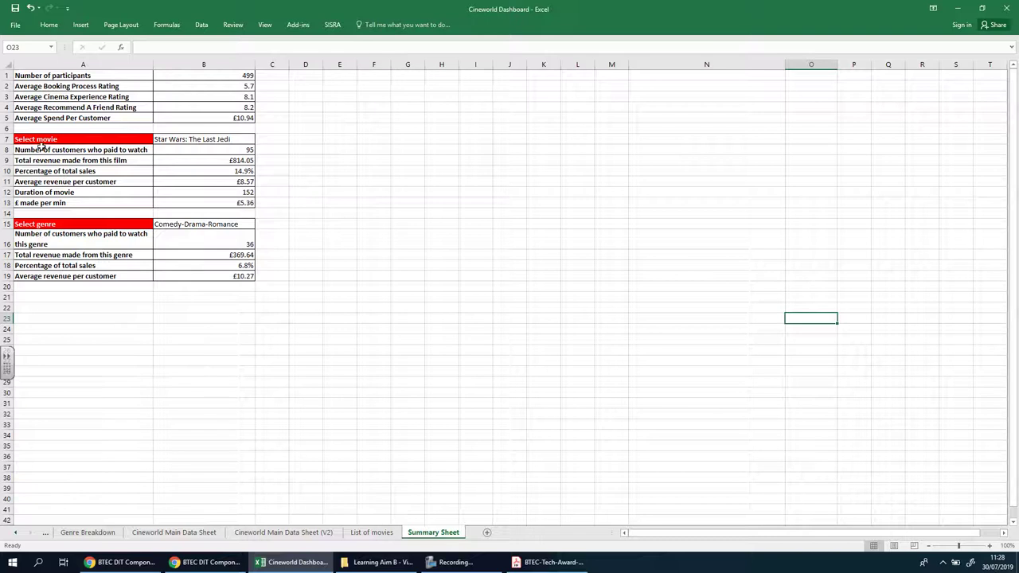
drag(38, 140, 234, 203)
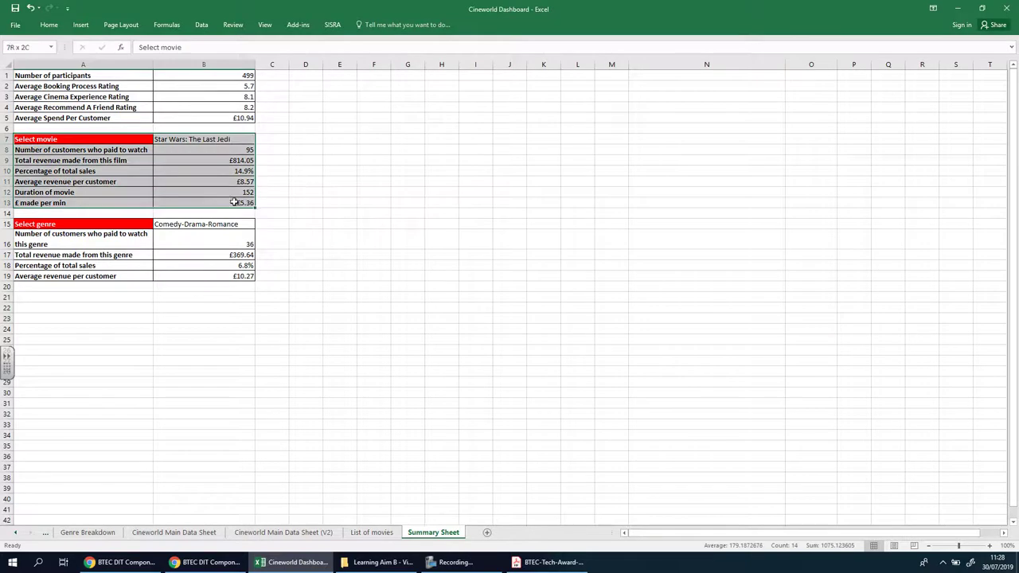
click(370, 253)
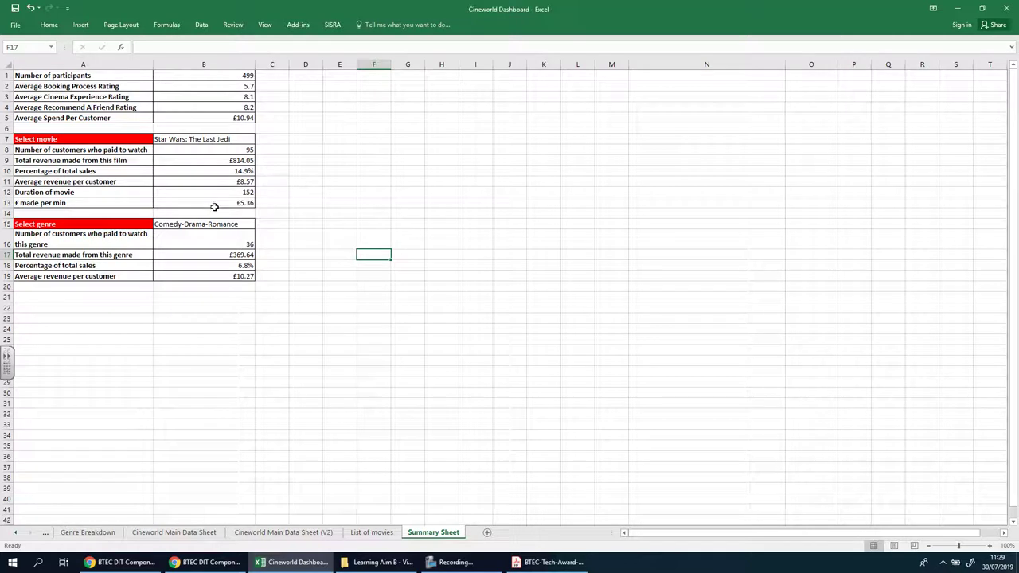
click(237, 150)
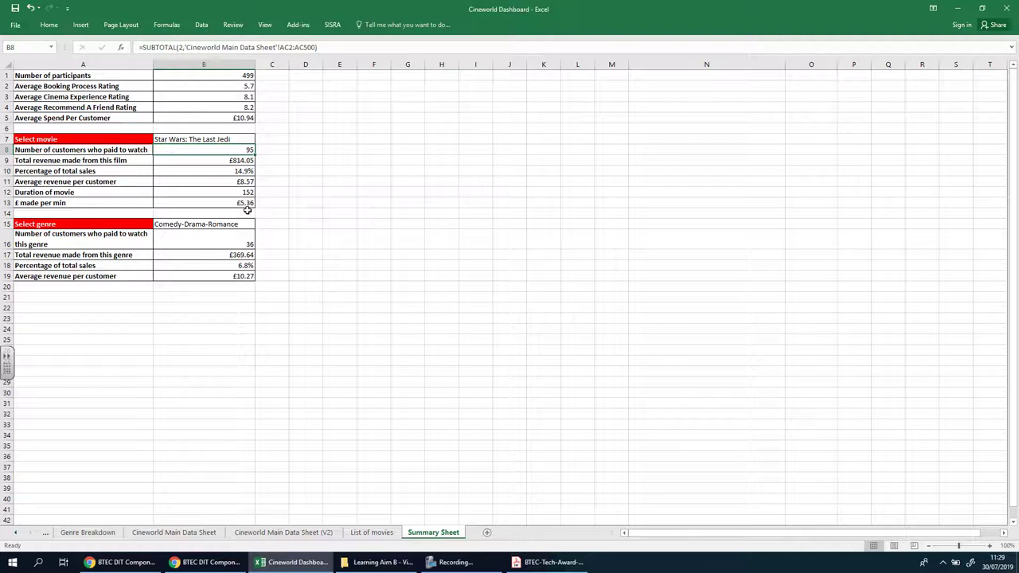
Step: Insert three blank rows at row 14, between the movie table and the genre table
click(6, 213)
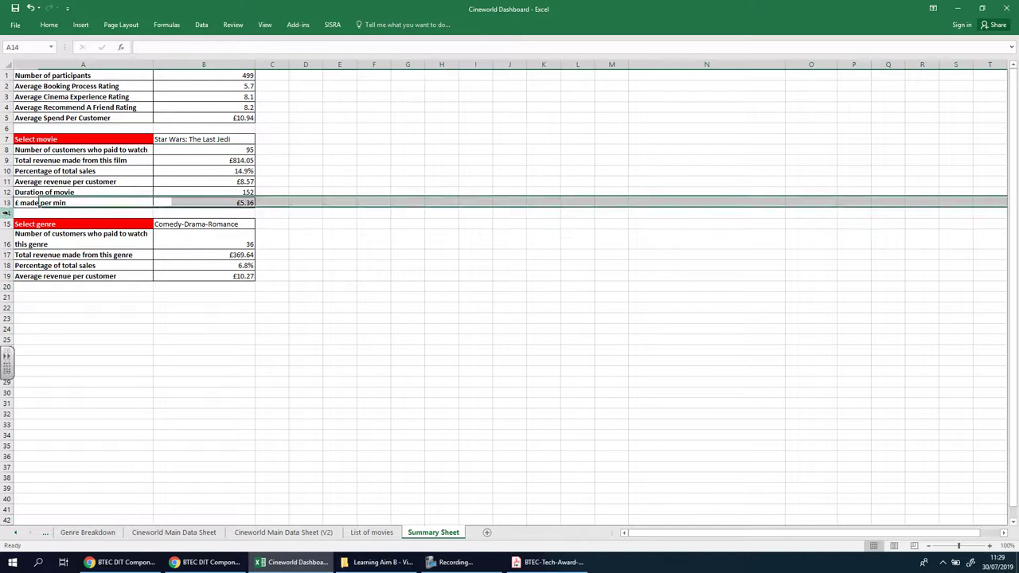
right_click(6, 213)
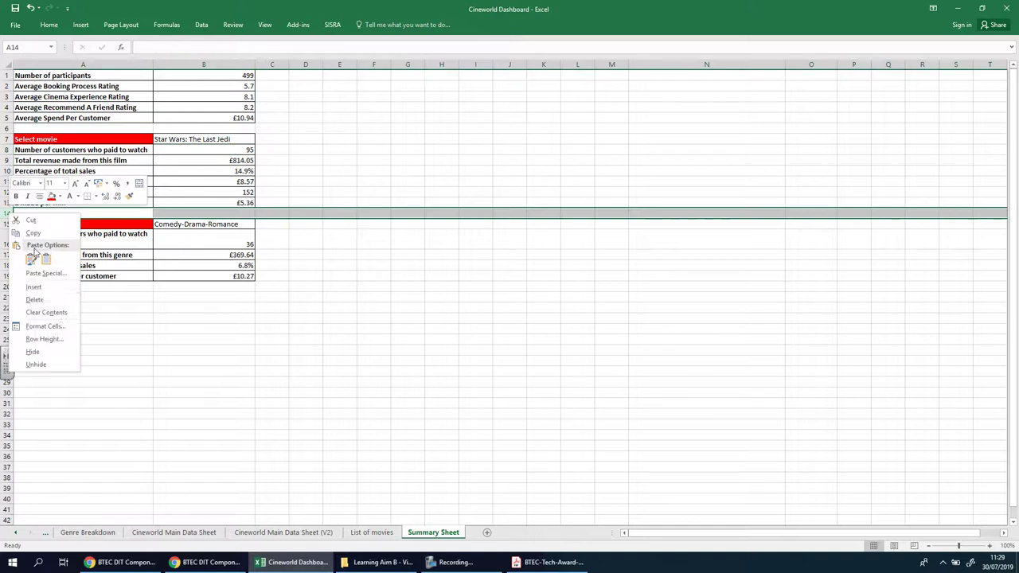
click(60, 288)
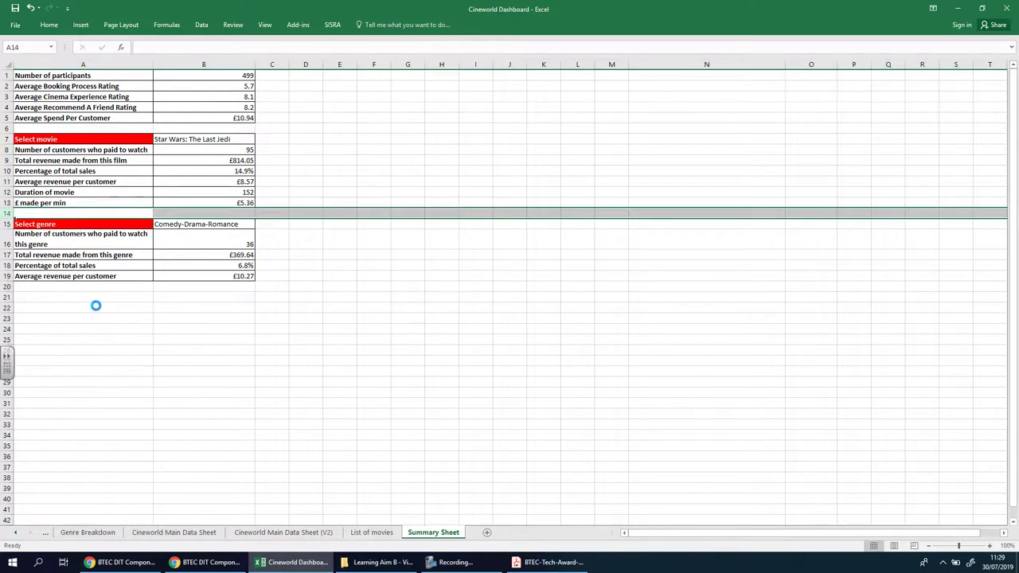
right_click(6, 214)
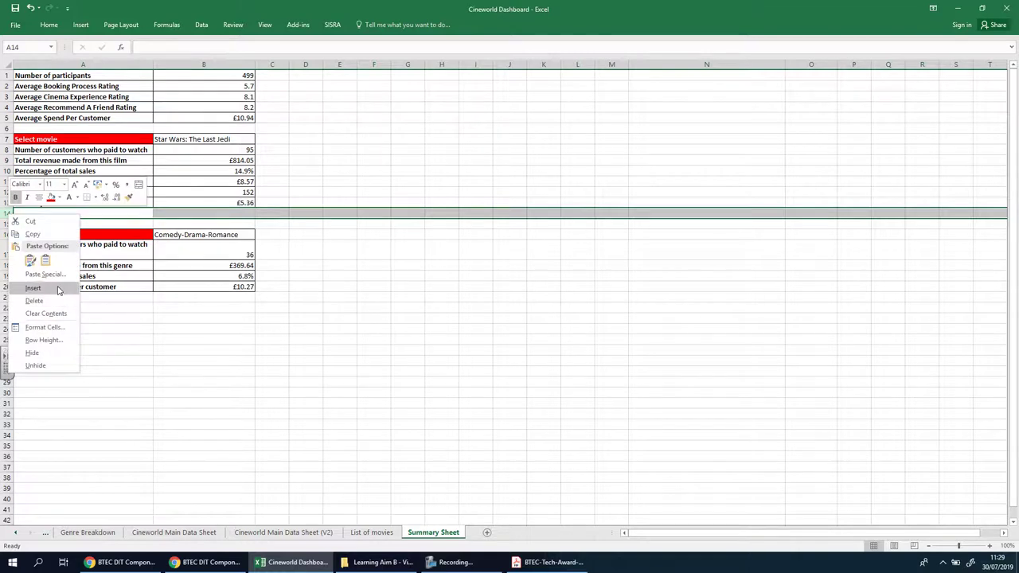
click(58, 288)
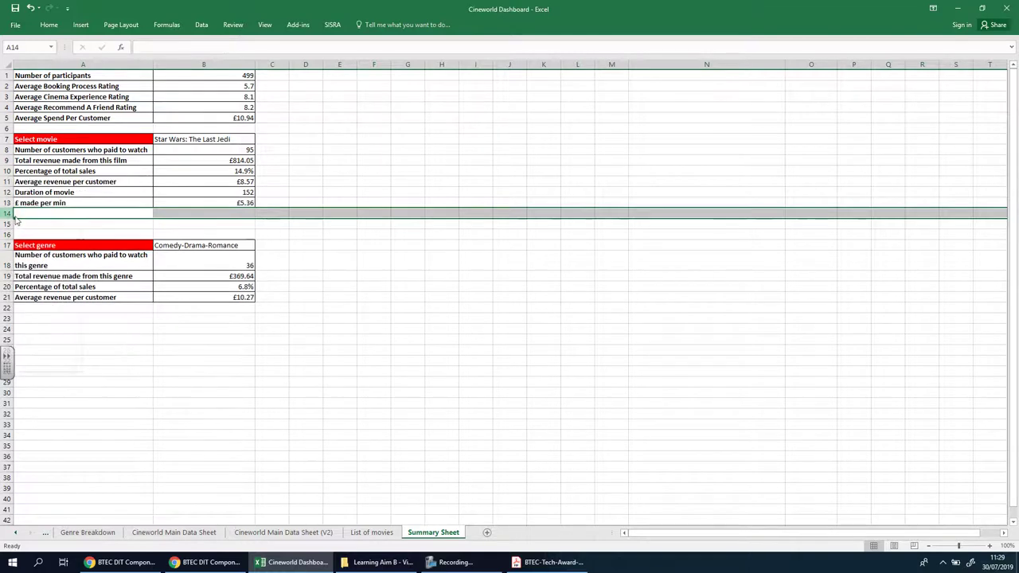
right_click(16, 222)
click(58, 288)
click(503, 330)
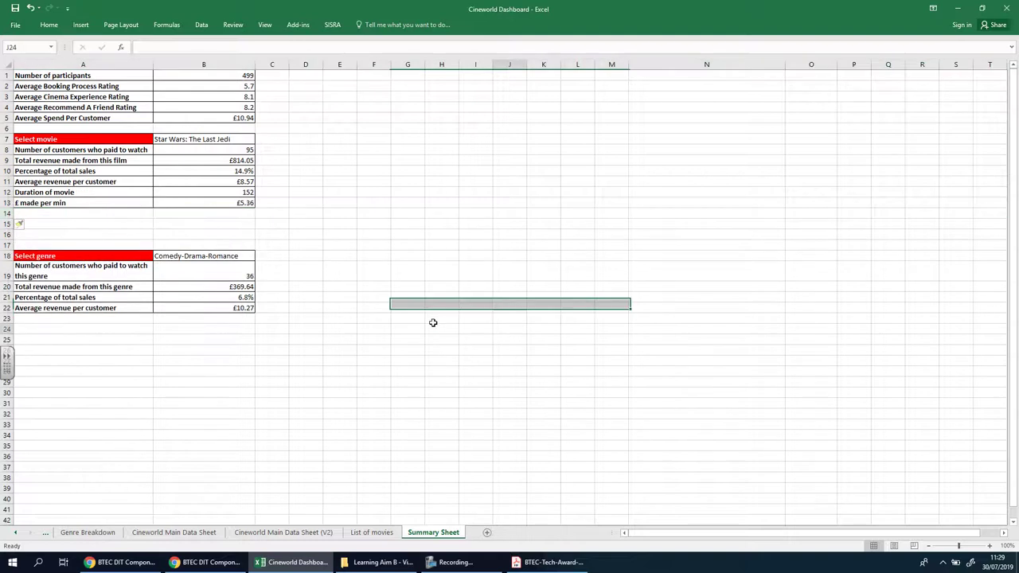
drag(97, 213, 183, 235)
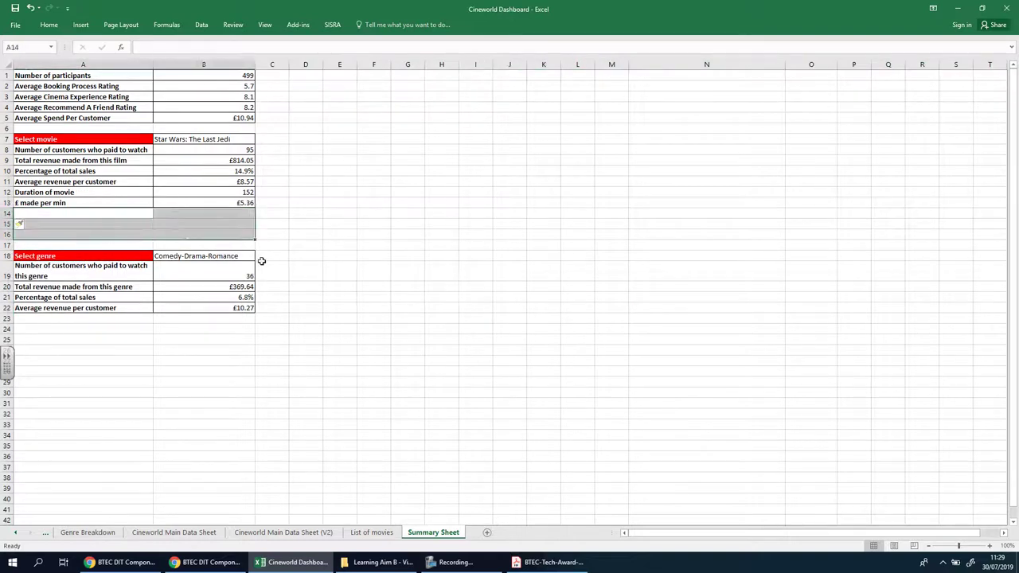
click(460, 307)
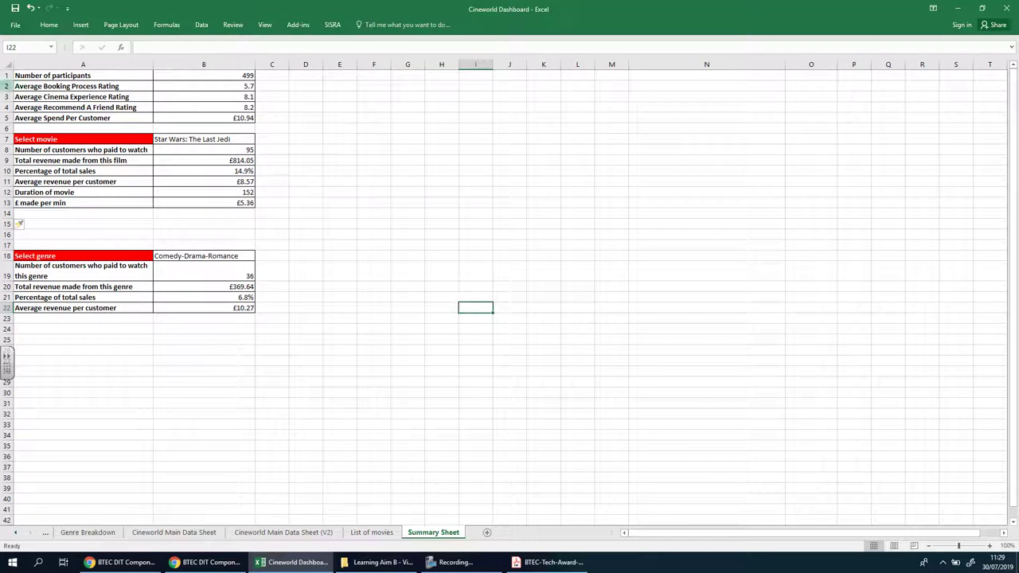
Step: Insert a blank row at row 1, above the "Number of participants" line
click(5, 75)
right_click(6, 75)
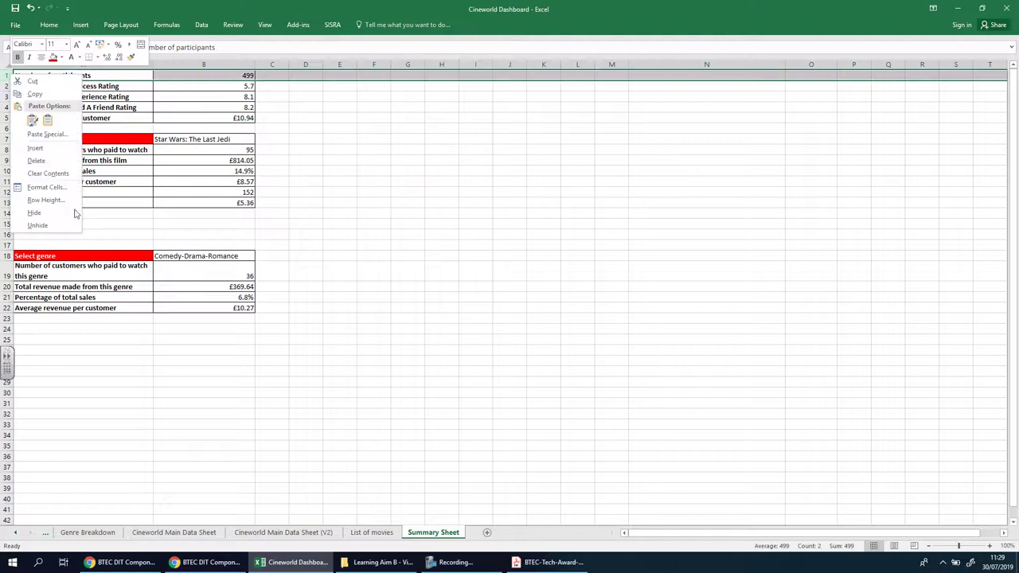
click(35, 149)
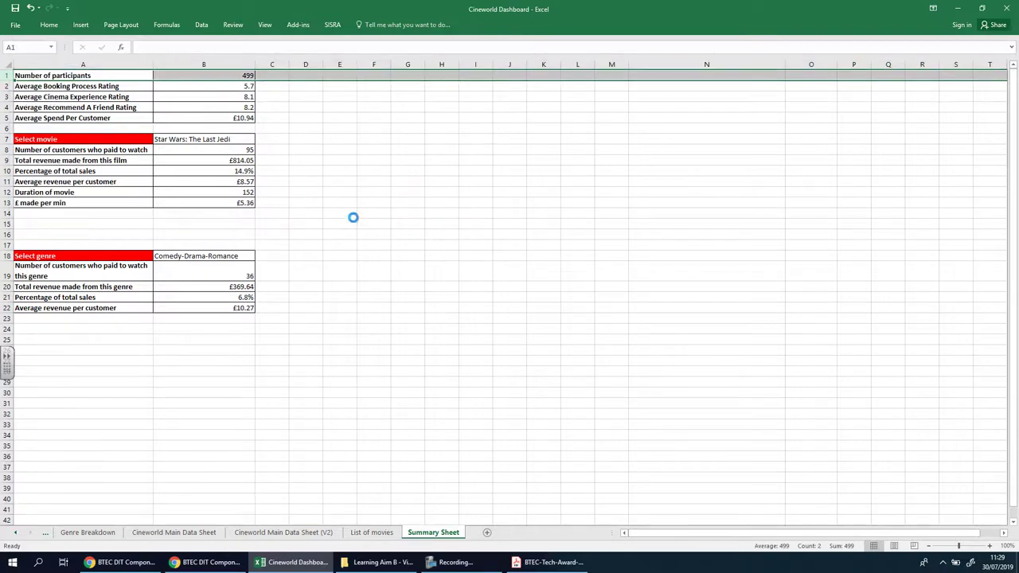
click(378, 204)
Step: Insert a blank row at row 8, directly above the "Select movie" heading
click(7, 150)
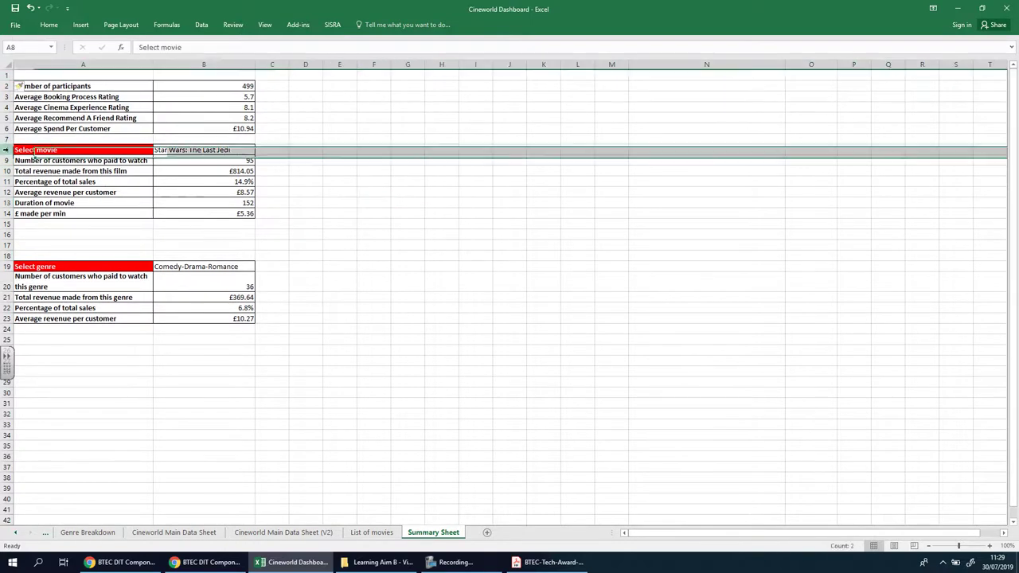
right_click(8, 151)
click(62, 224)
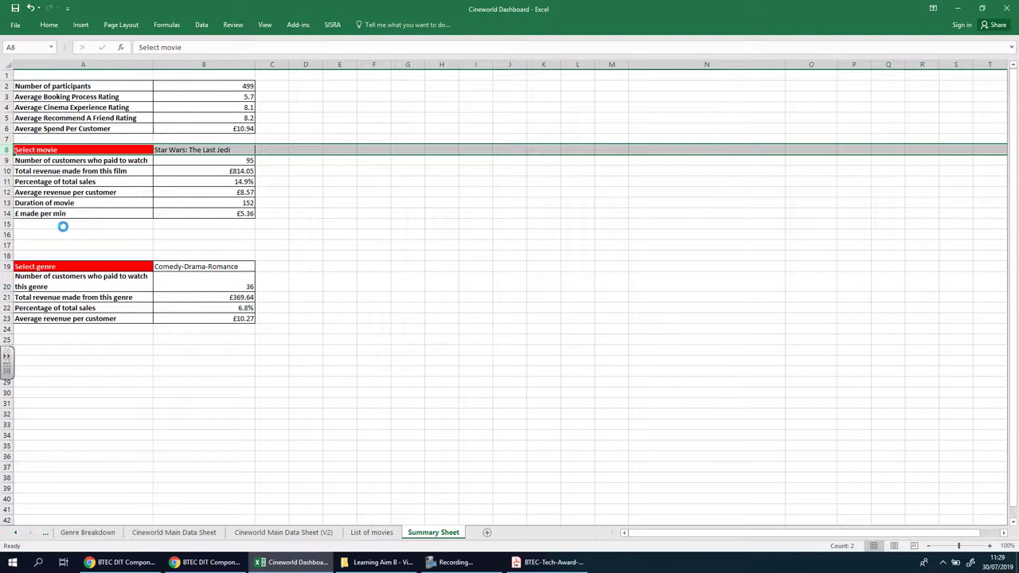
click(437, 258)
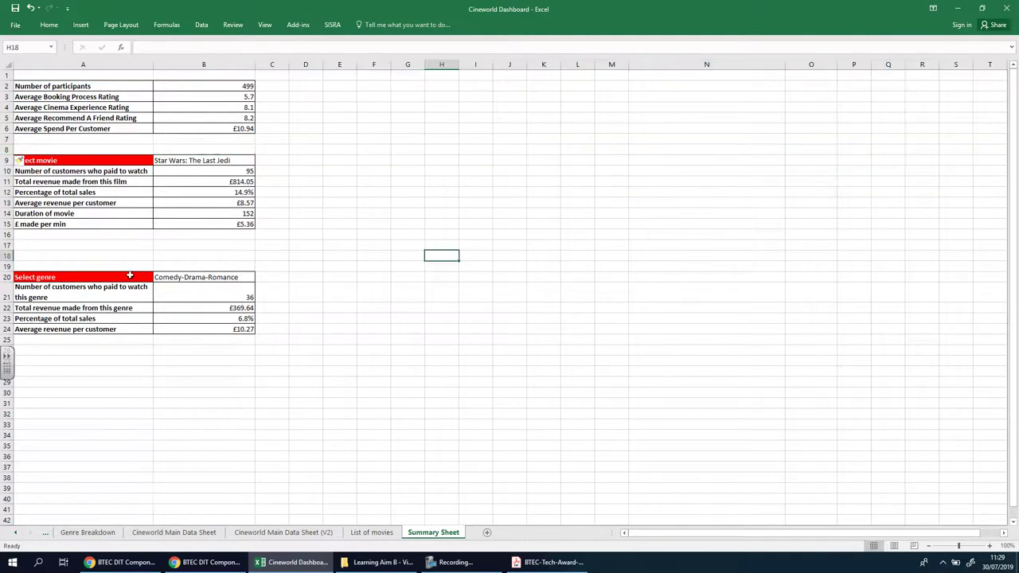
Step: Insert a blank row at row 20, directly above the "Select genre" heading
click(6, 277)
right_click(6, 276)
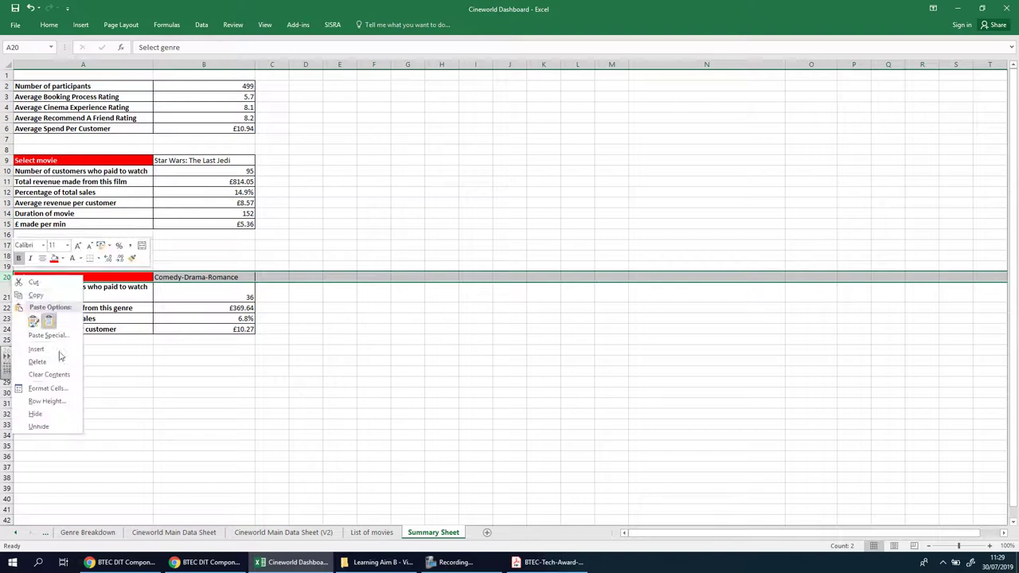
click(62, 358)
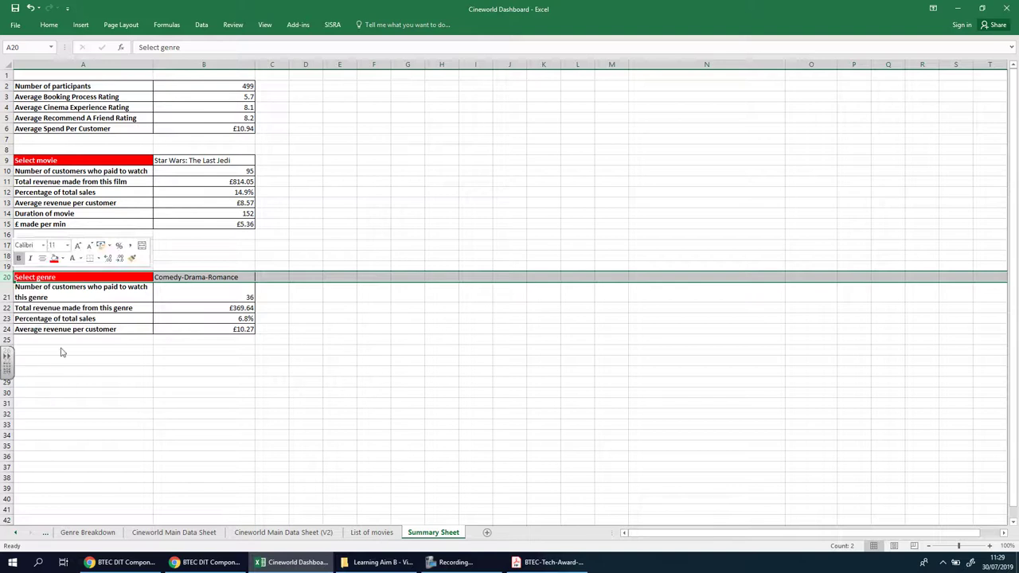
click(446, 339)
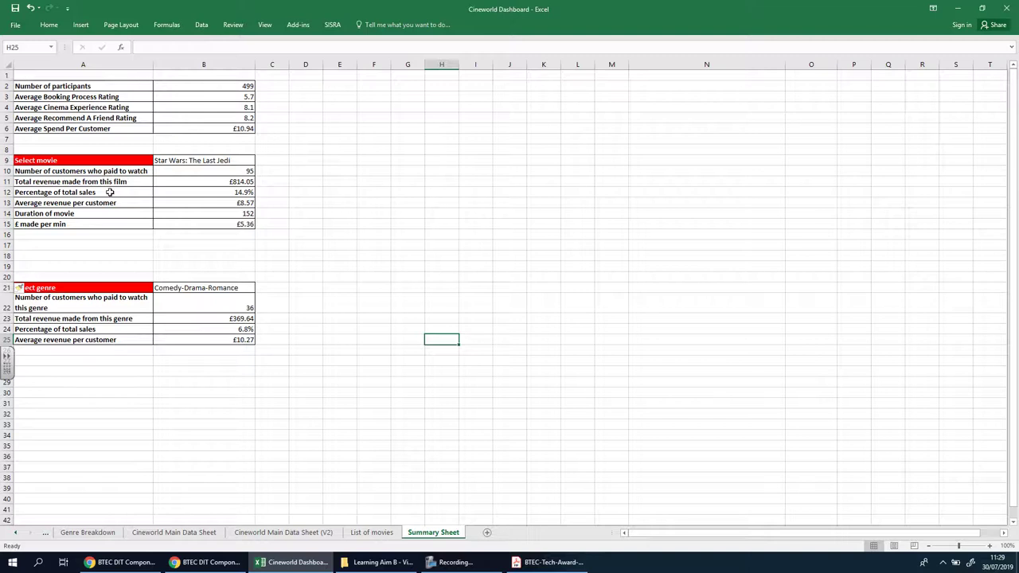
Step: Insert a second blank row above "Number of participants", at row 2
click(7, 86)
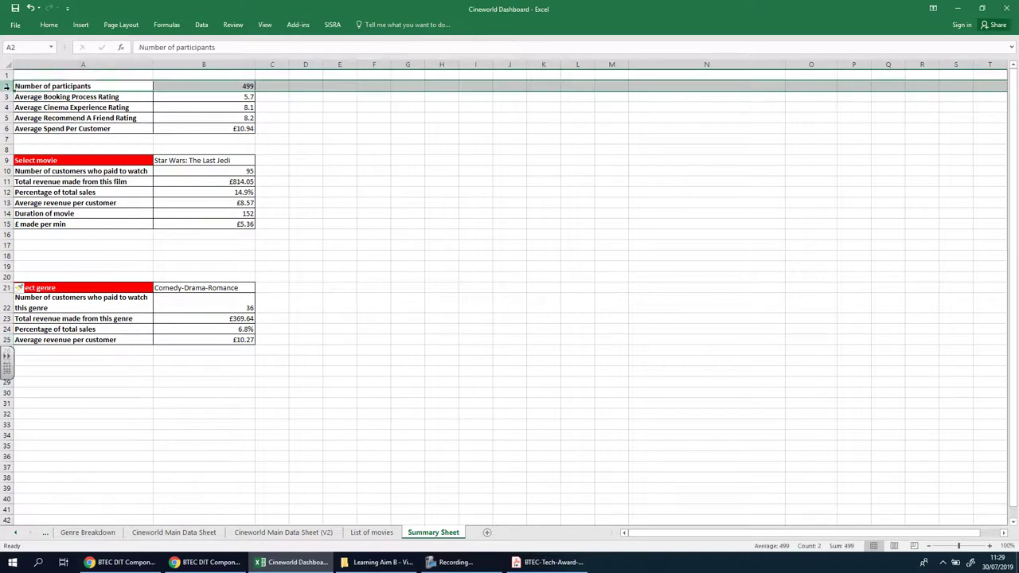
right_click(6, 87)
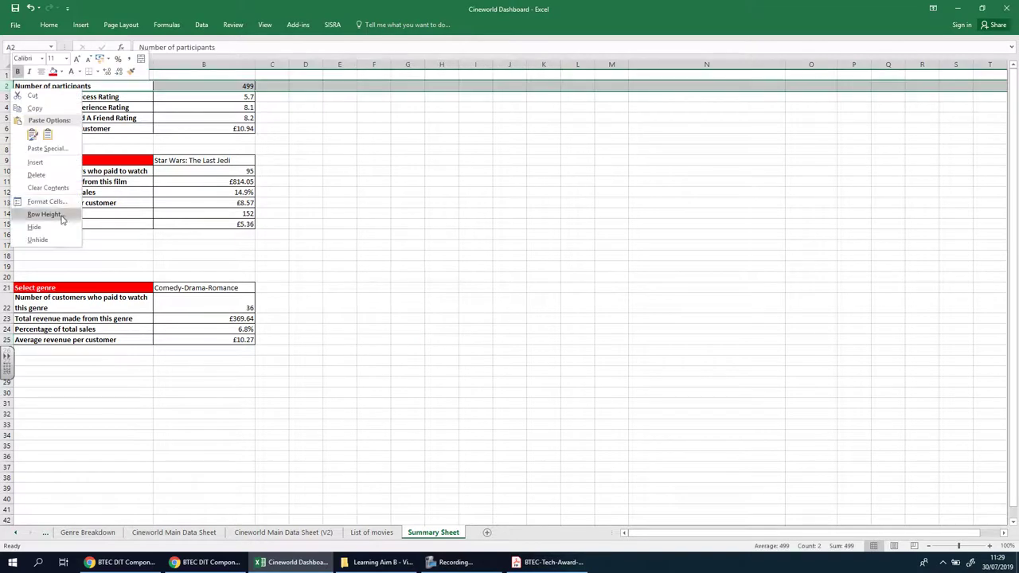
click(62, 163)
click(416, 205)
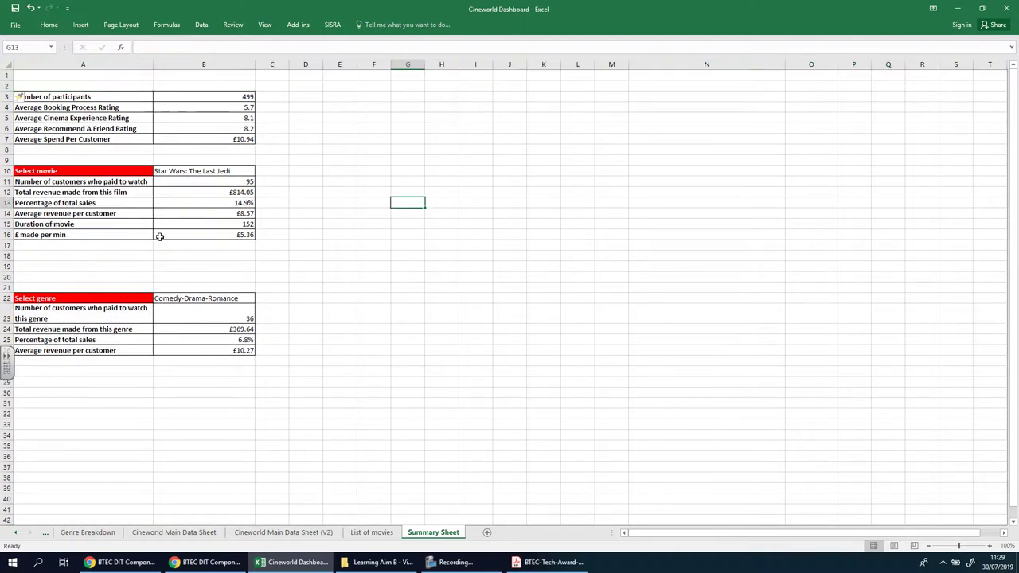
Step: Insert another blank row above the "Select movie" heading, at row 10
click(6, 170)
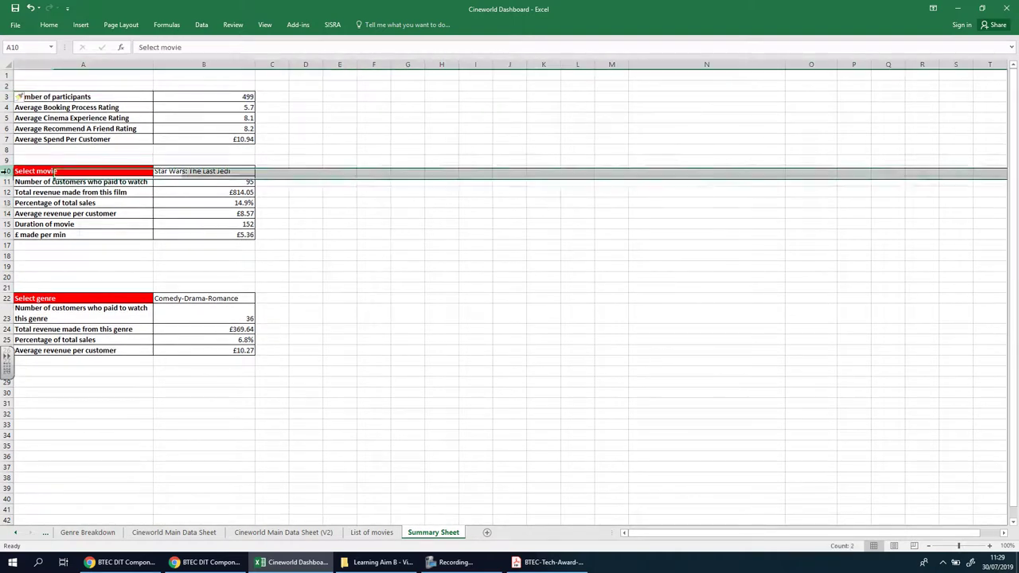
right_click(6, 170)
click(46, 246)
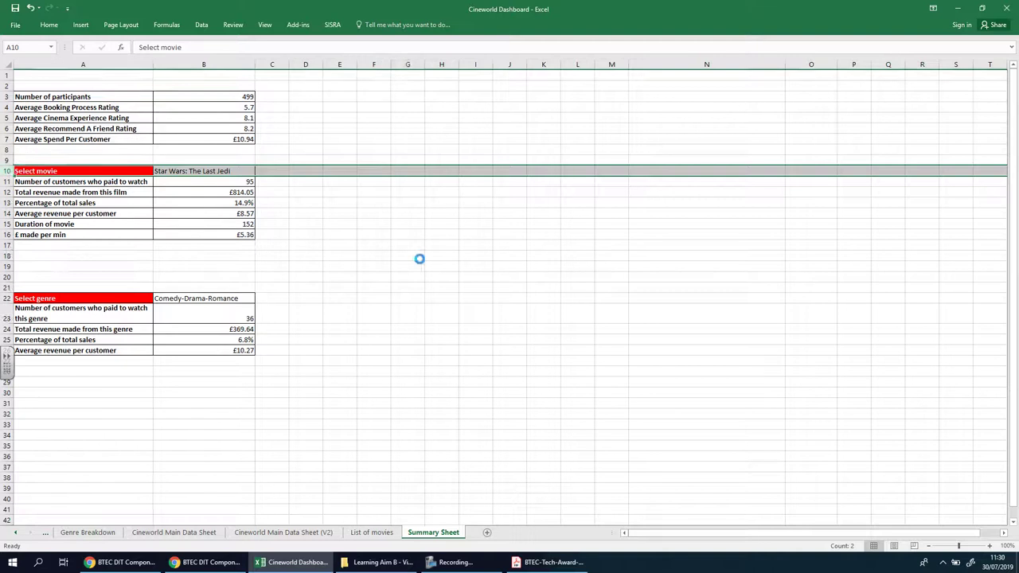
click(407, 256)
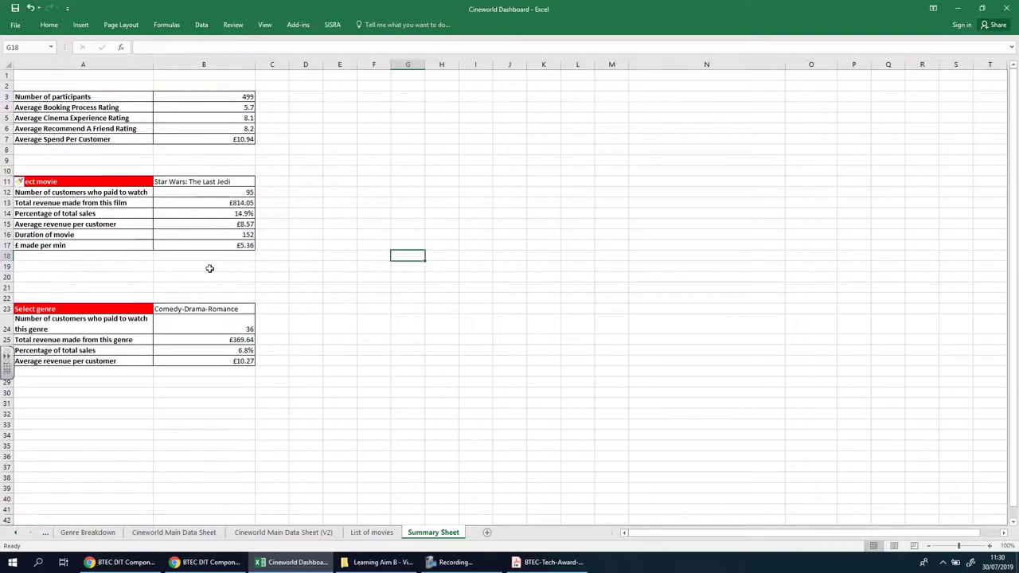
Step: Insert another blank row at row 22, in the gap above the "Select genre" heading
click(32, 276)
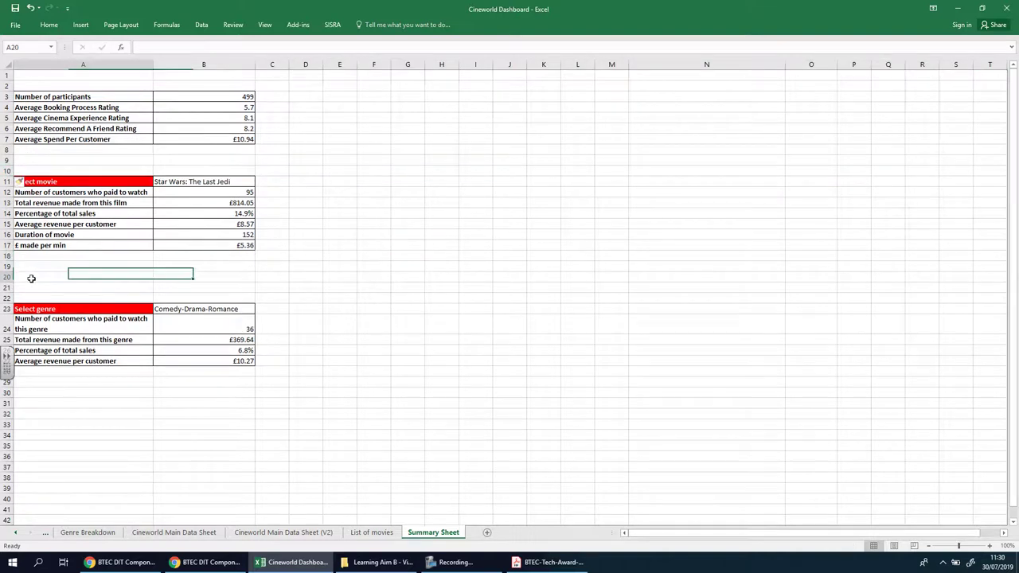
click(13, 299)
right_click(10, 299)
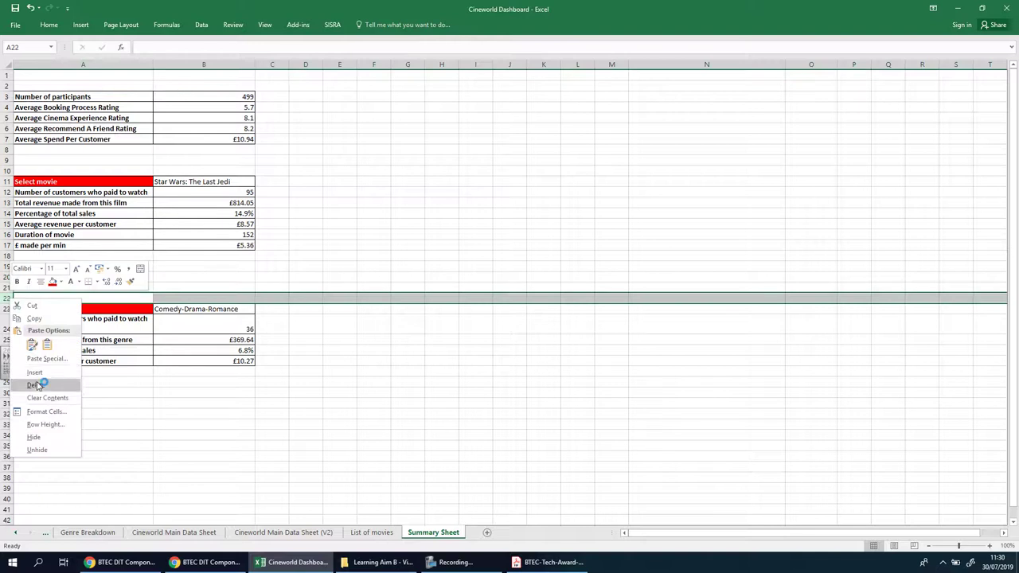
click(46, 374)
click(522, 253)
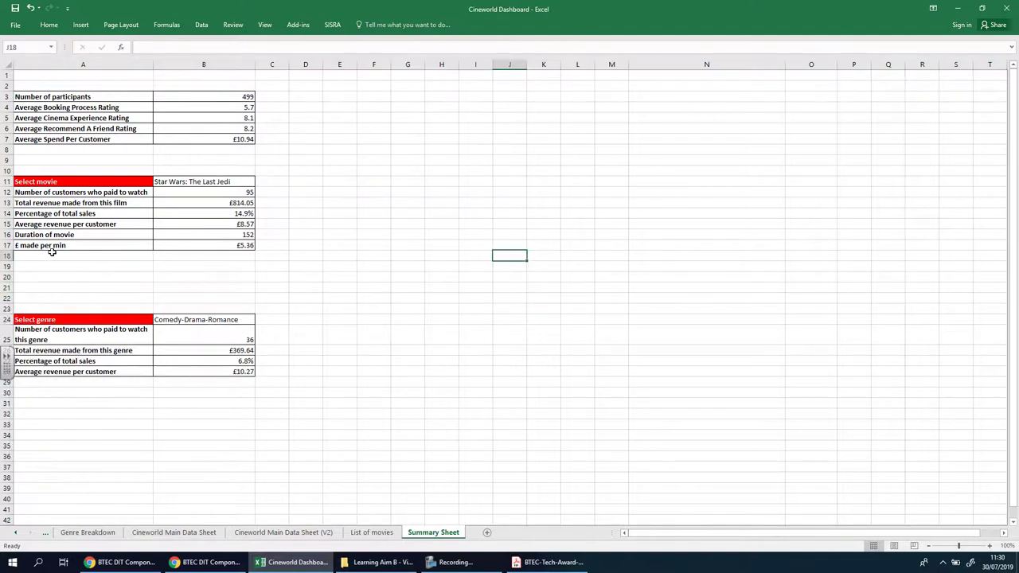
Step: Apply all borders to the empty cells A18:B20 to extend the movie table by three rows
drag(48, 255, 233, 281)
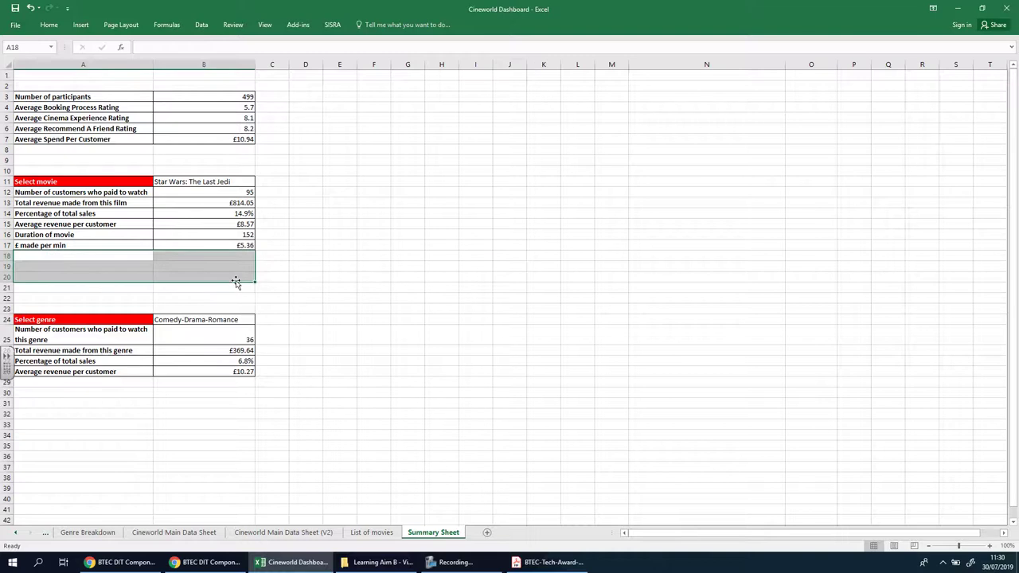
click(108, 245)
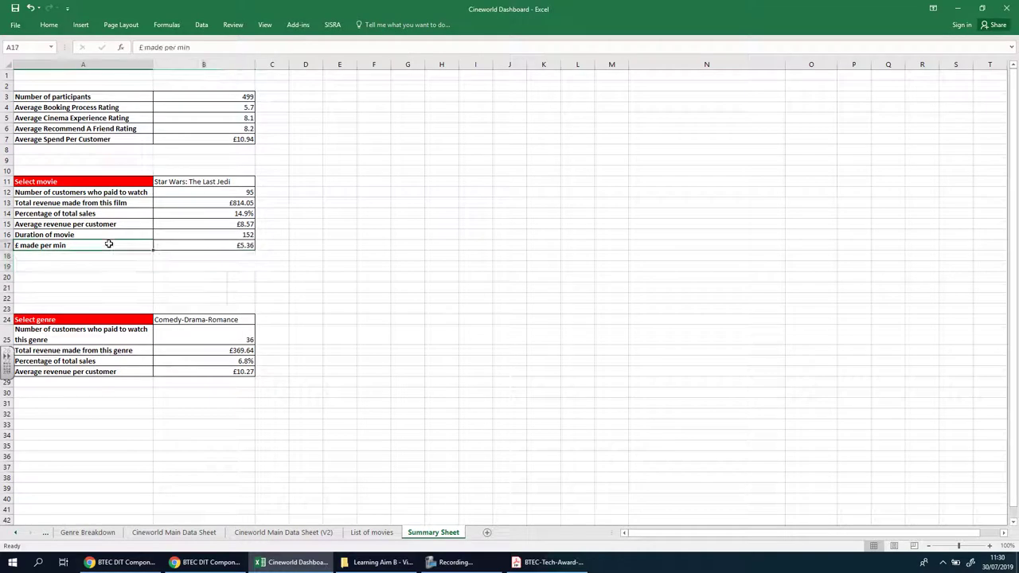
drag(103, 255, 252, 279)
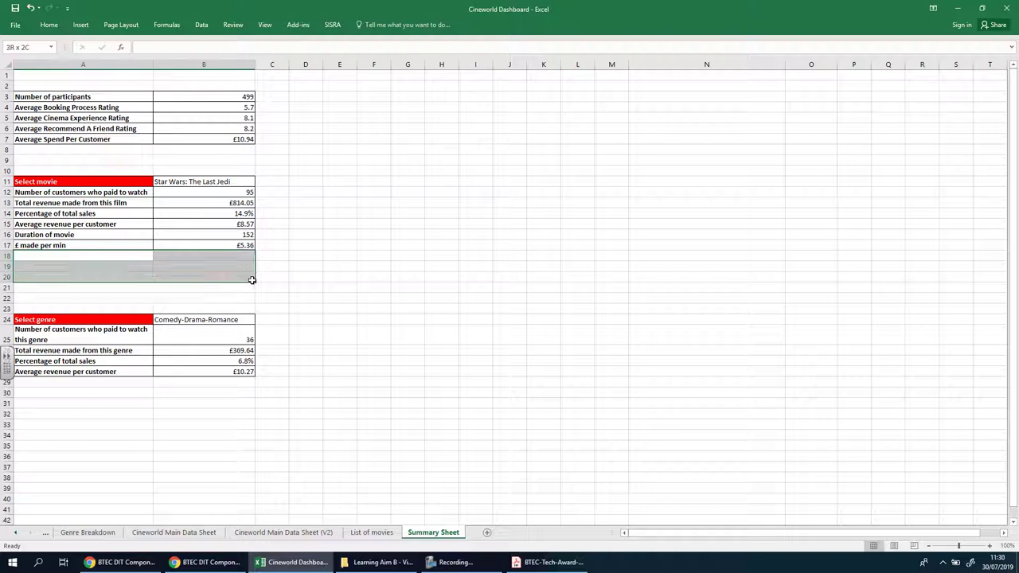
click(49, 25)
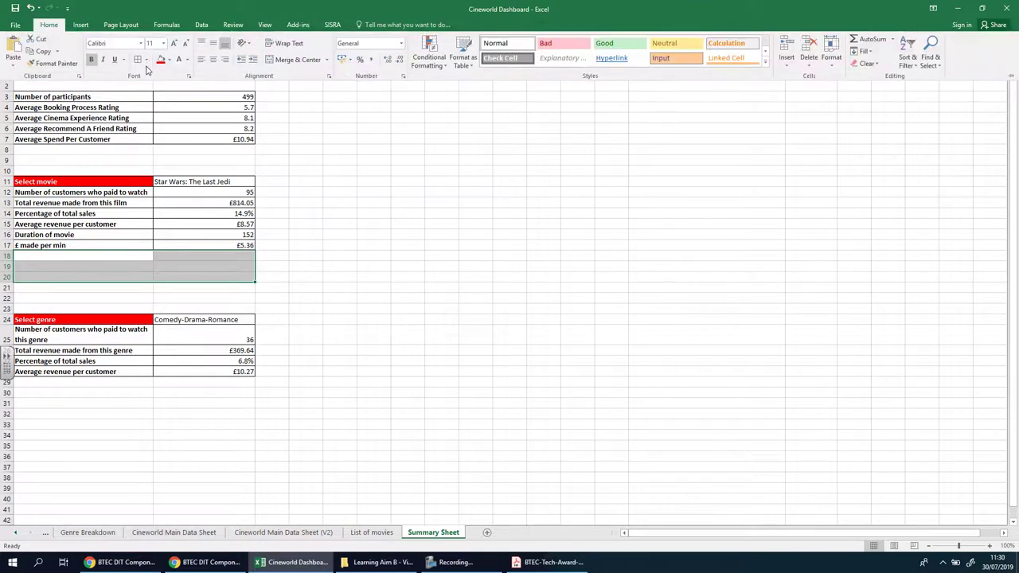
click(371, 307)
click(370, 306)
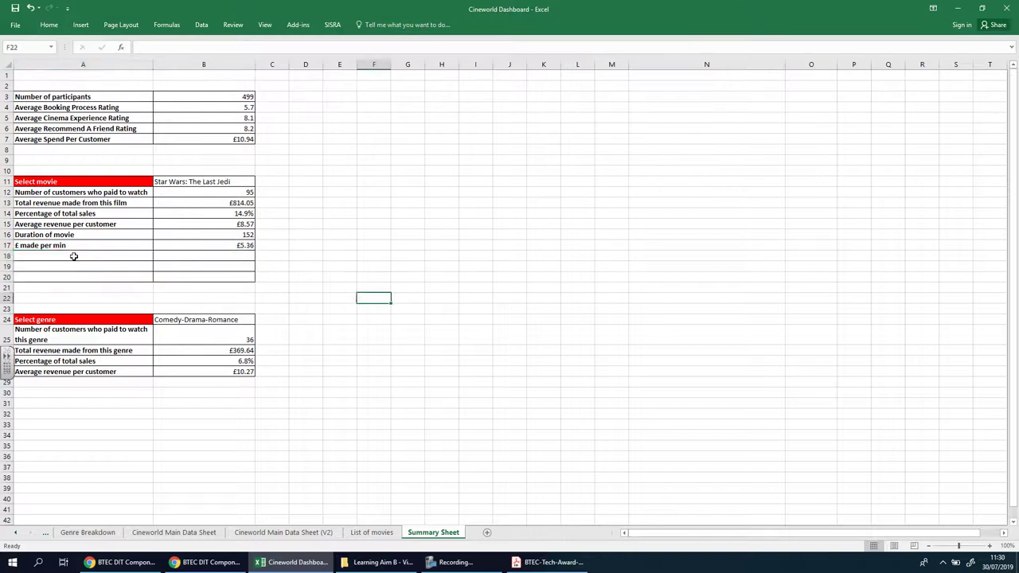
Step: Label cell A18 "Max rating for this movie" and cell A19 "Min rating"
click(74, 255)
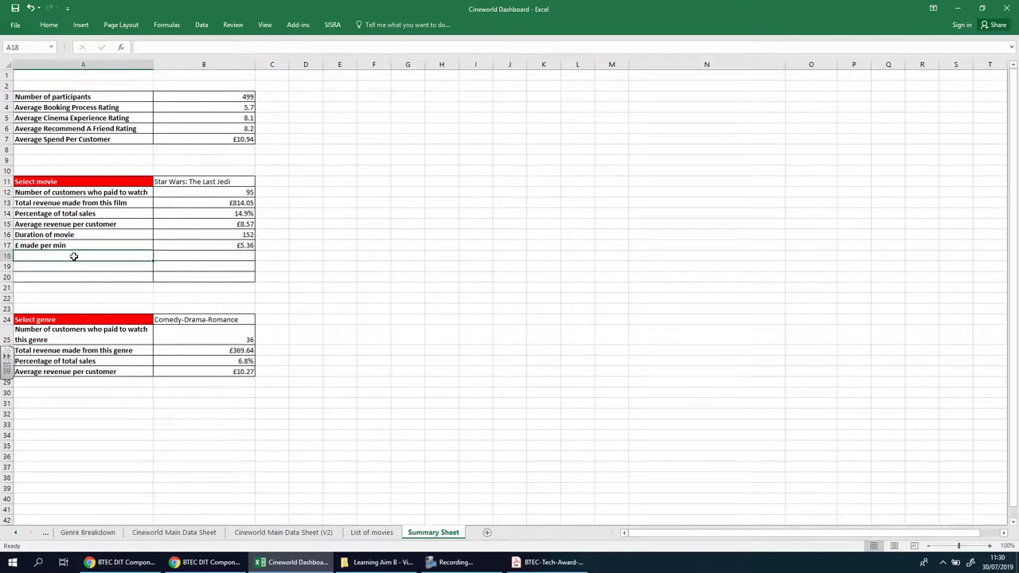
text(Max rating)
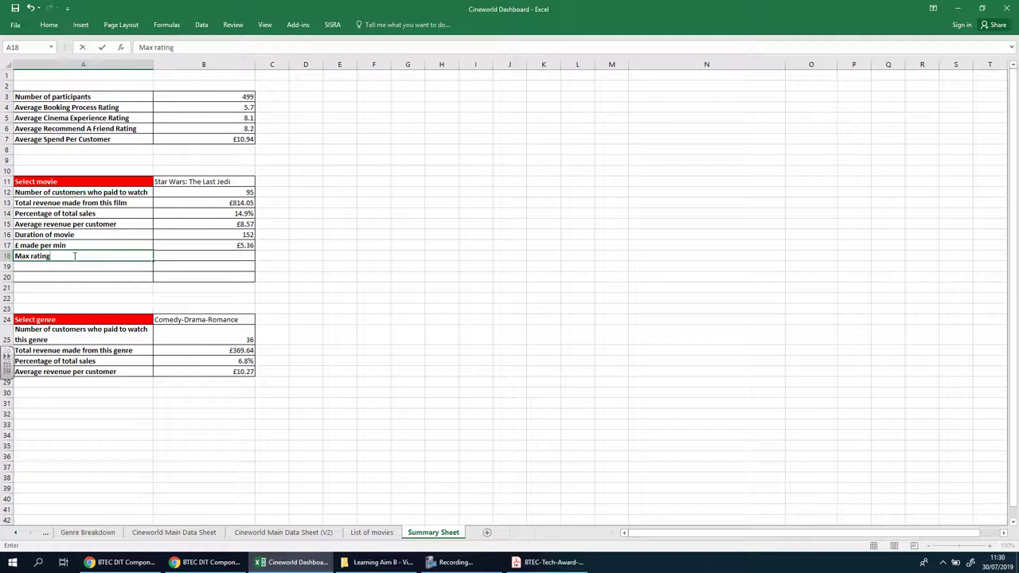
text( for this movie)
key(Return)
text(Min)
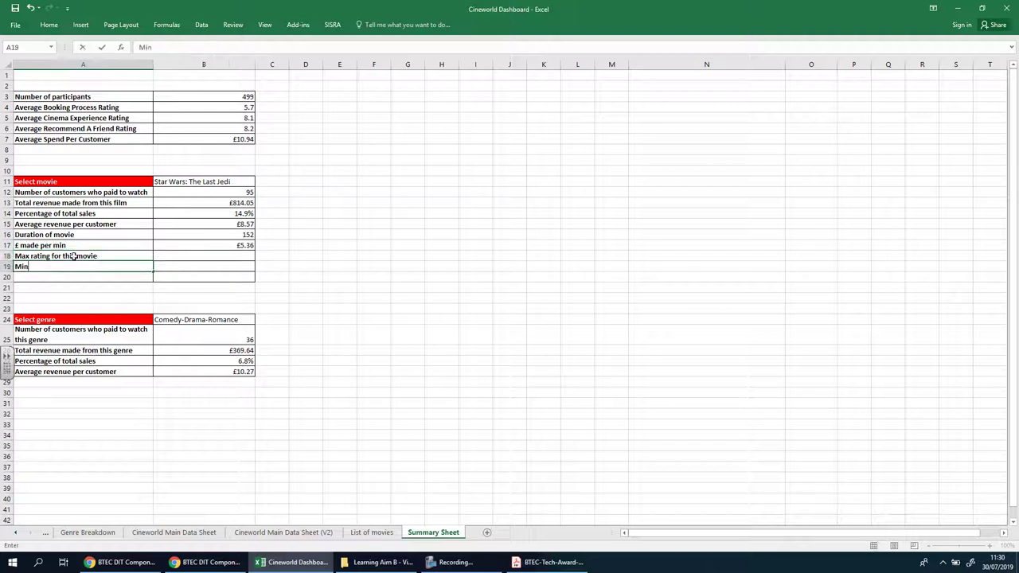
text( rating)
Step: Expand the labels to "Maximum rating for this movie" in A18 and "Minimum rating for this movie" in A19
double_click(31, 255)
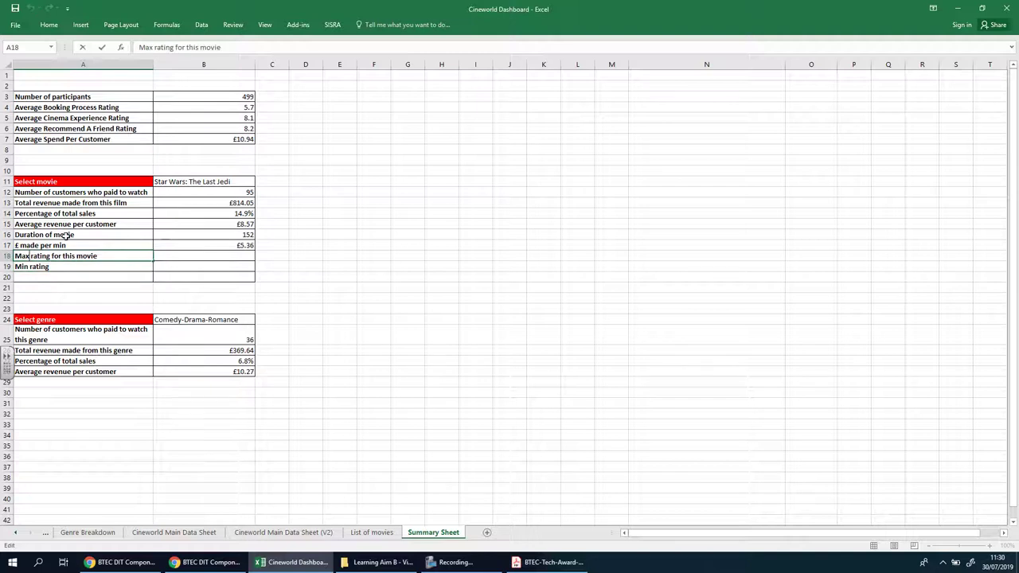
text(imum)
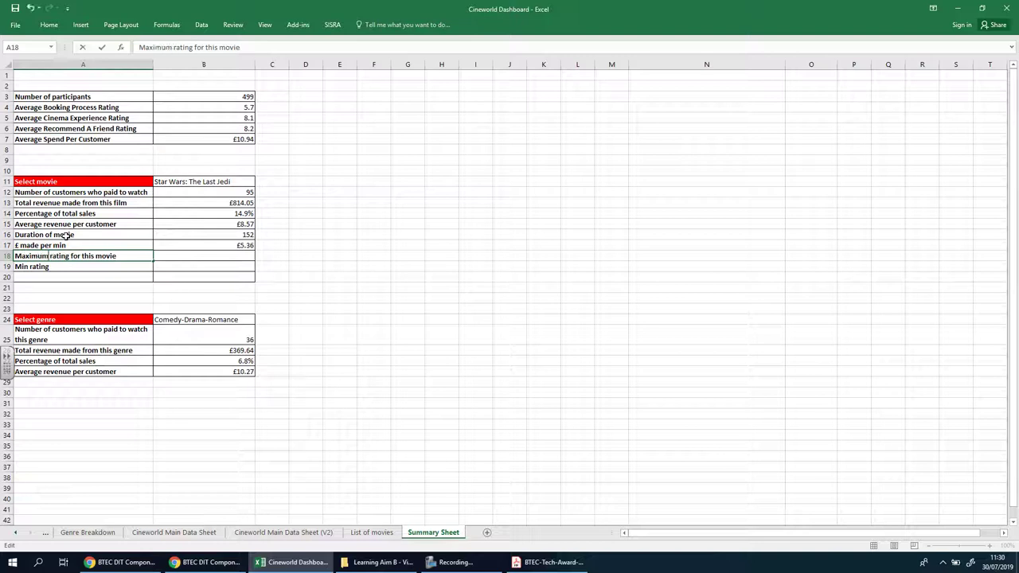
double_click(28, 267)
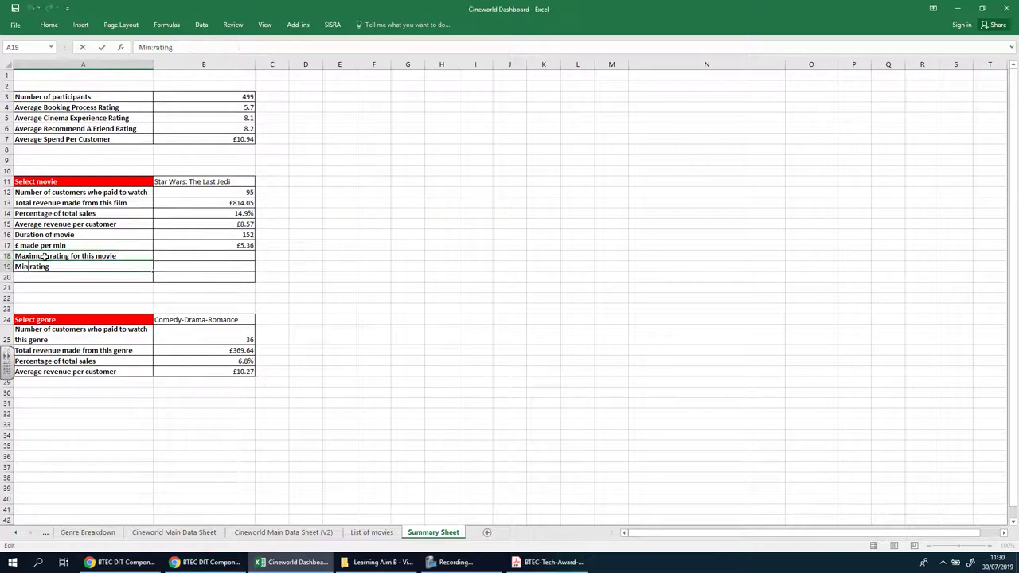
text(imum)
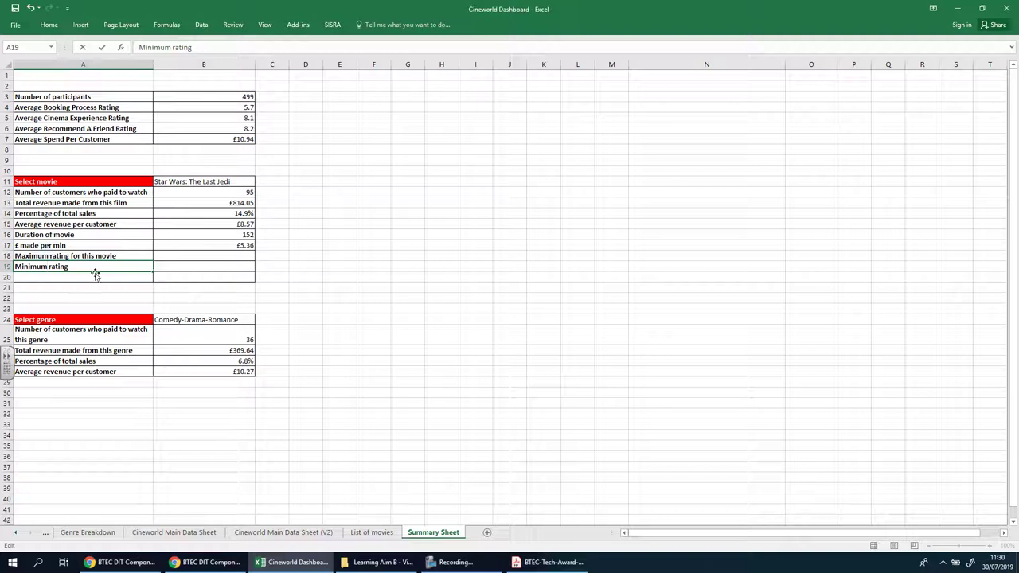
key(End)
text(for this movie)
key(Return)
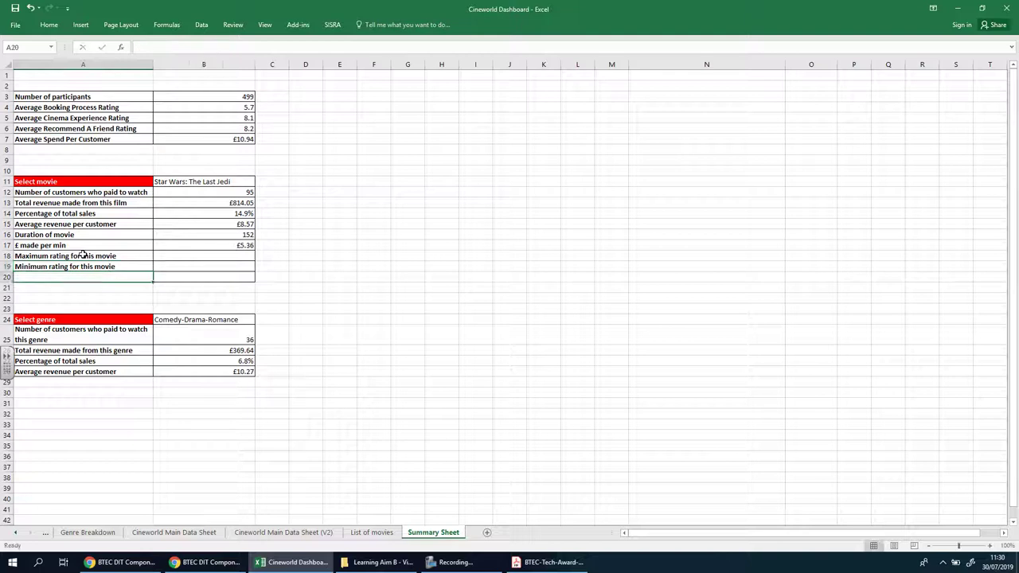
Step: Label cell A20 "Average rating for this movie"
text(Average )
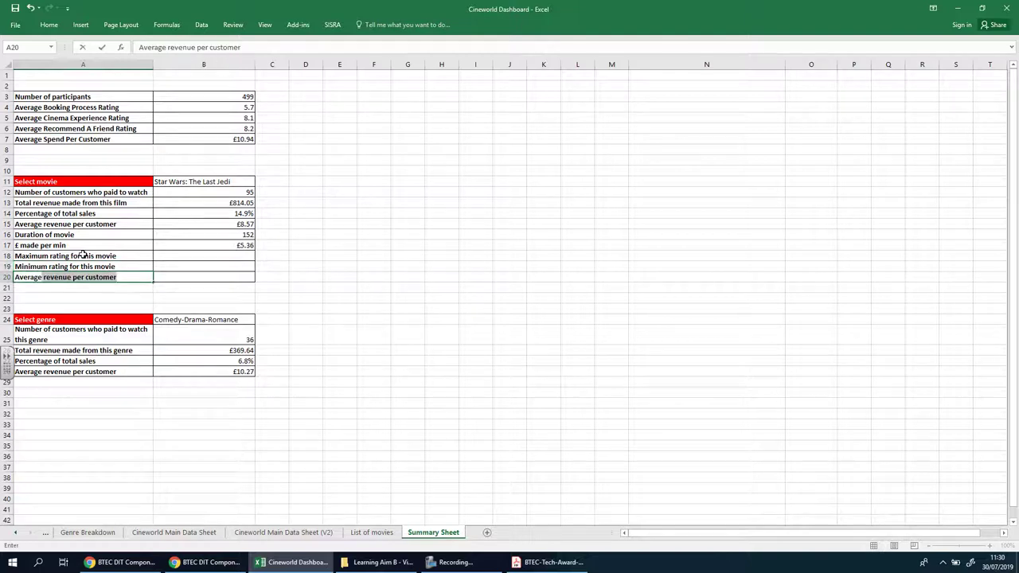
text(rating)
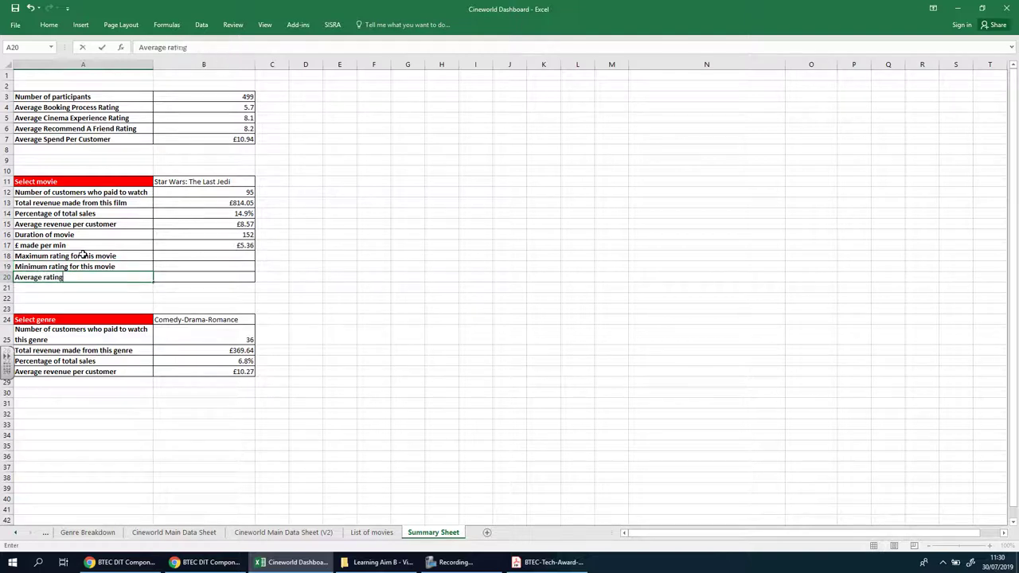
text( for this movie)
click(340, 276)
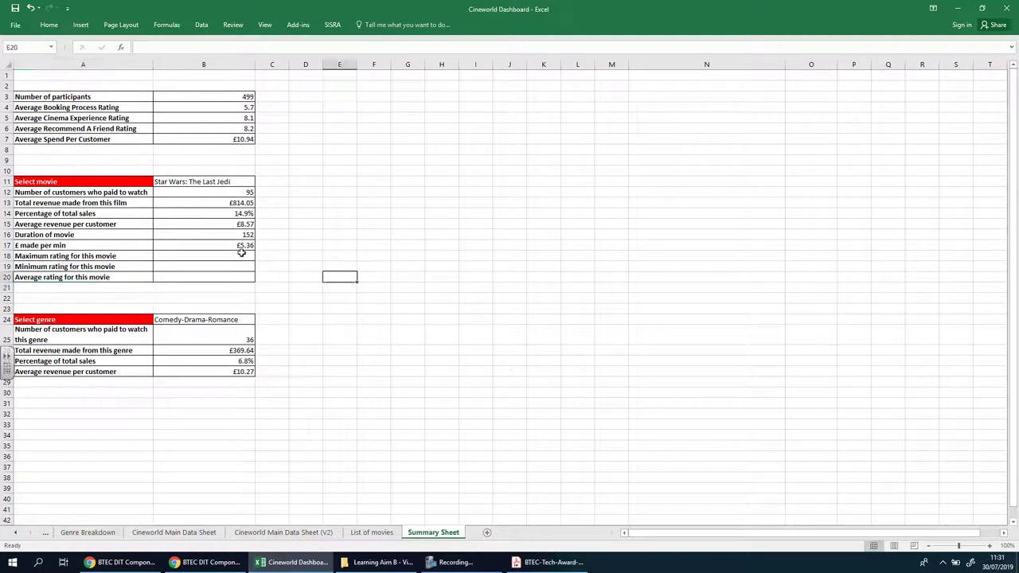
click(240, 254)
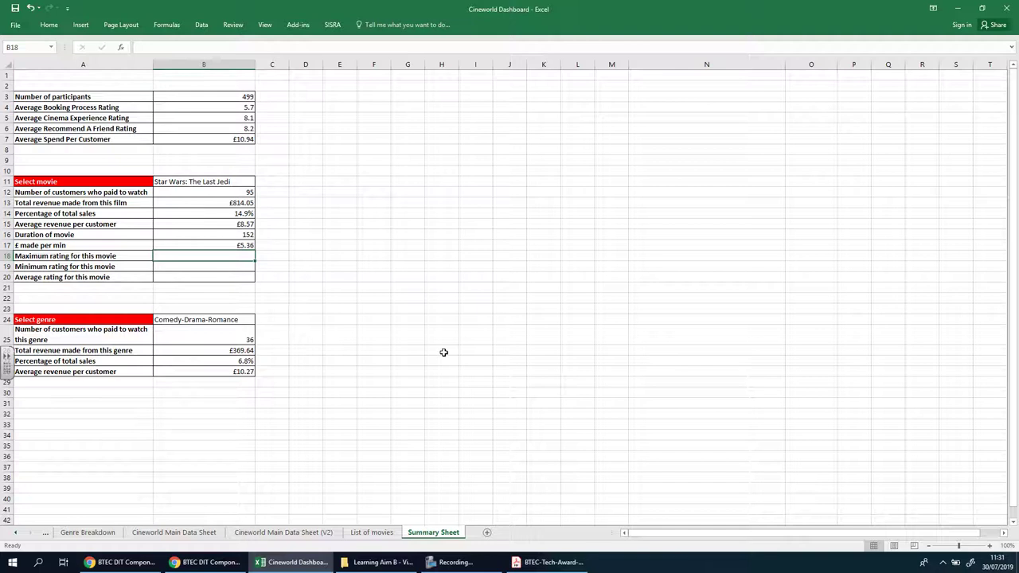
text(=max)
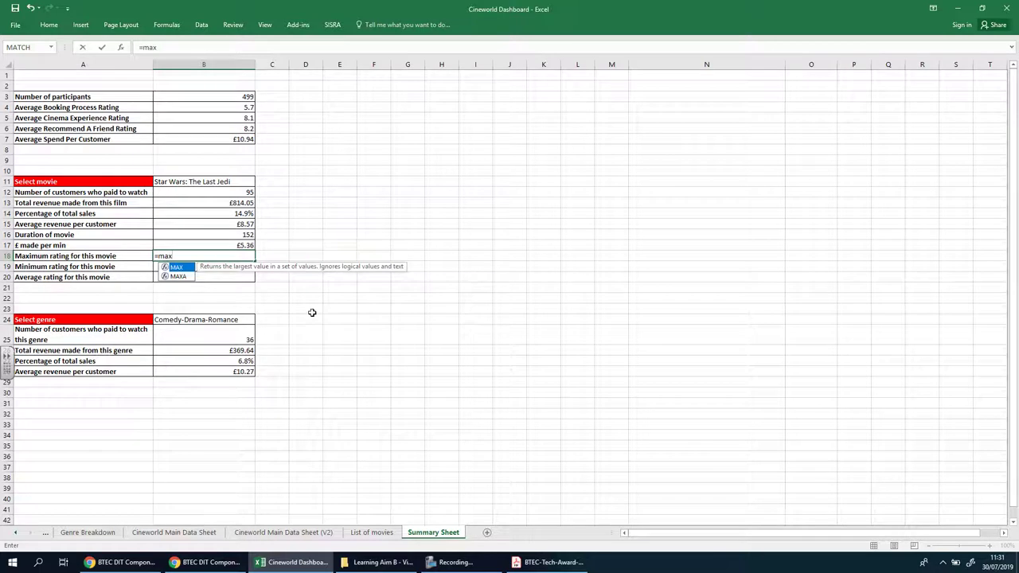
key(BackSpace)
key(BackSpace)
key(BackSpace)
key(BackSpace)
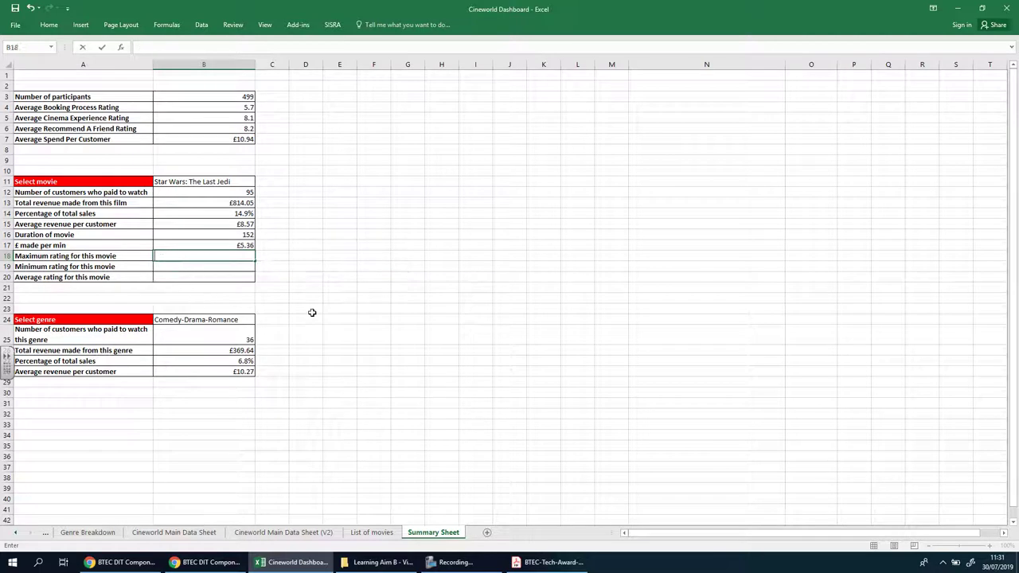
Step: Insert a MAX function in B18 over the Movie Rating values H2:H500 on the Cineworld Main Data Sheet
click(125, 48)
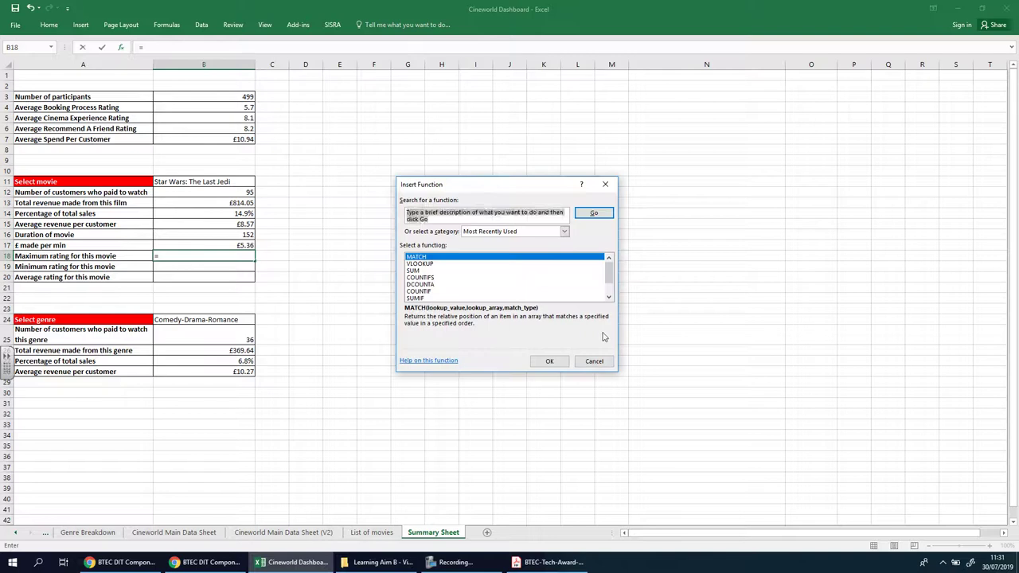
text(max)
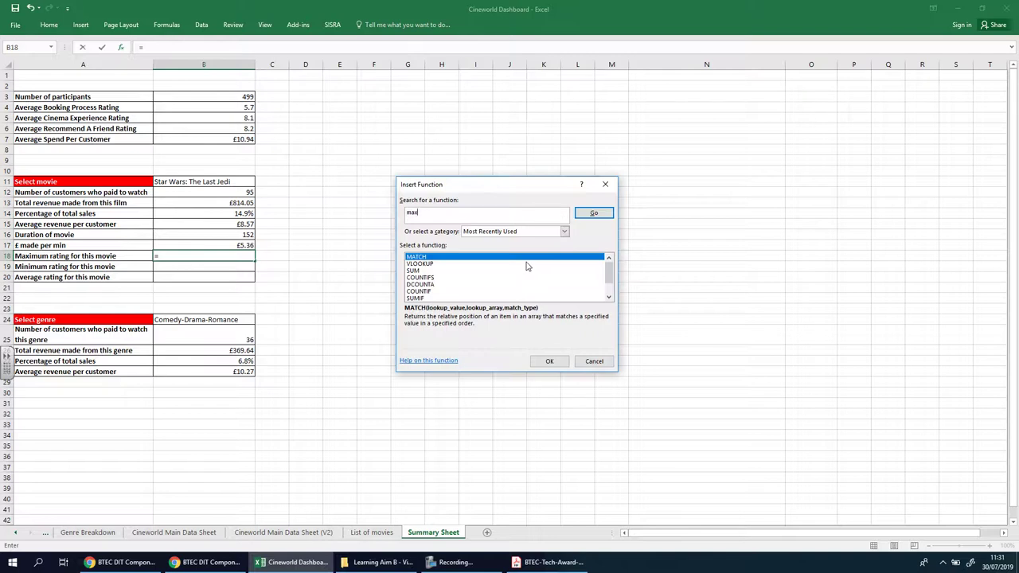
click(594, 212)
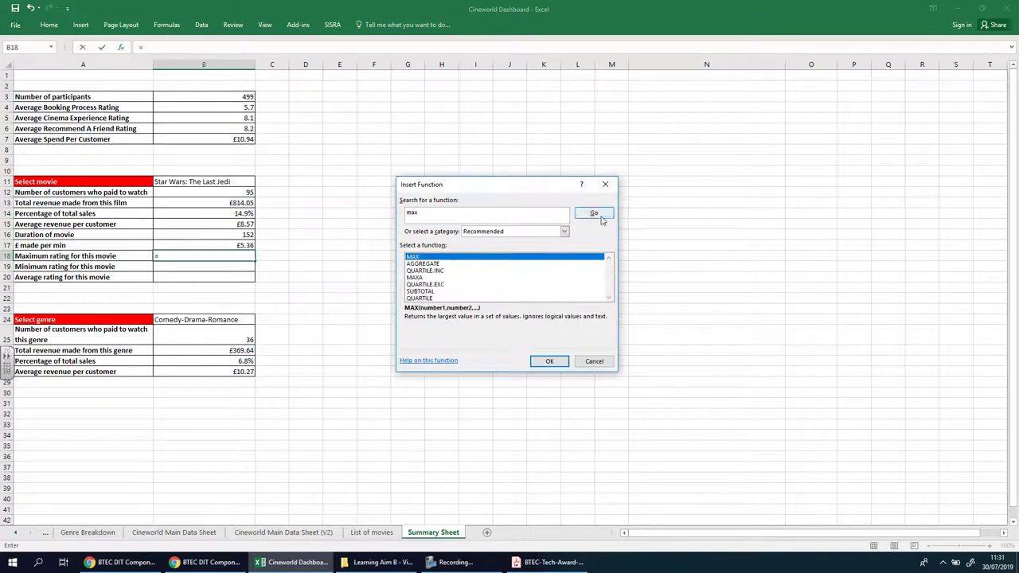
double_click(446, 258)
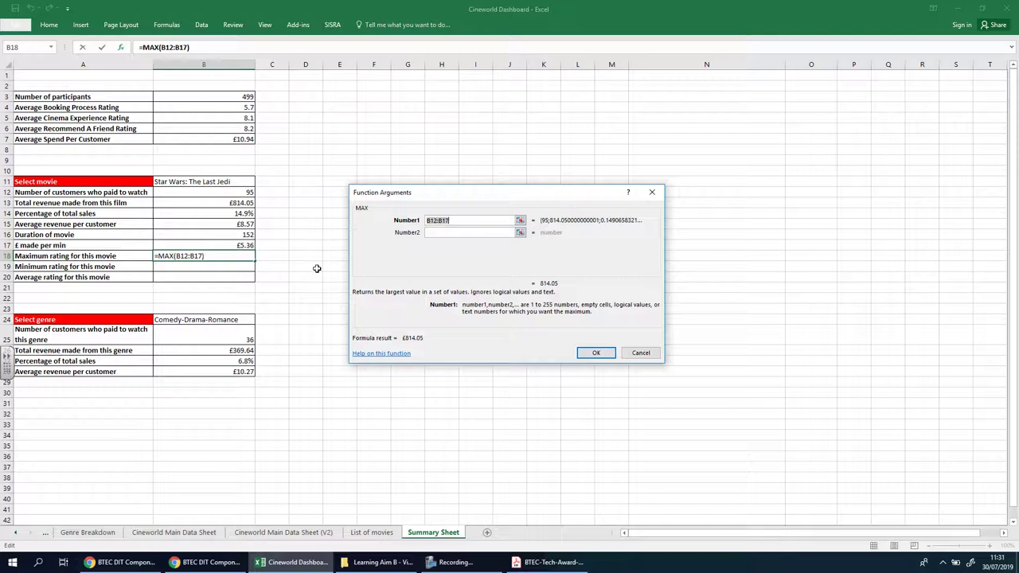
click(520, 220)
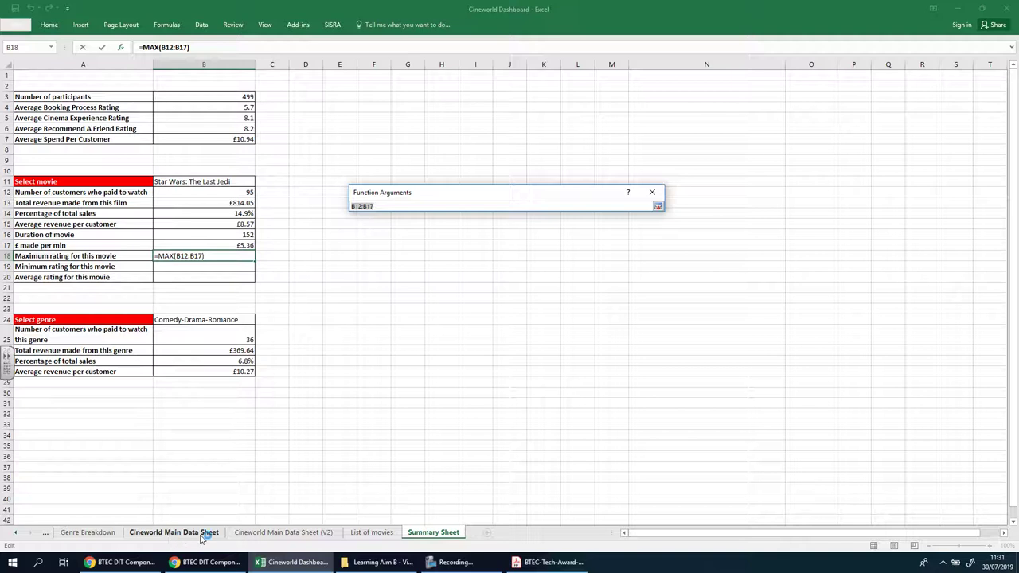
click(154, 535)
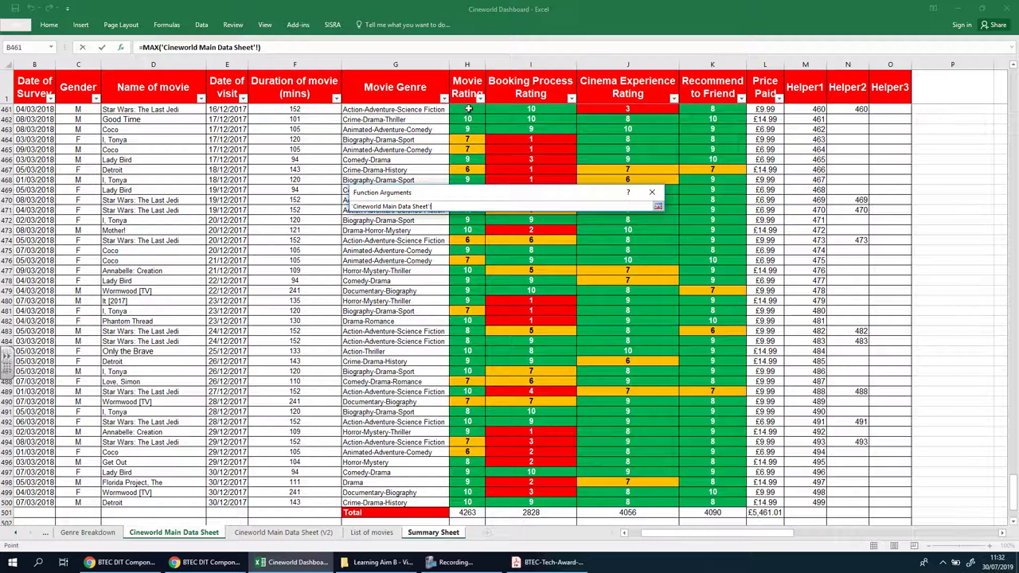
mouse_move(478, 109)
mouse_down()
mouse_move(454, 510)
mouse_move(451, 427)
mouse_move(468, 348)
mouse_move(465, 6)
mouse_move(517, 2)
mouse_move(502, 57)
mouse_move(468, 109)
mouse_up()
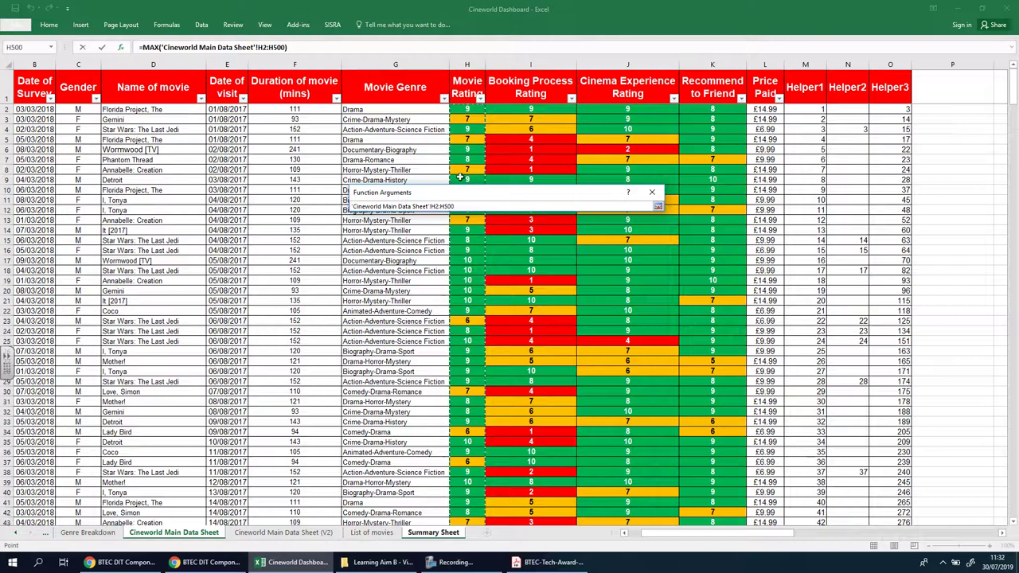
click(658, 207)
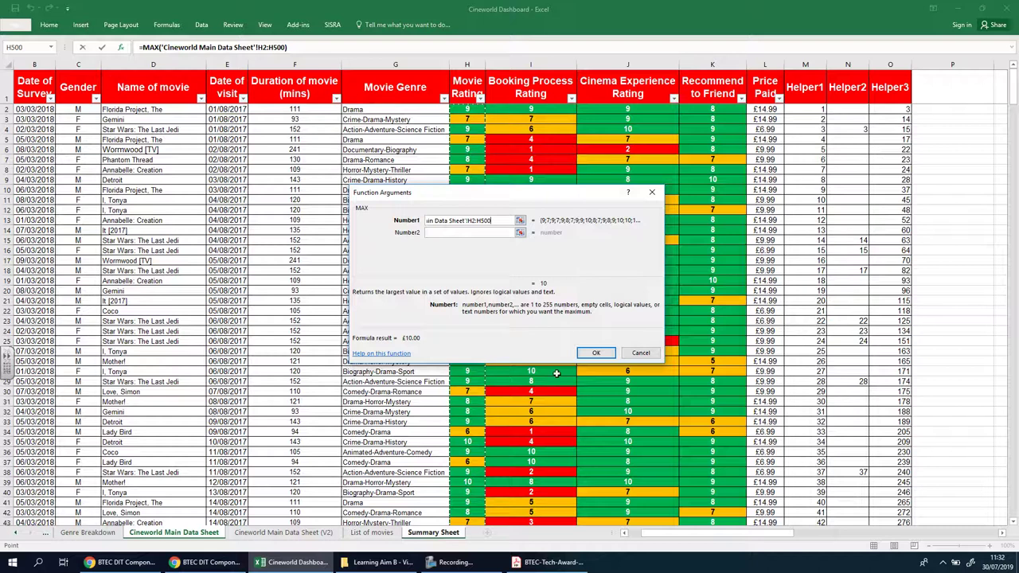
click(593, 355)
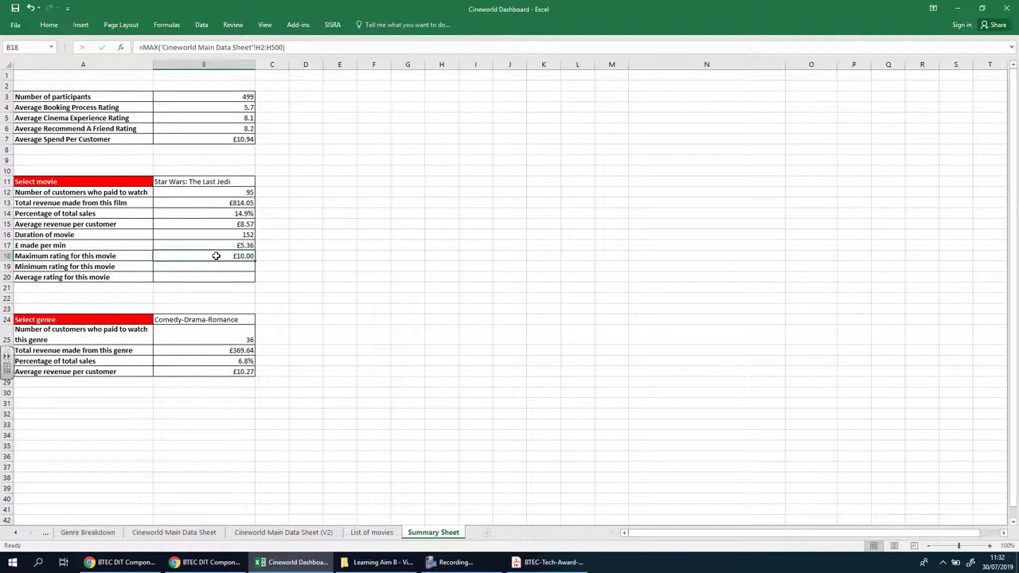
Step: Format the three rating result cells B18:B20 as Number with one decimal place
drag(215, 256, 213, 278)
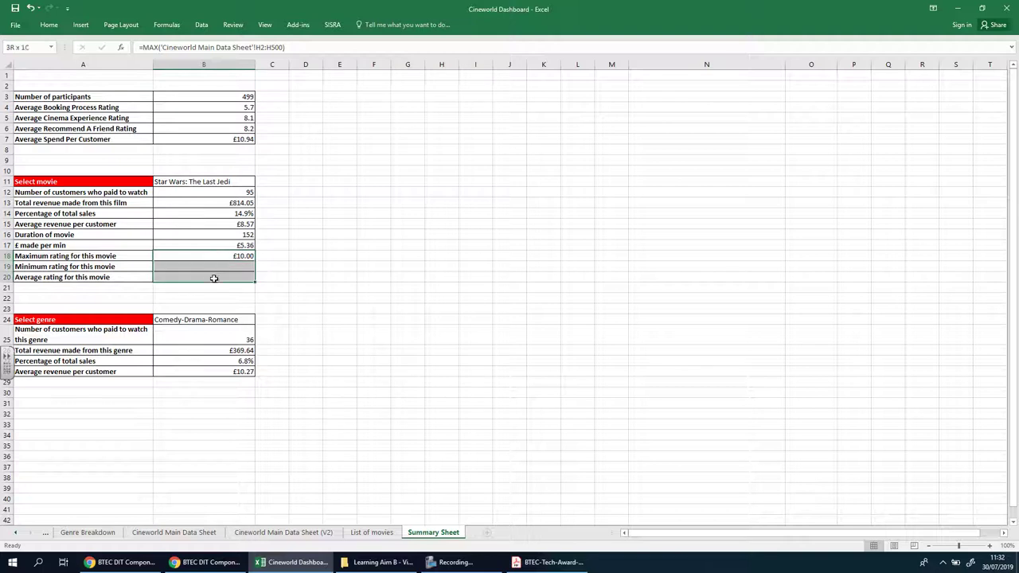
click(55, 24)
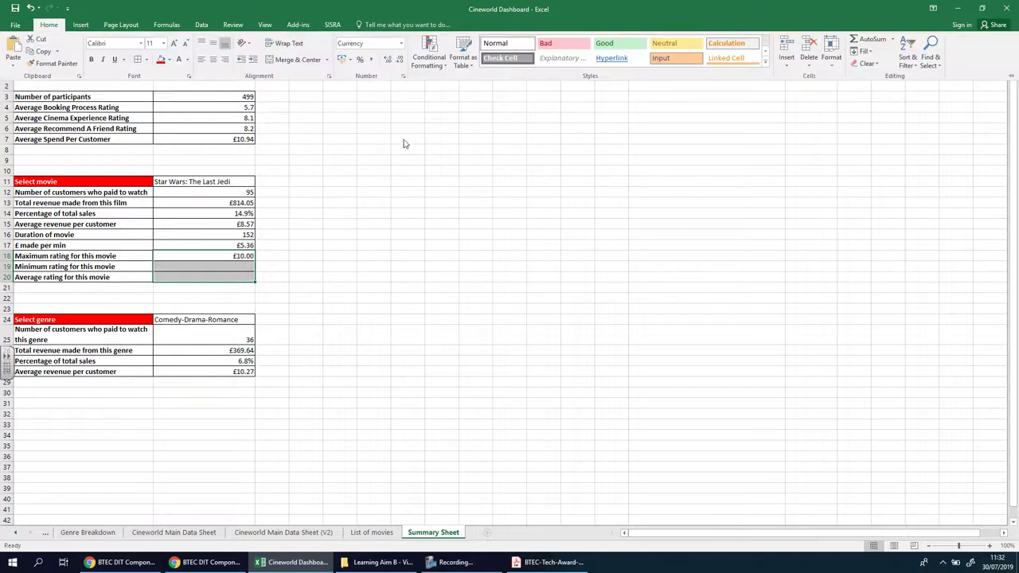
click(402, 44)
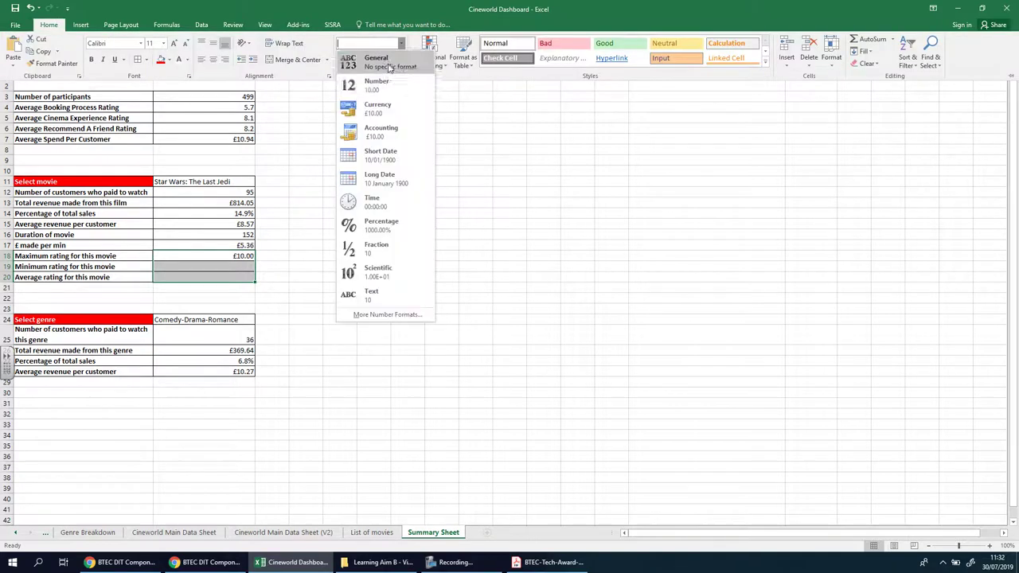
click(390, 86)
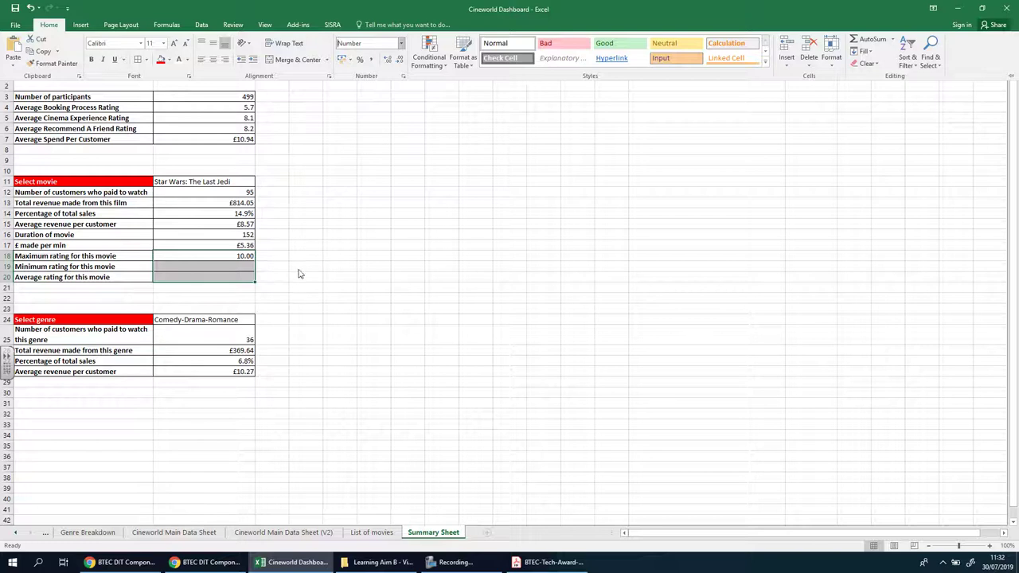
click(402, 61)
key(ctrl+F1)
click(244, 276)
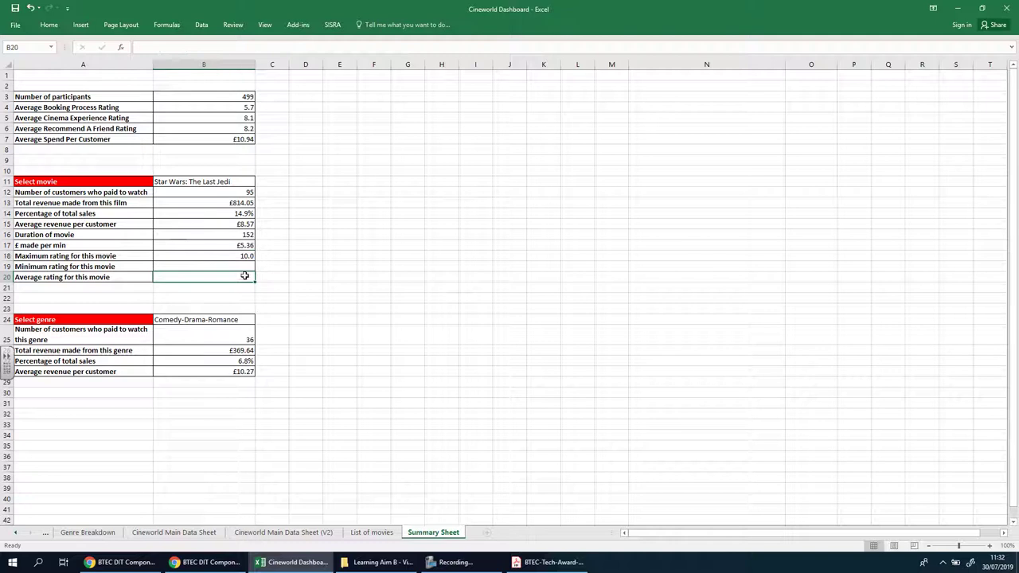
Step: Reduce the maximum and minimum rating cells B18:B19 to whole numbers without decimals
drag(244, 254, 246, 270)
click(56, 28)
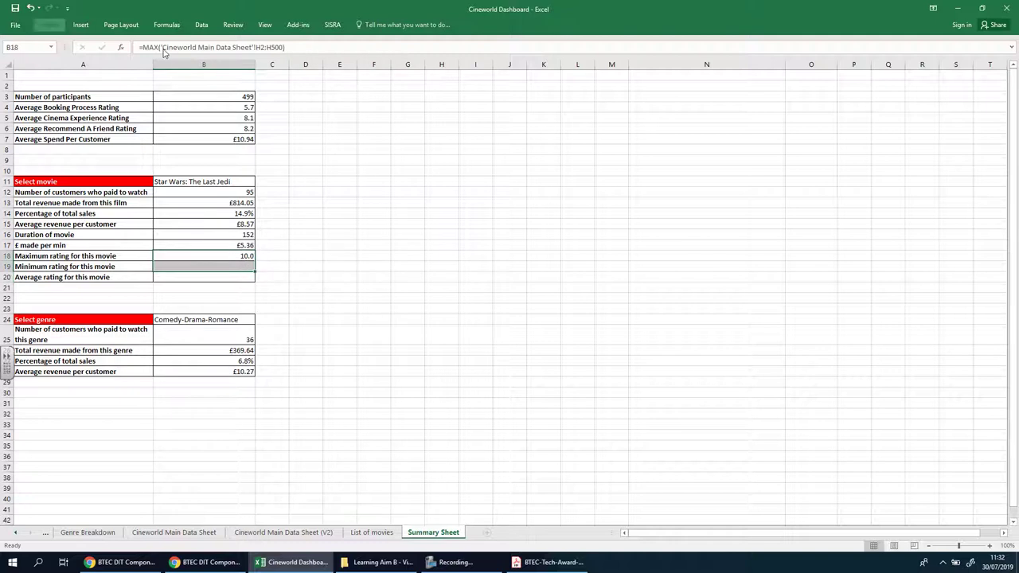
click(387, 61)
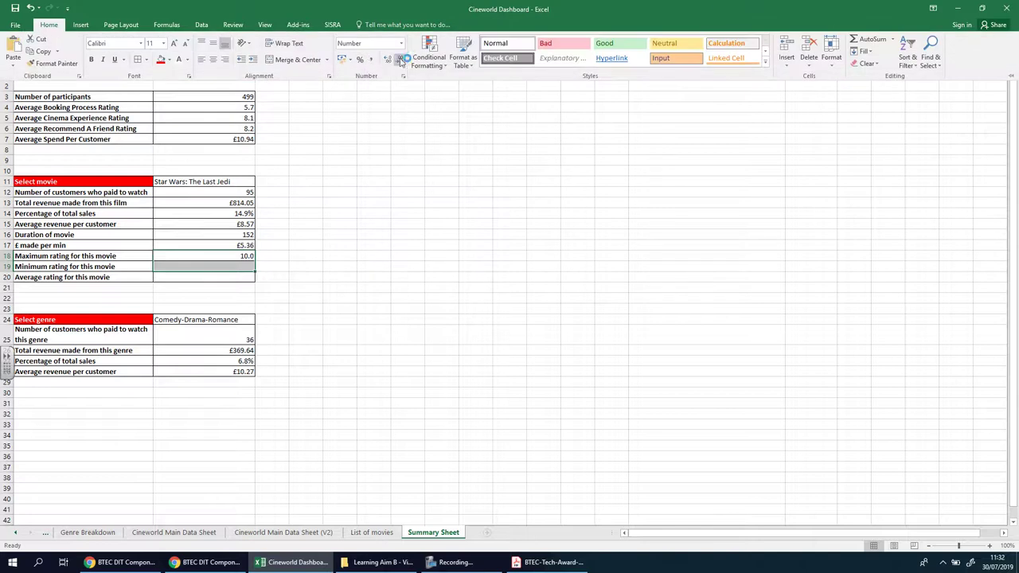
click(362, 294)
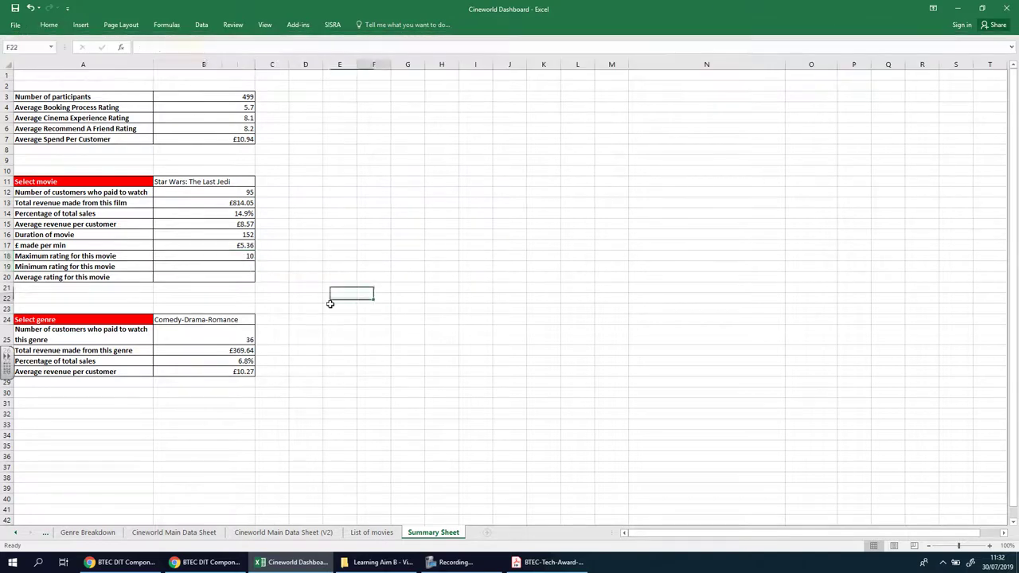
click(245, 255)
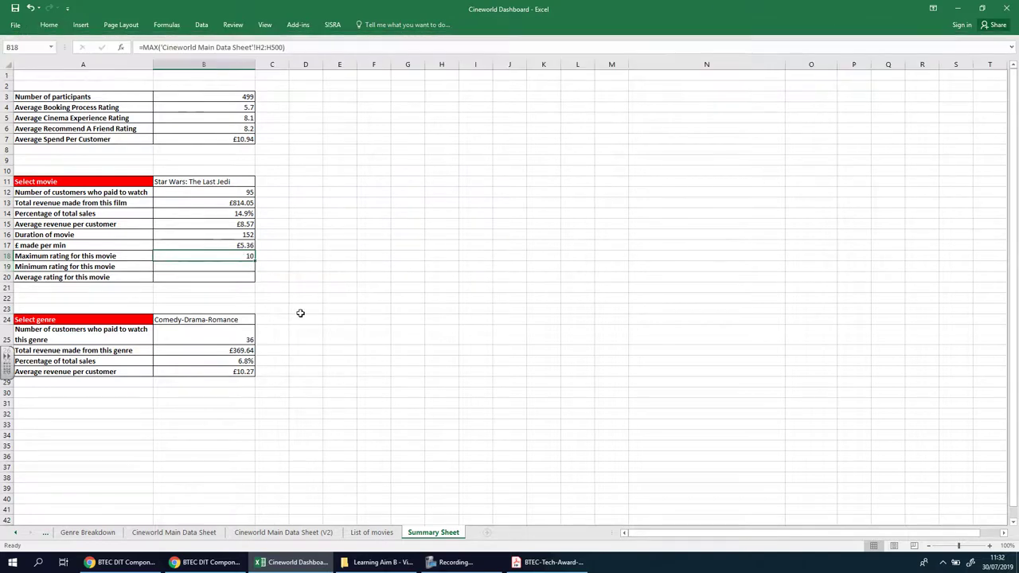
click(450, 562)
click(930, 493)
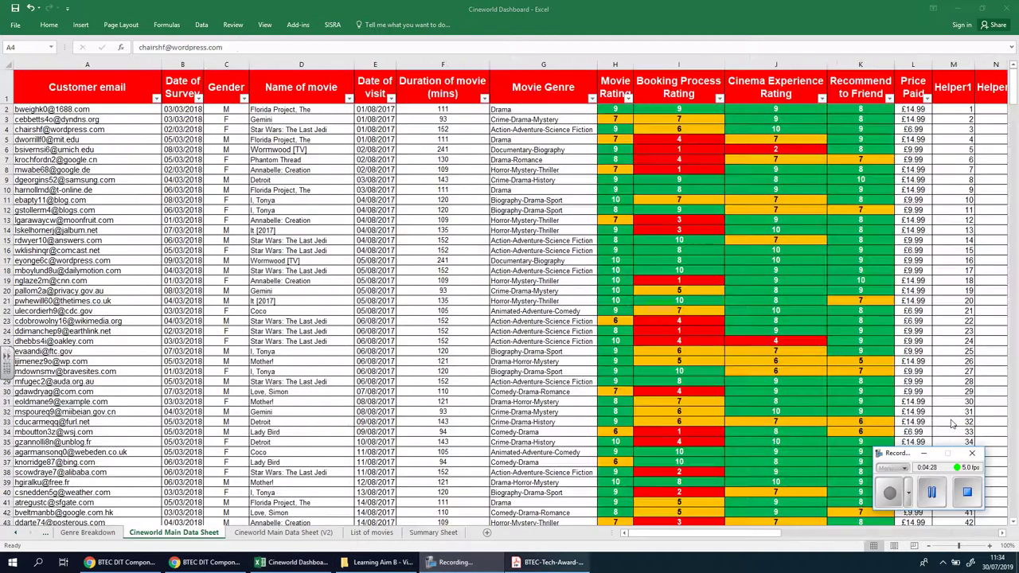
click(928, 455)
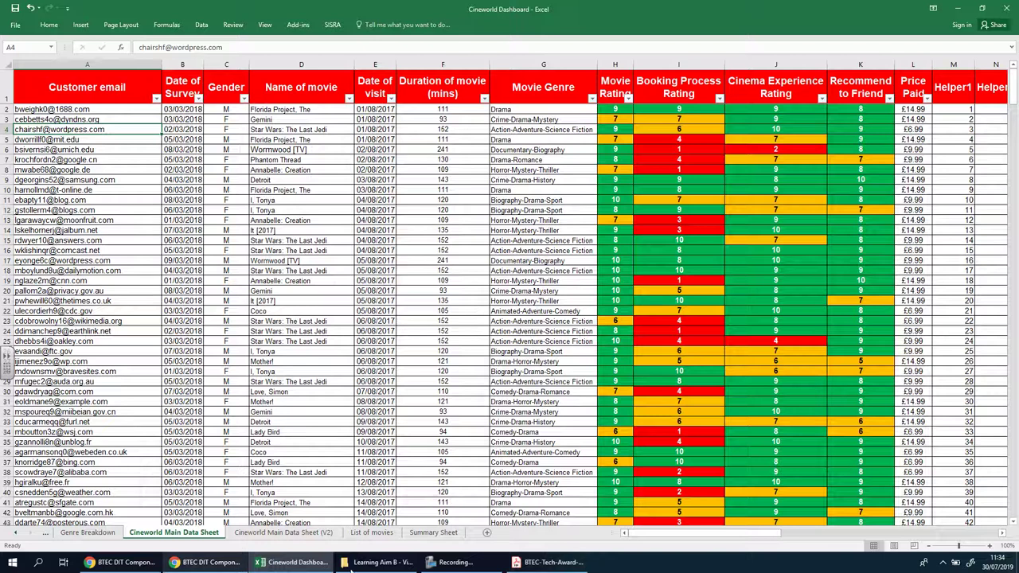
Step: Test the Summary Sheet's maximum rating by selecting Mudbound, Shape of Water, The, Twin Peaks: The Return [TV] and finally Wormwood [TV] in B11
click(421, 533)
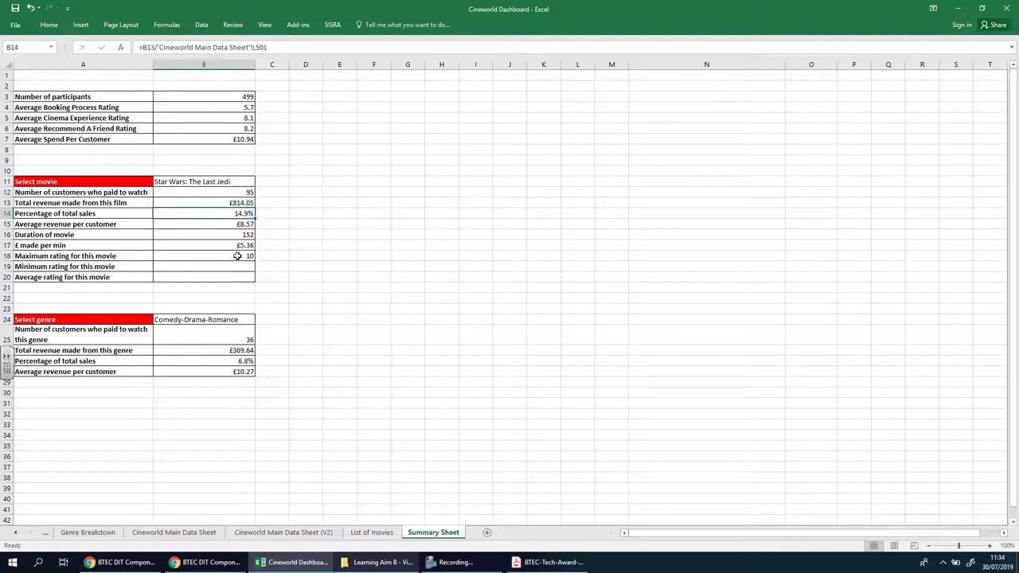
click(233, 182)
click(258, 182)
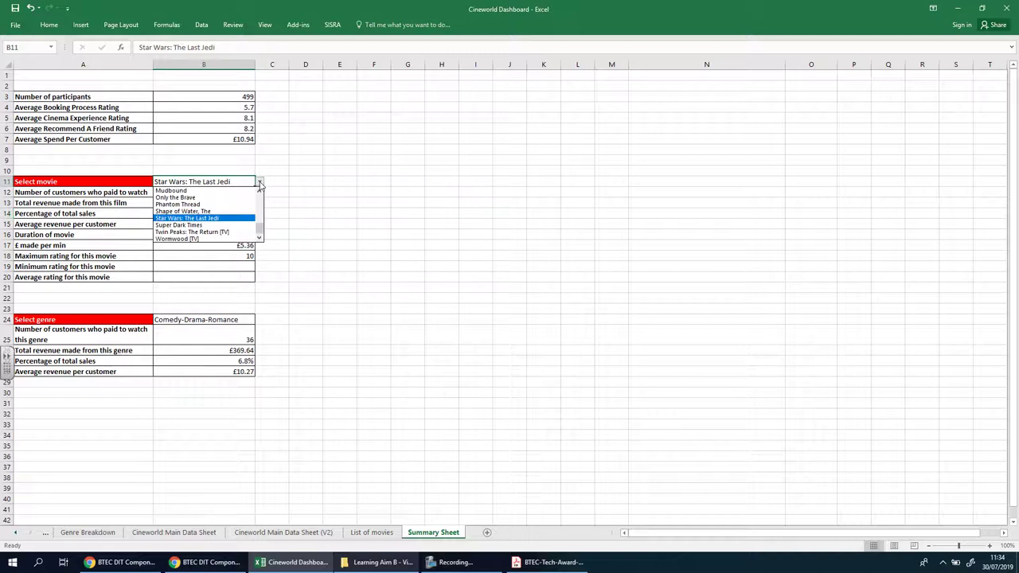
click(175, 190)
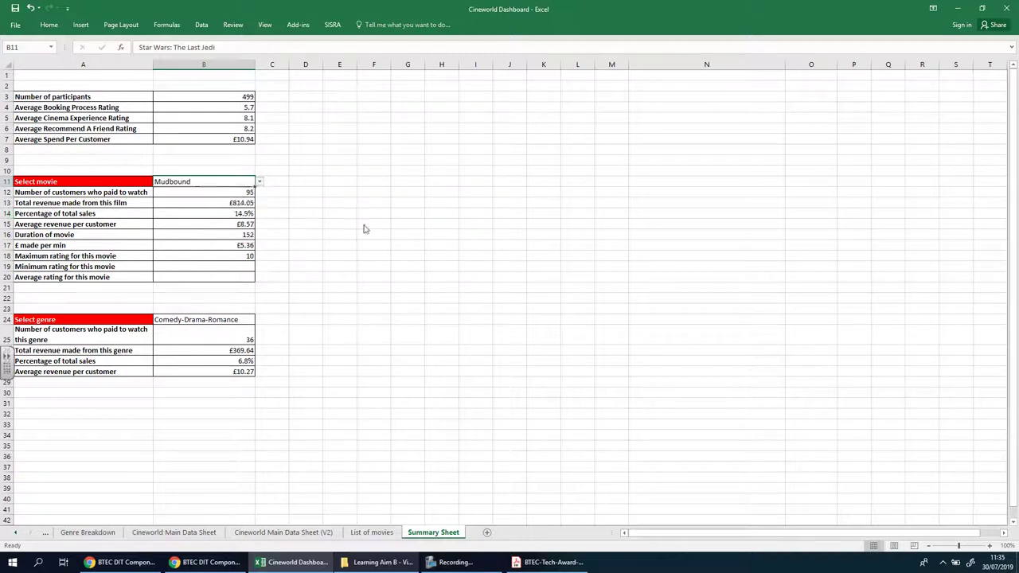
click(248, 258)
click(245, 183)
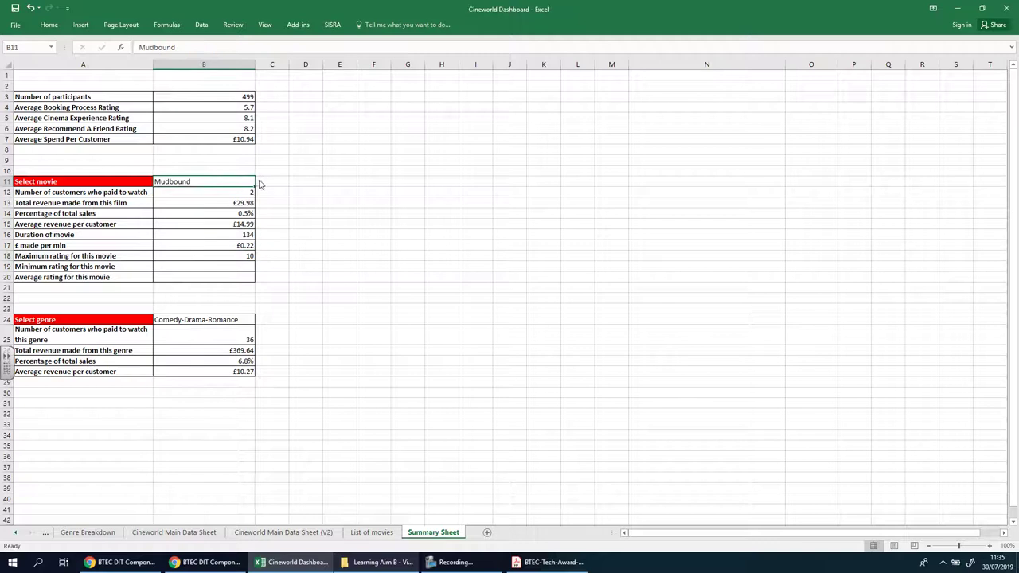
click(259, 182)
click(239, 210)
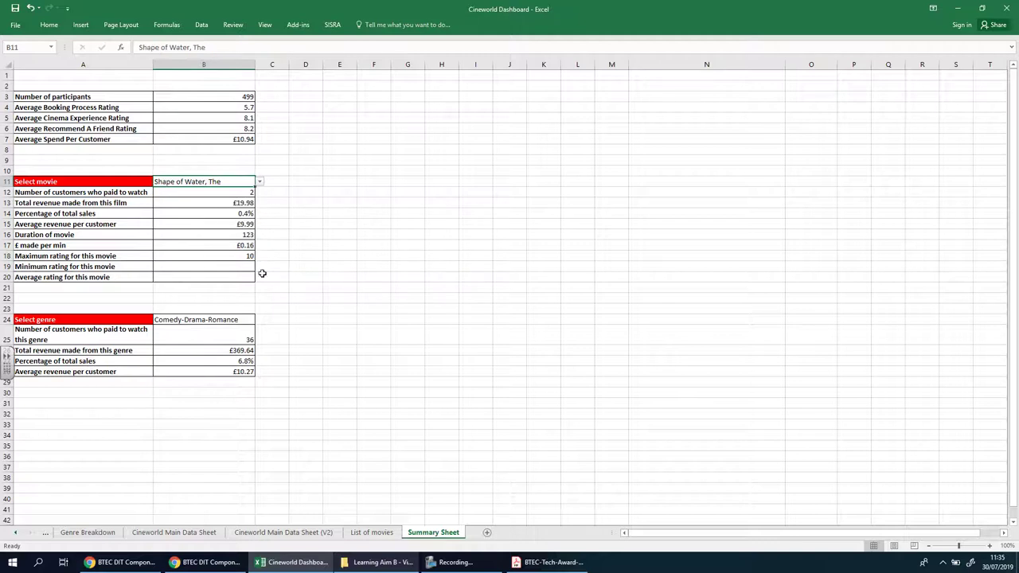
click(258, 181)
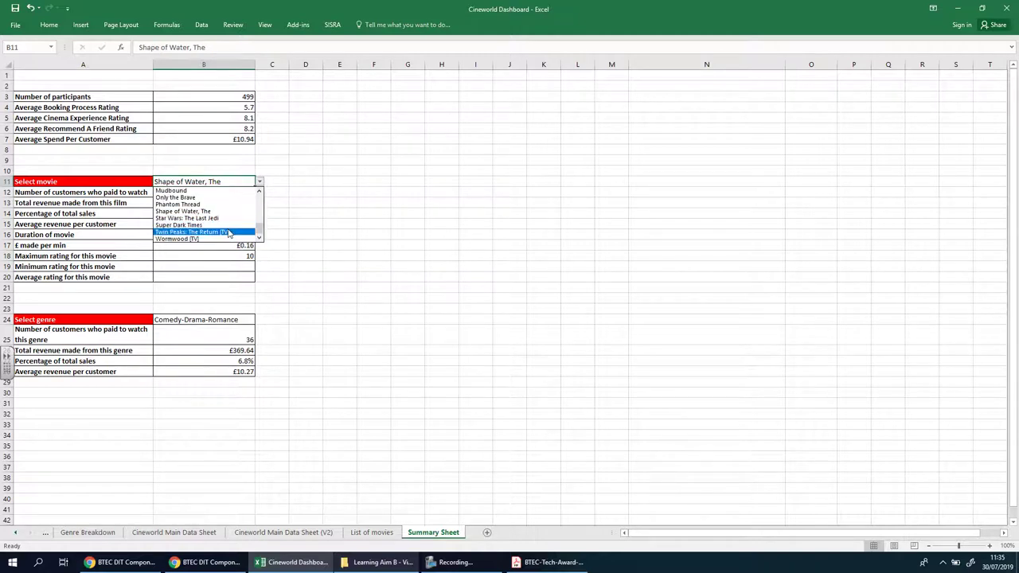
click(231, 231)
click(259, 181)
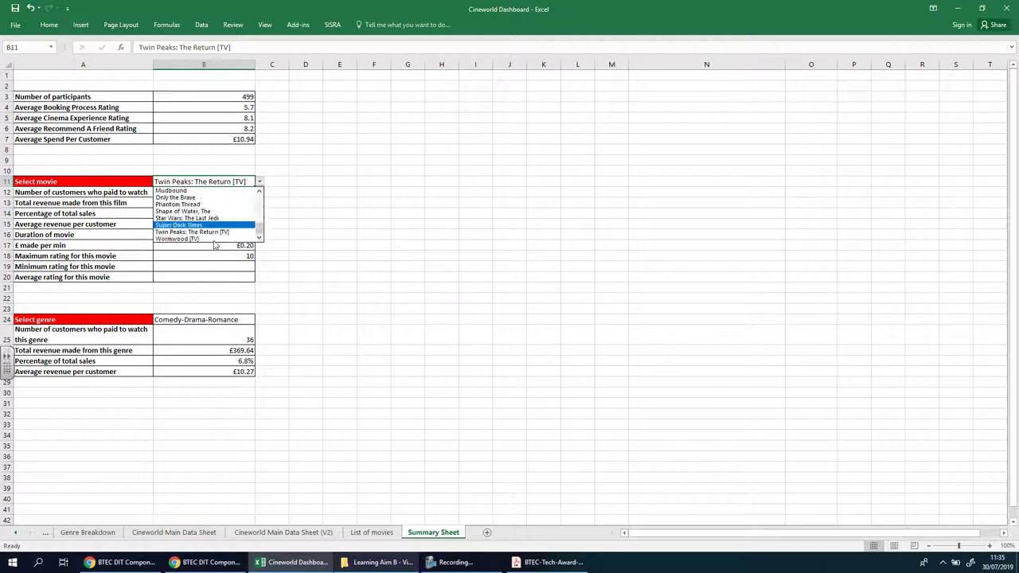
click(239, 238)
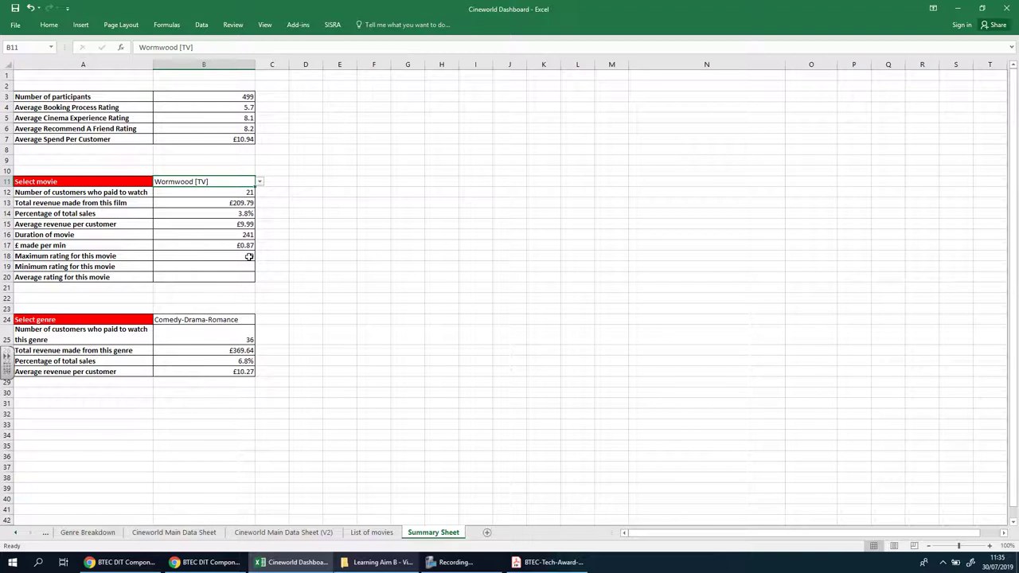
Step: Compare the range used in B18's MAX formula with the Movie Rating and movie name columns on the Cineworld Main Data Sheet
click(218, 257)
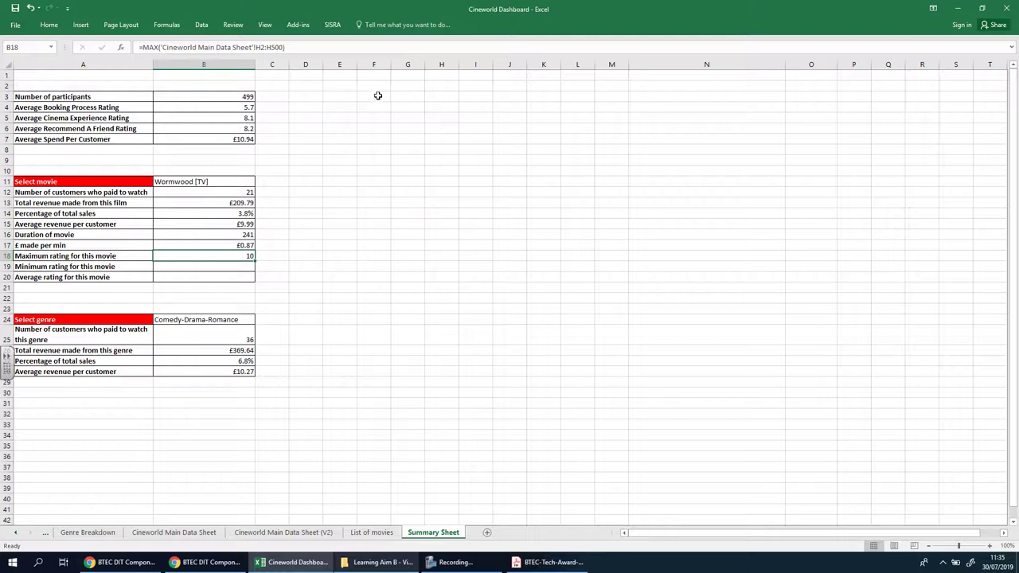
click(173, 532)
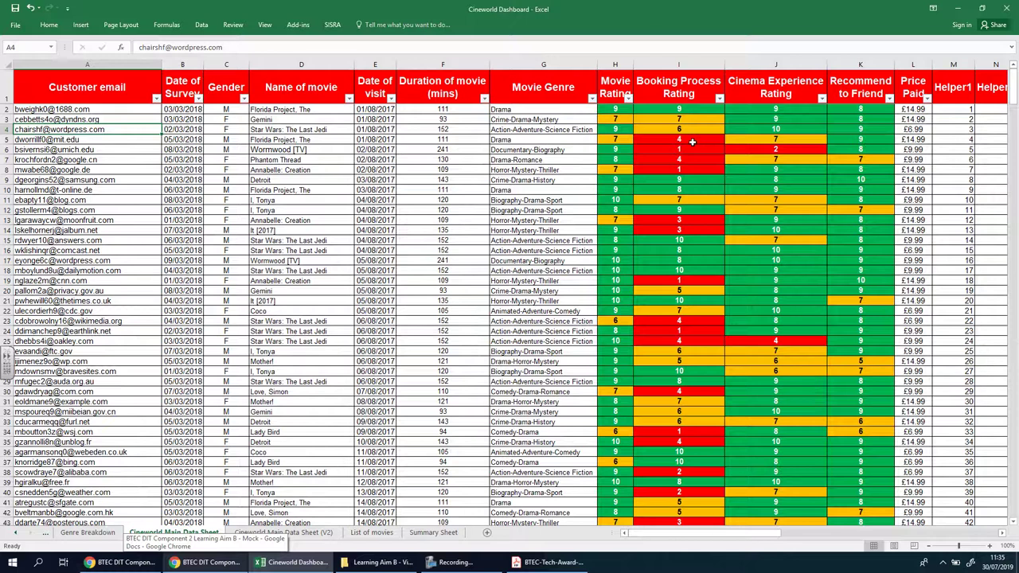
drag(614, 109, 615, 522)
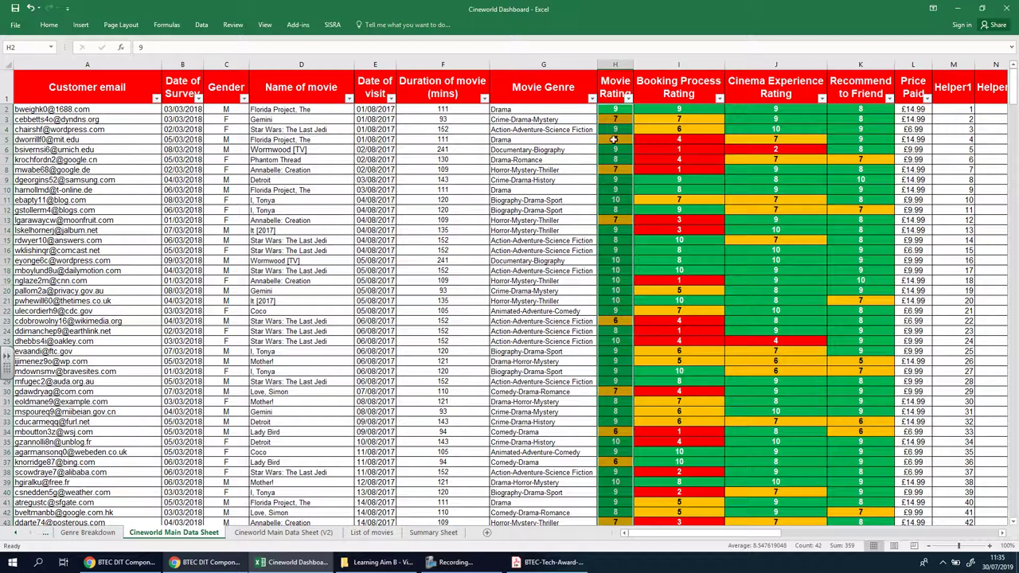
click(283, 109)
click(273, 120)
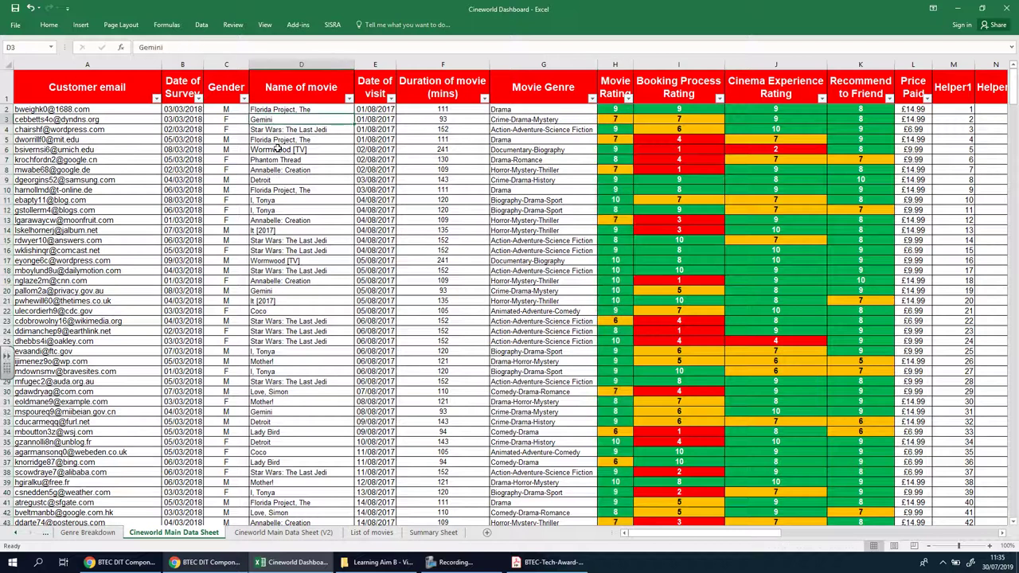
click(278, 149)
click(286, 169)
click(297, 210)
click(314, 281)
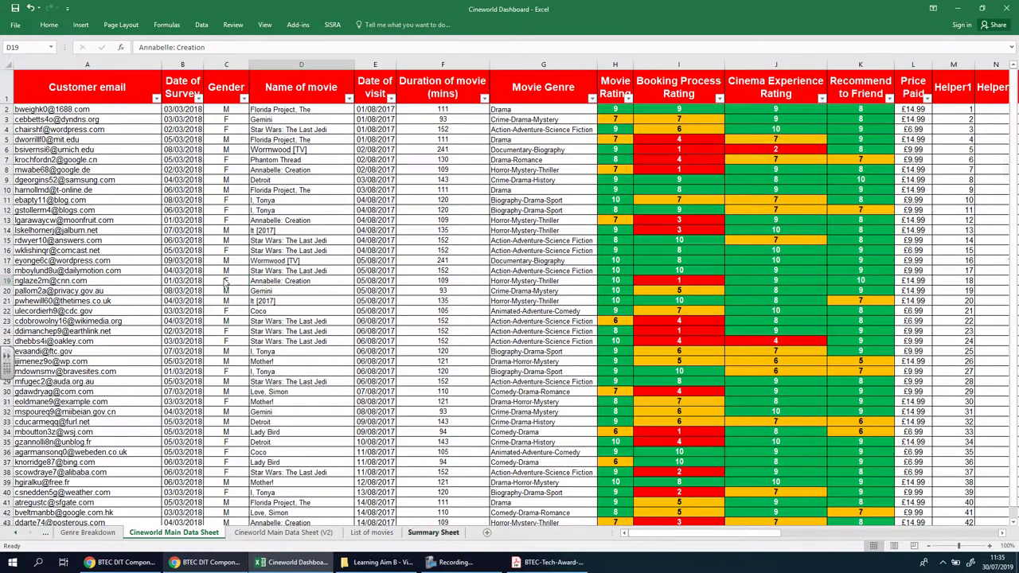
Step: Examine the Movie Rating column Y of the selected-movie extract on the Cineworld Main Data Sheet, starting at Y2
click(433, 531)
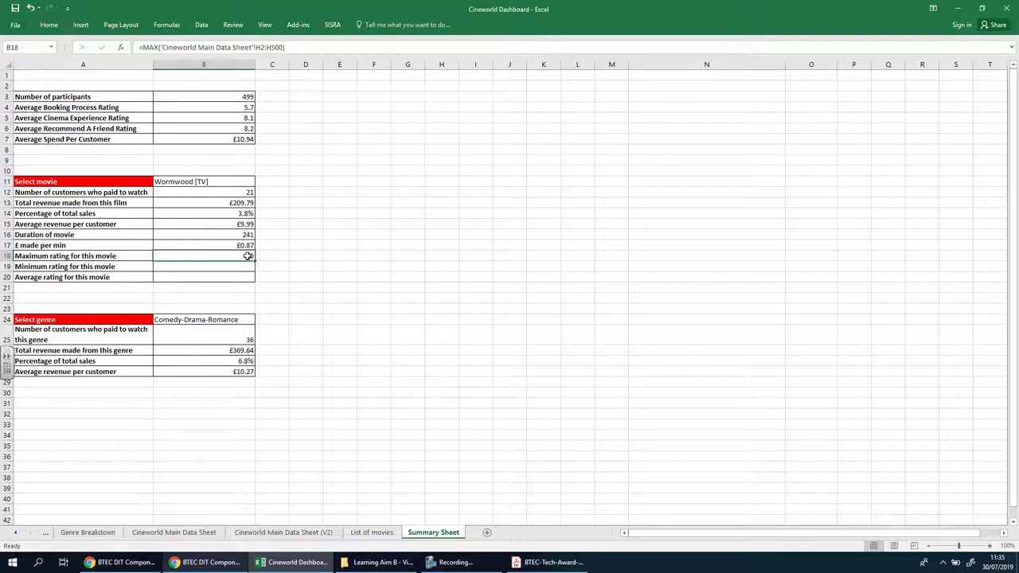
click(196, 532)
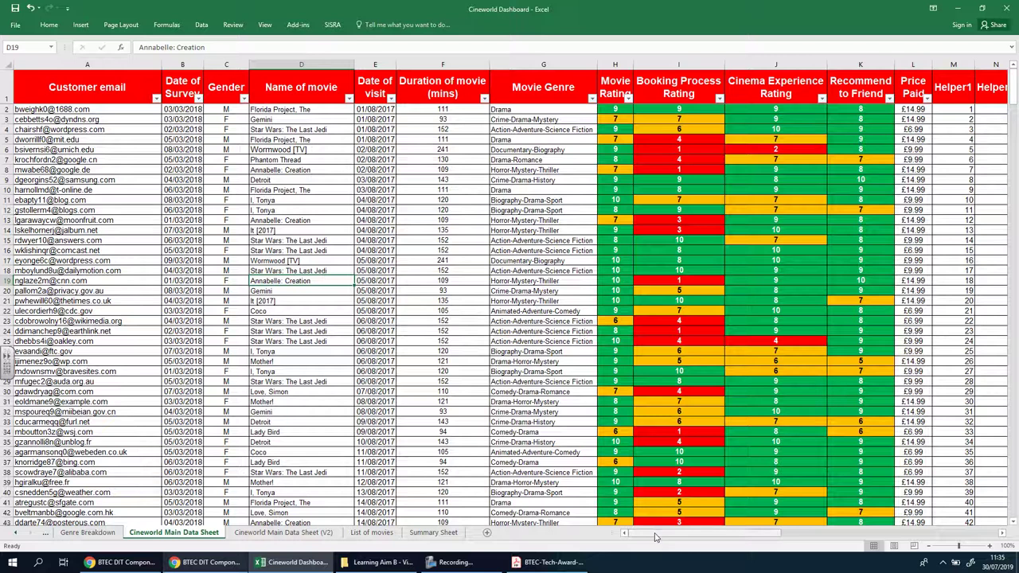
drag(655, 538, 875, 540)
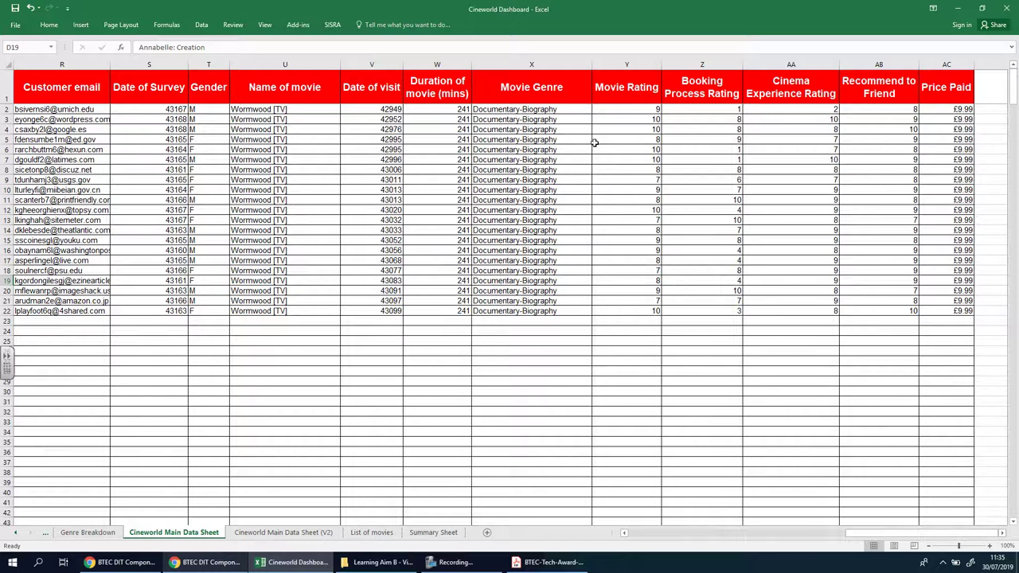
click(648, 110)
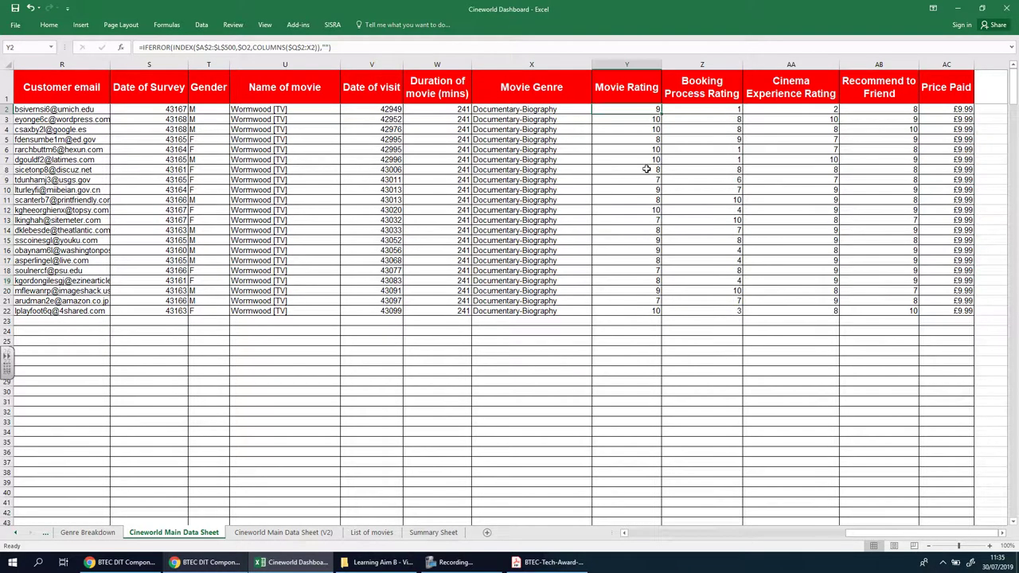
drag(646, 169, 643, 503)
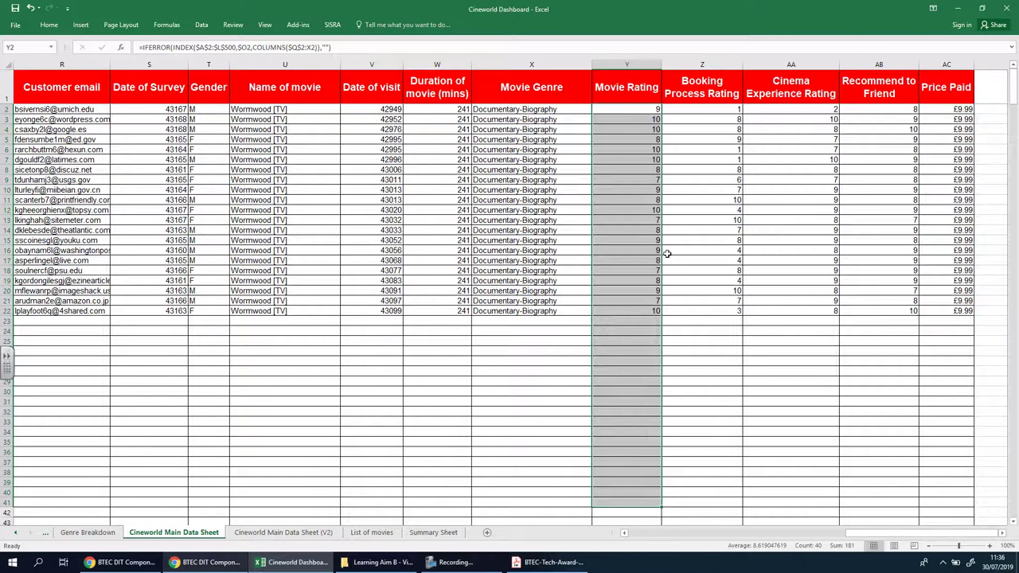
Step: Clear the maximum rating formula in B18 on the Summary Sheet and start a new MAX function there
click(433, 532)
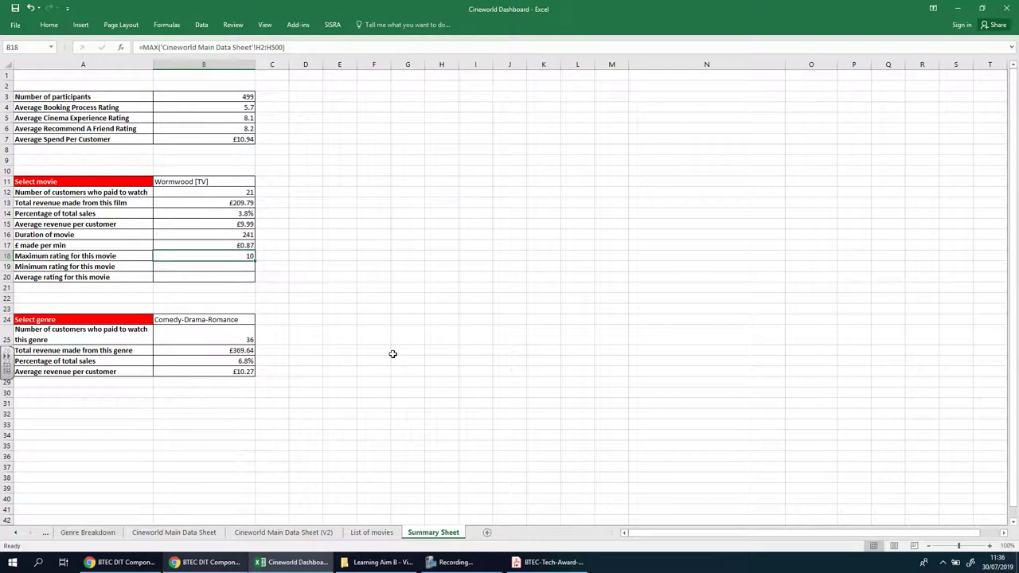
key(Delete)
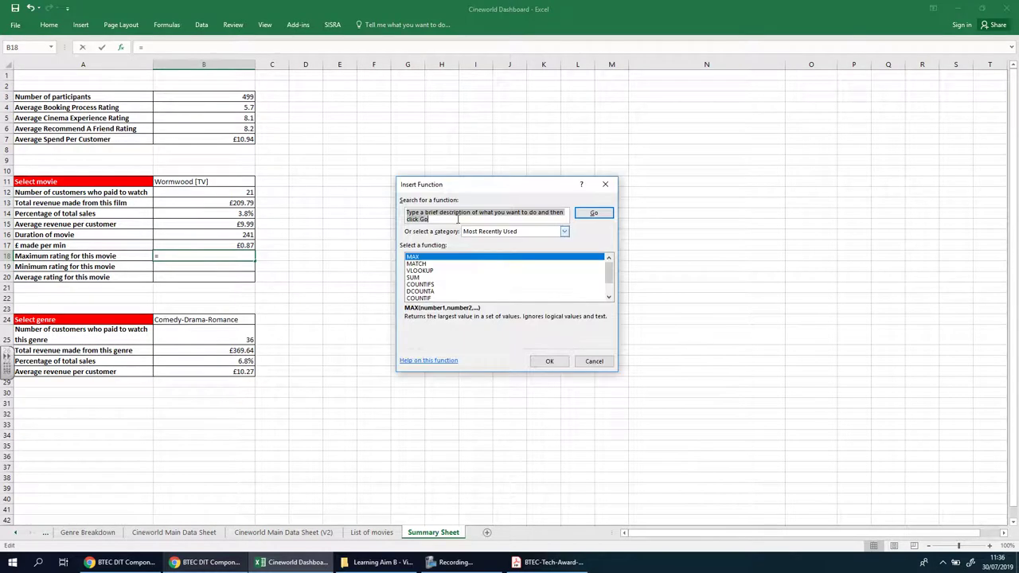
text(max)
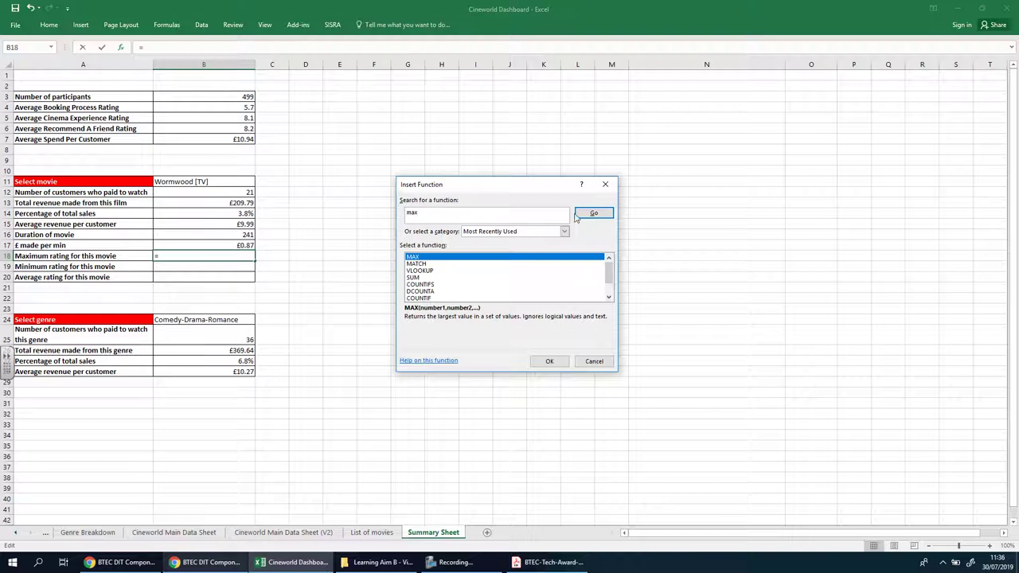
click(592, 213)
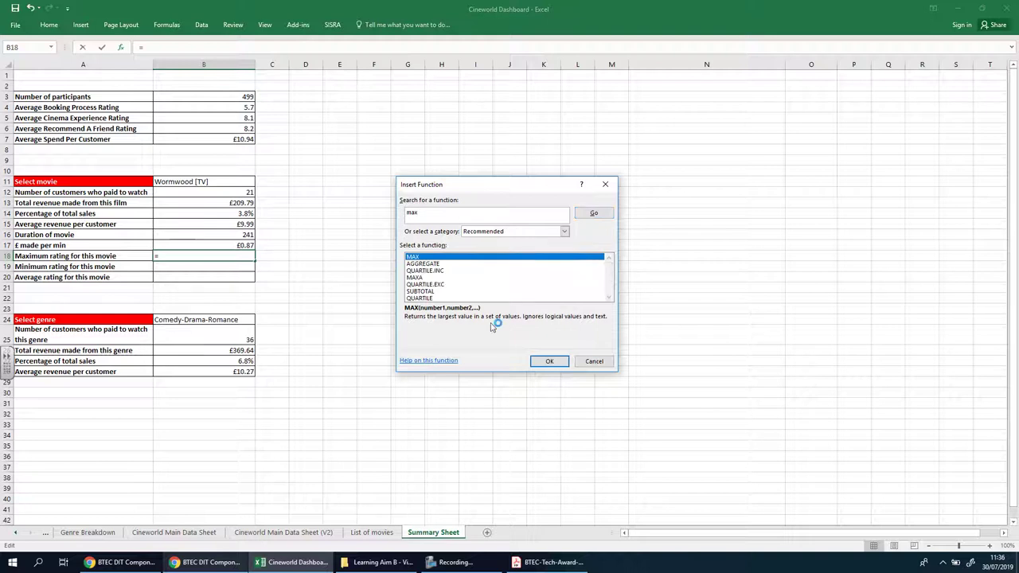
double_click(430, 257)
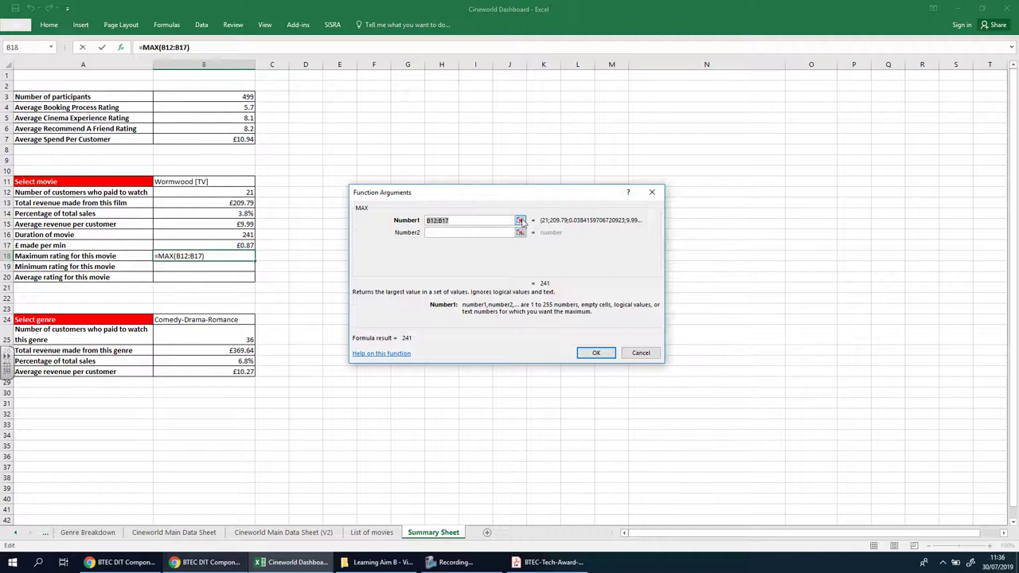
Step: Set the MAX range to the extract's Movie Rating cells Y2:Y501 on the Cineworld Main Data Sheet and complete the formula
click(520, 221)
click(174, 532)
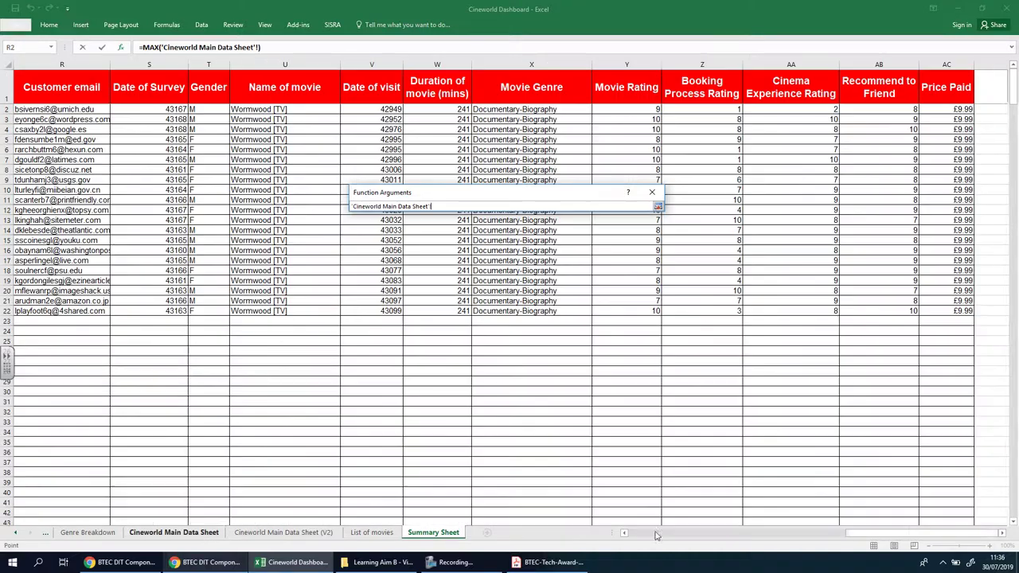
click(656, 536)
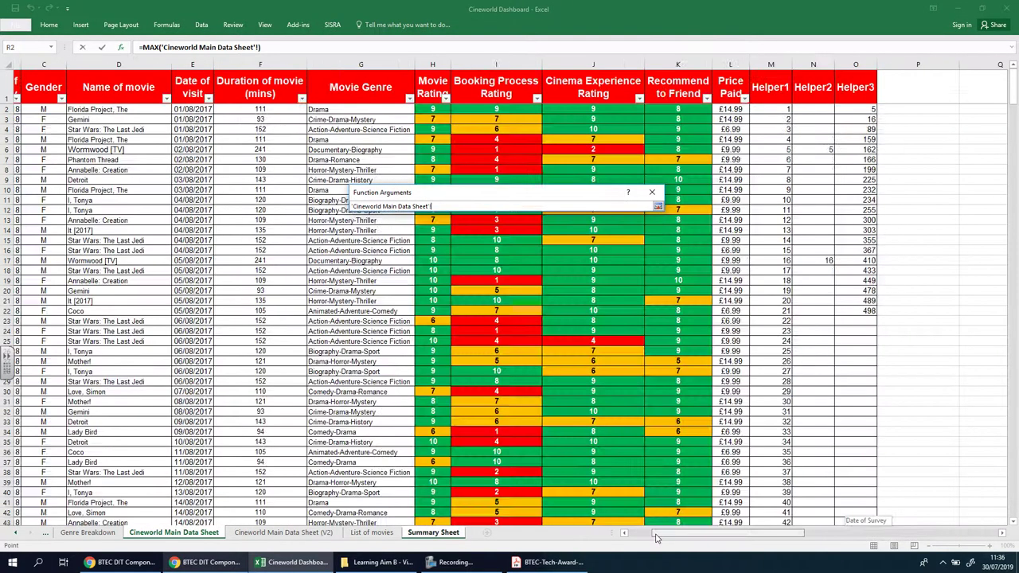
click(656, 539)
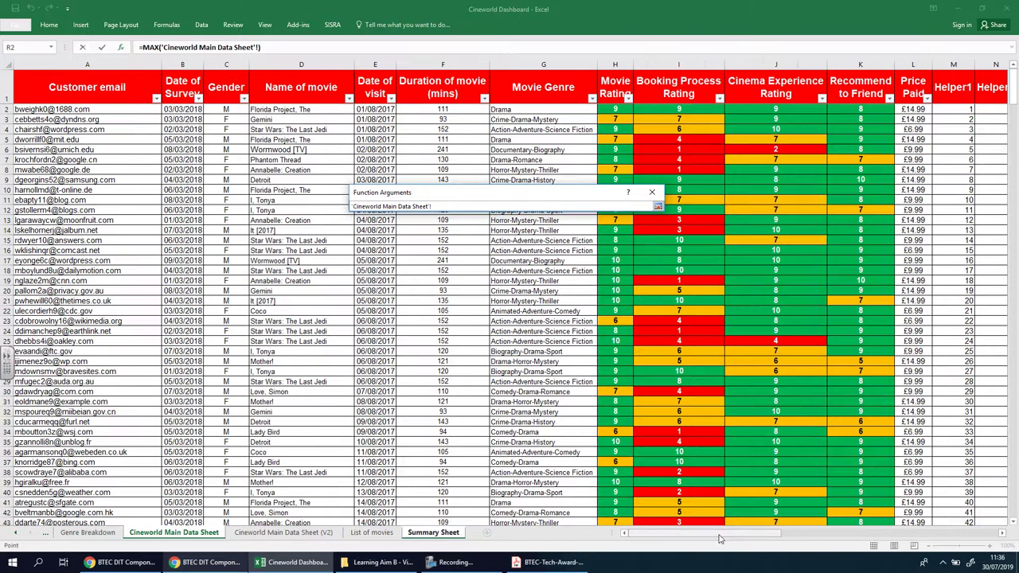
drag(719, 539, 777, 539)
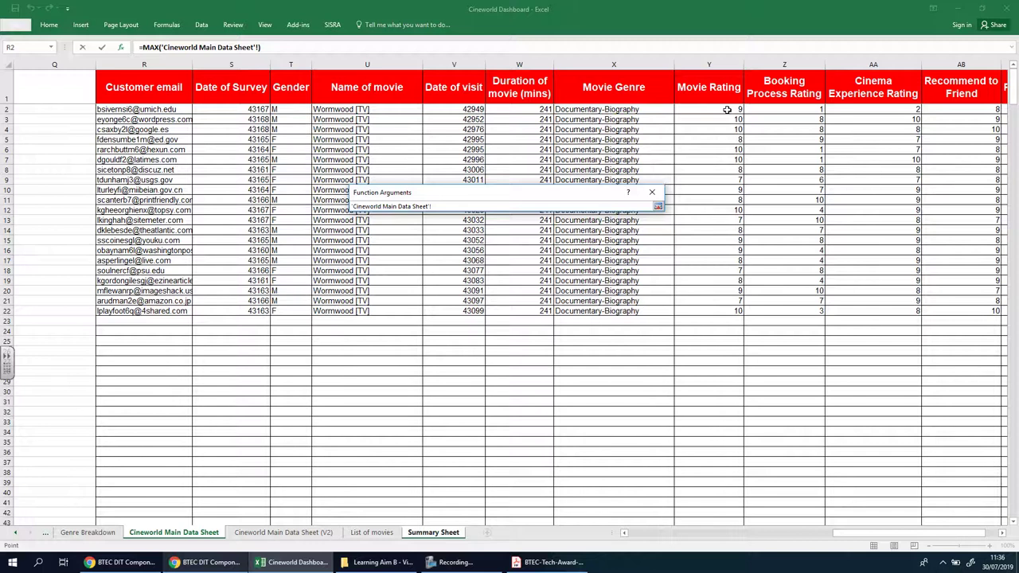
drag(727, 109, 720, 271)
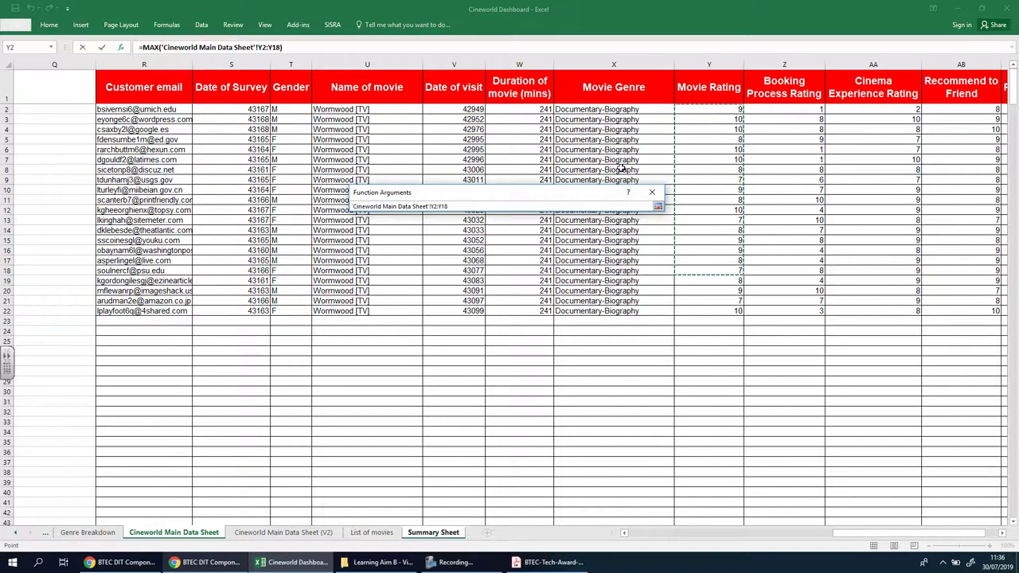
drag(706, 111, 703, 463)
drag(875, 539, 853, 505)
click(658, 206)
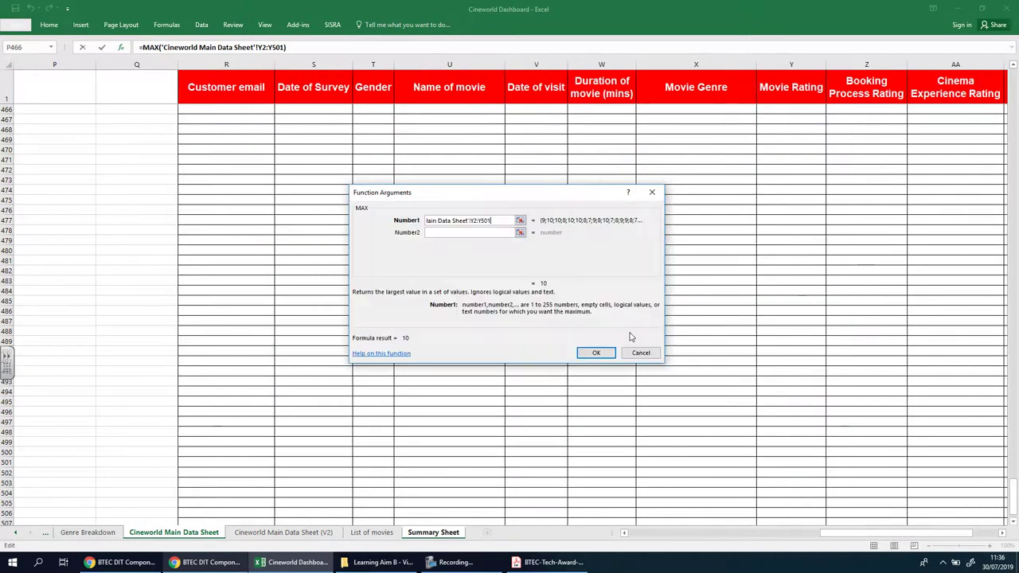
key(Return)
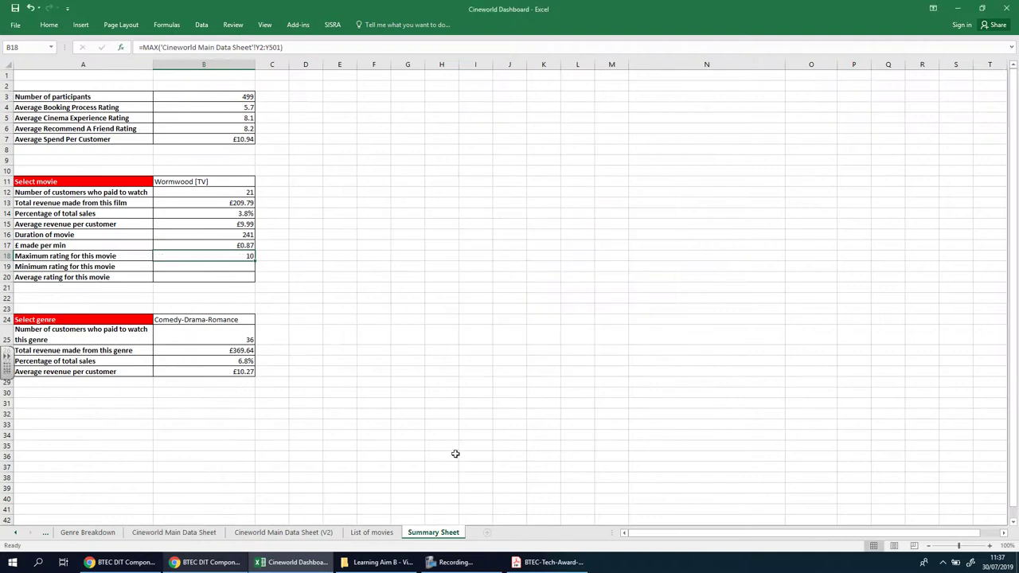
Step: Test the new maximum rating formula by selecting Super Dark Times, Mudbound and finally Good Time in the movie selector B11
click(236, 181)
click(260, 181)
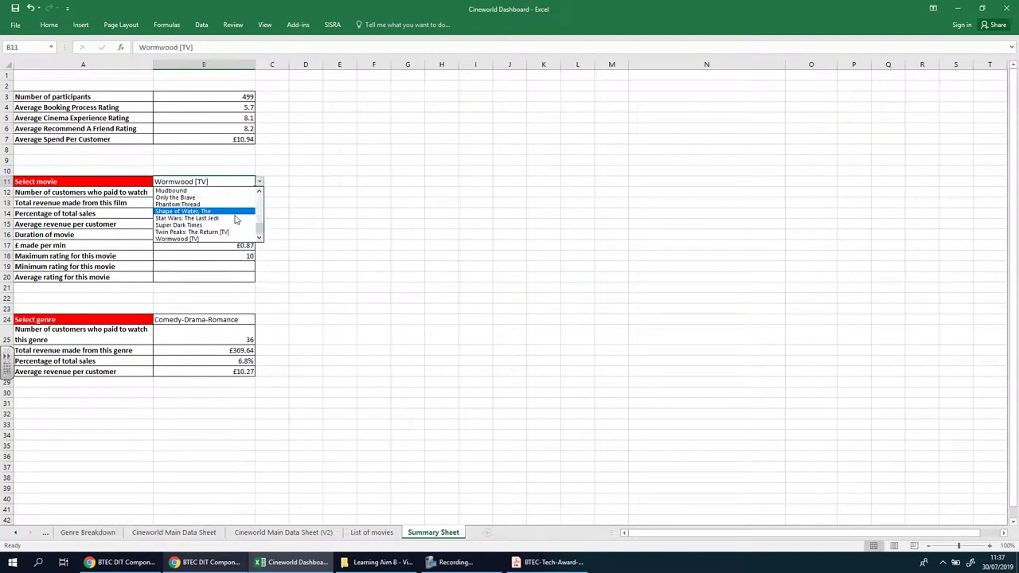
click(209, 223)
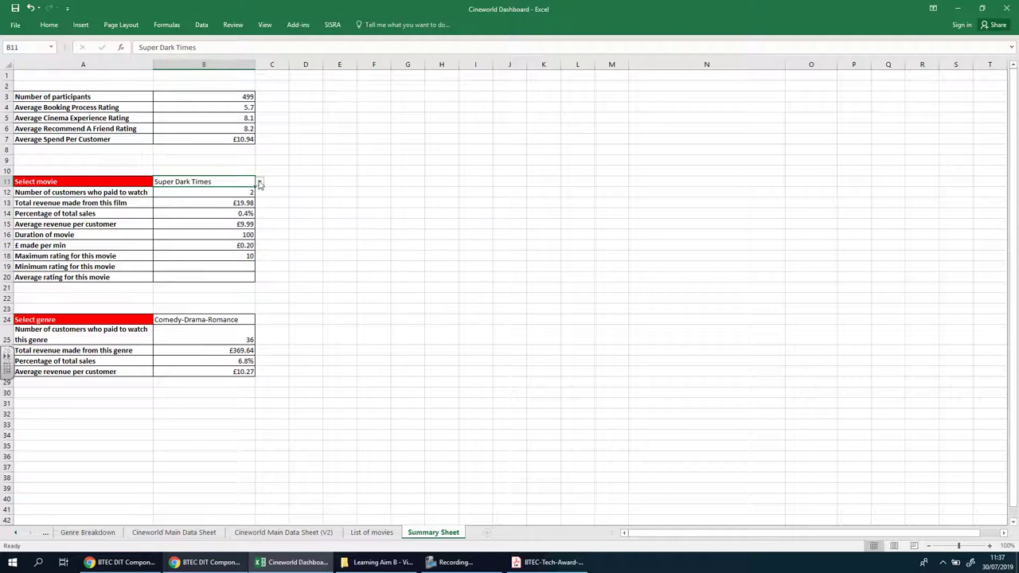
click(260, 181)
click(219, 192)
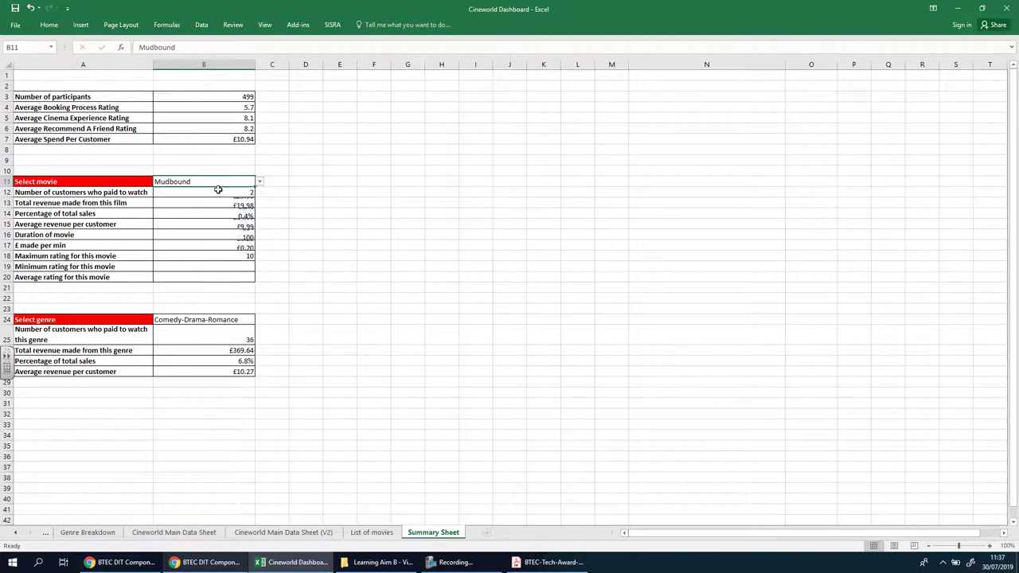
click(259, 182)
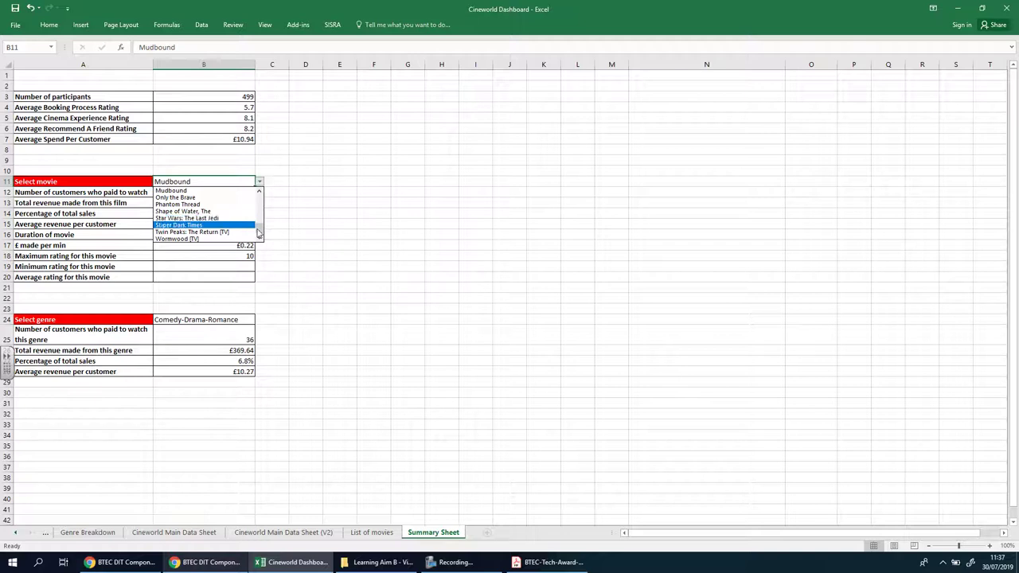
scroll(207, 219, up, 3)
click(200, 232)
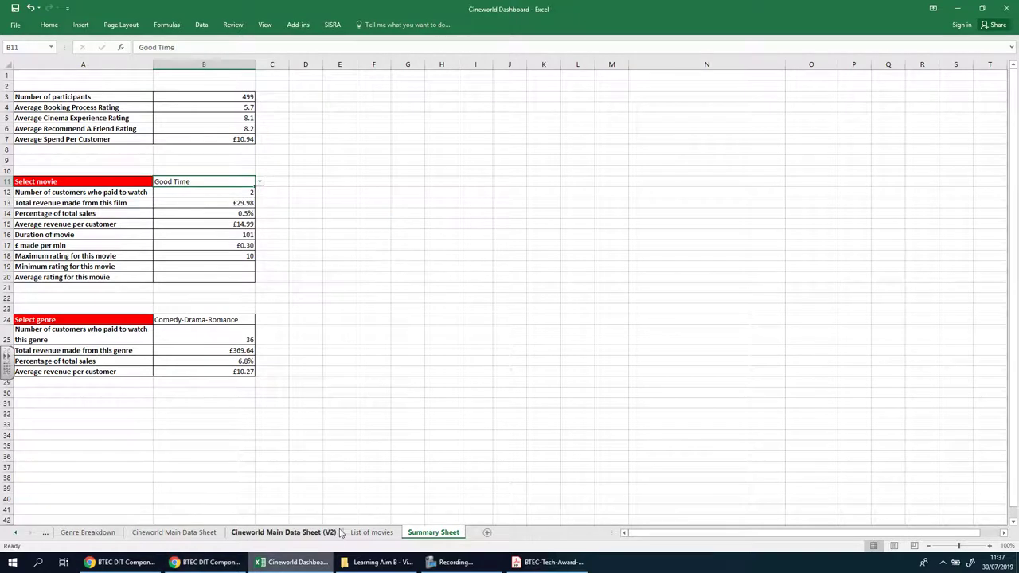
Step: Filter the Name of movie column on the Cineworld Main Data Sheet to I, Tonya and examine its ratings
click(189, 531)
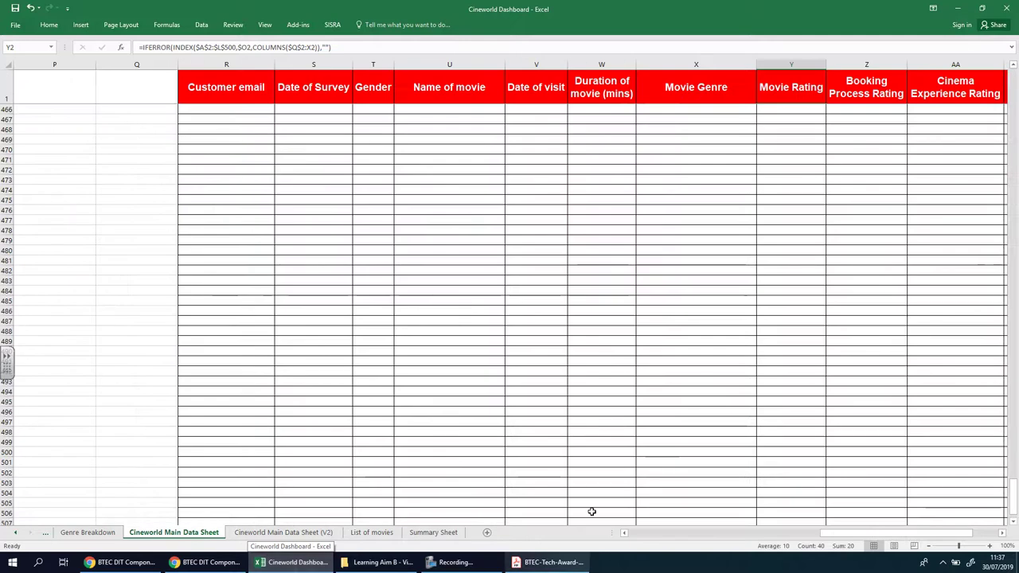
scroll(635, 538, right, 3)
scroll(635, 539, left, 3)
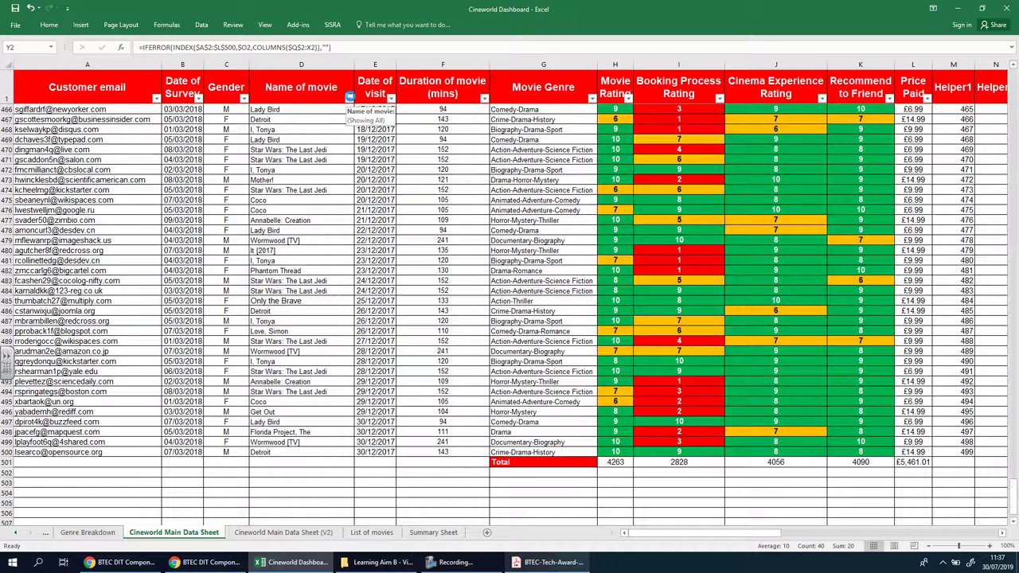
click(350, 98)
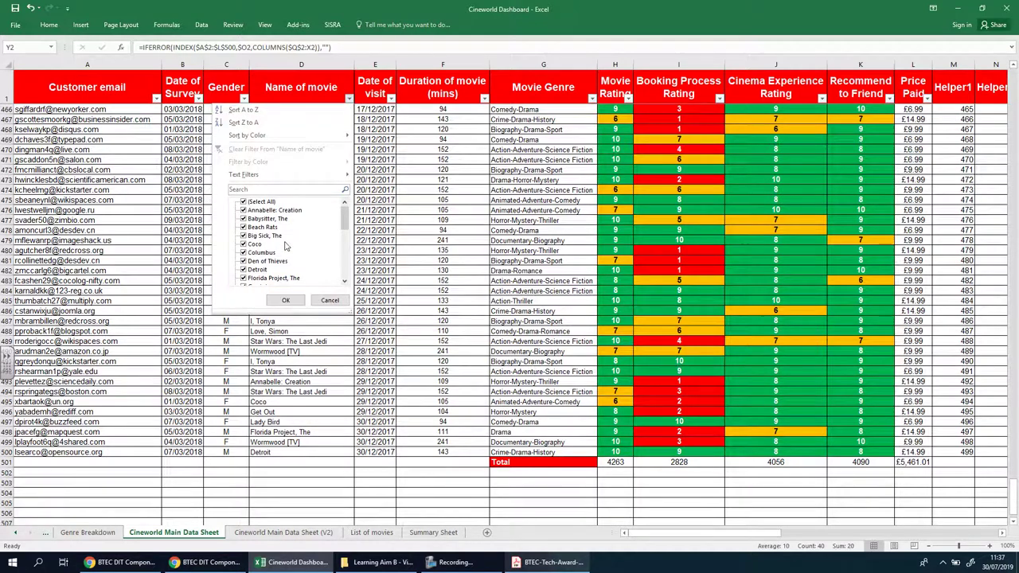
click(253, 202)
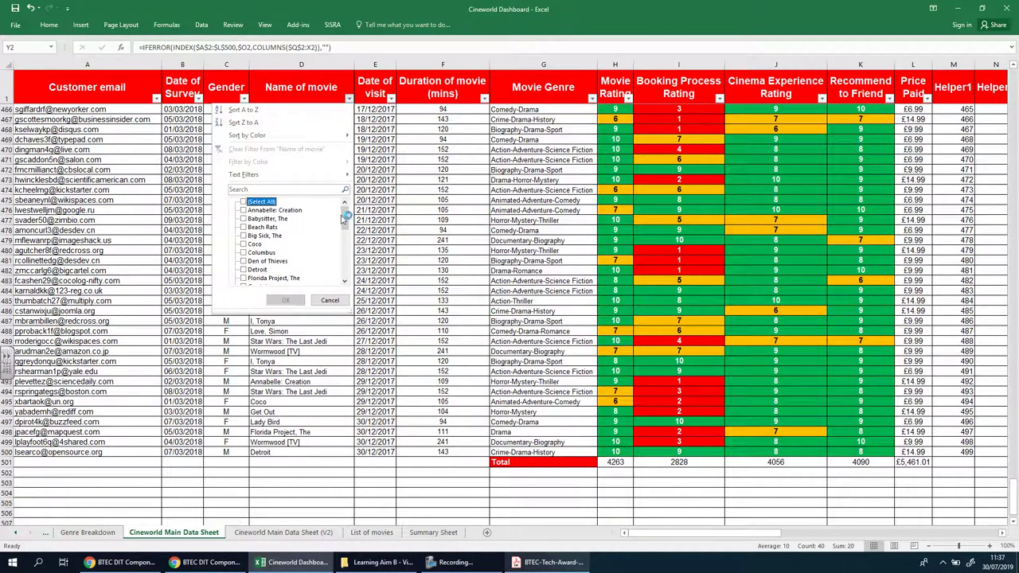
drag(343, 216, 344, 246)
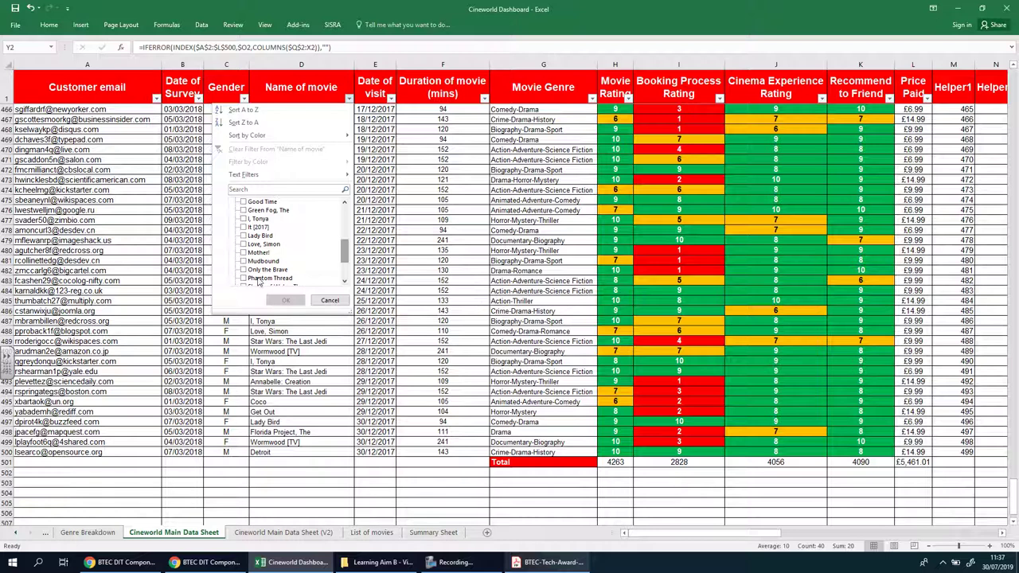
click(245, 219)
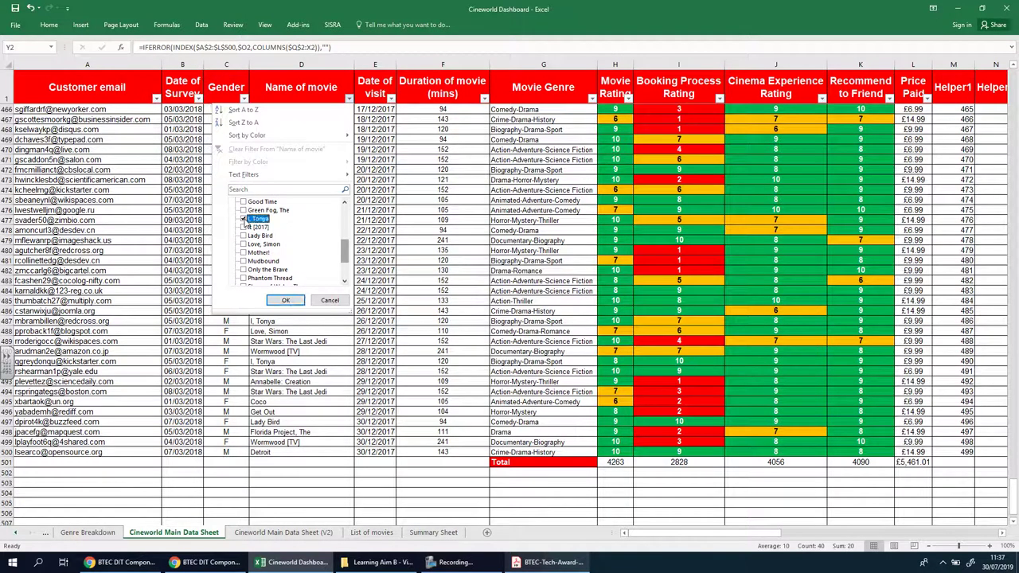
click(285, 300)
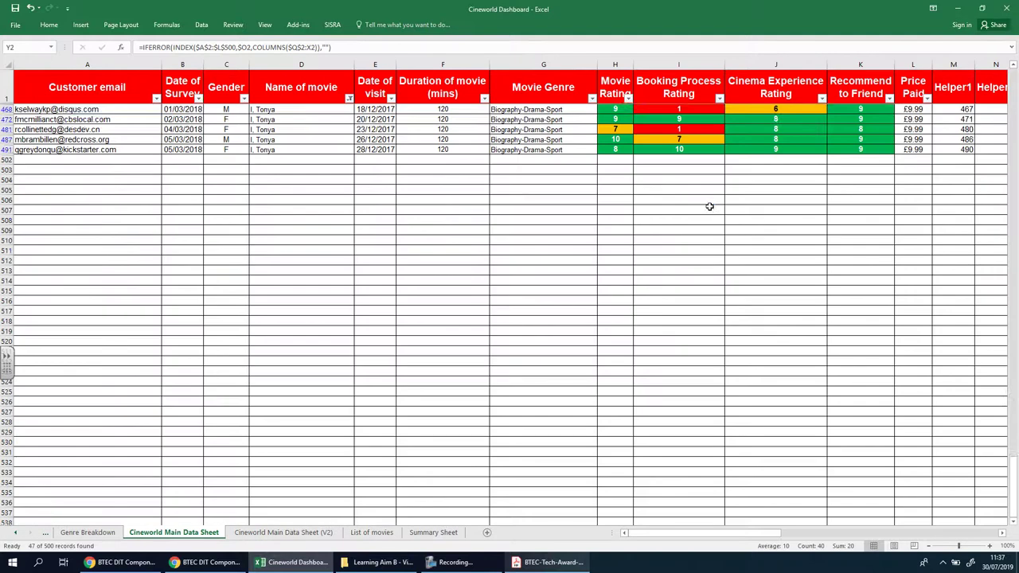
scroll(608, 170, up, 7)
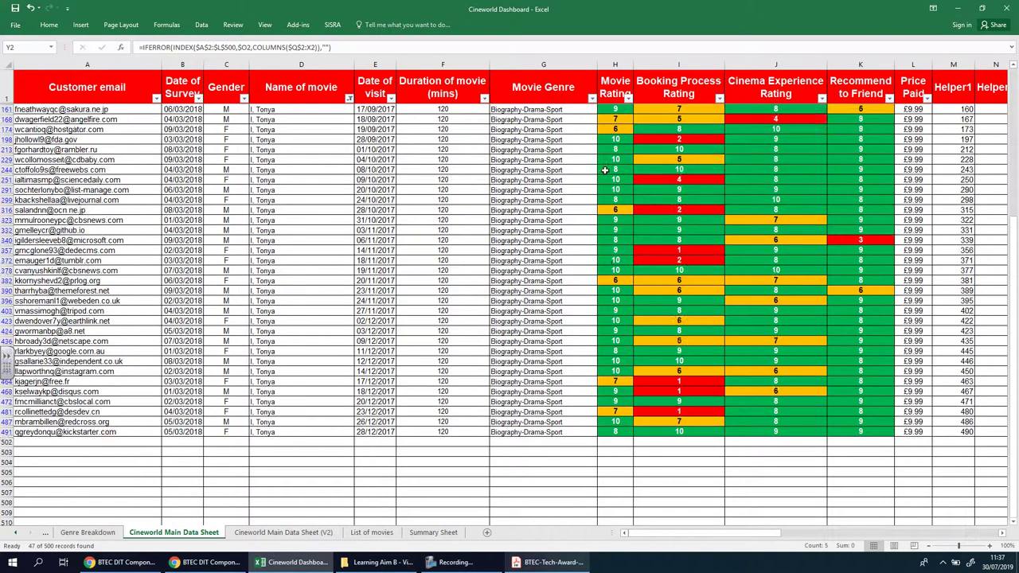
scroll(289, 127, up, 1)
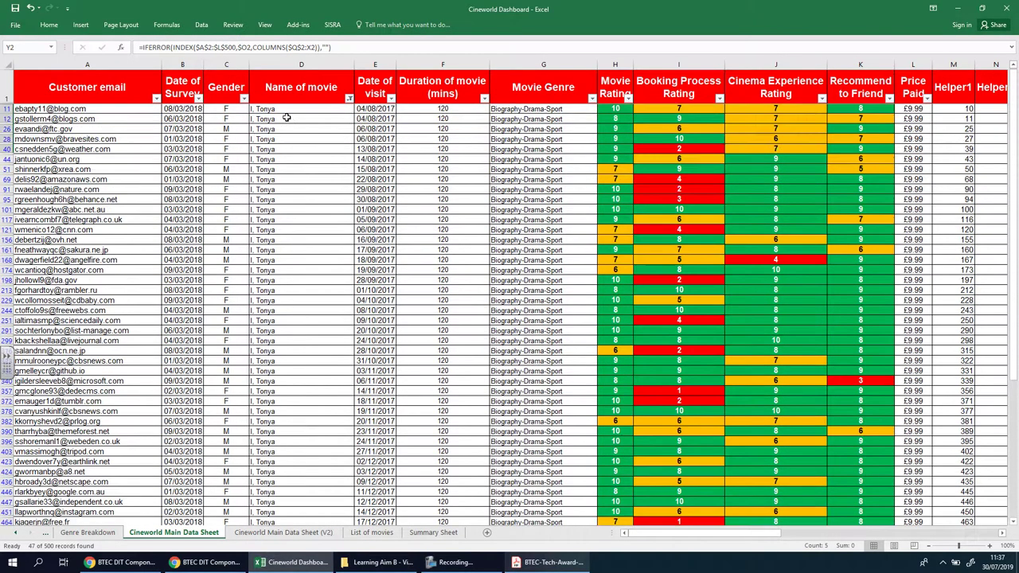
Step: Change the Name of movie filter to show only Beach Rats
click(349, 98)
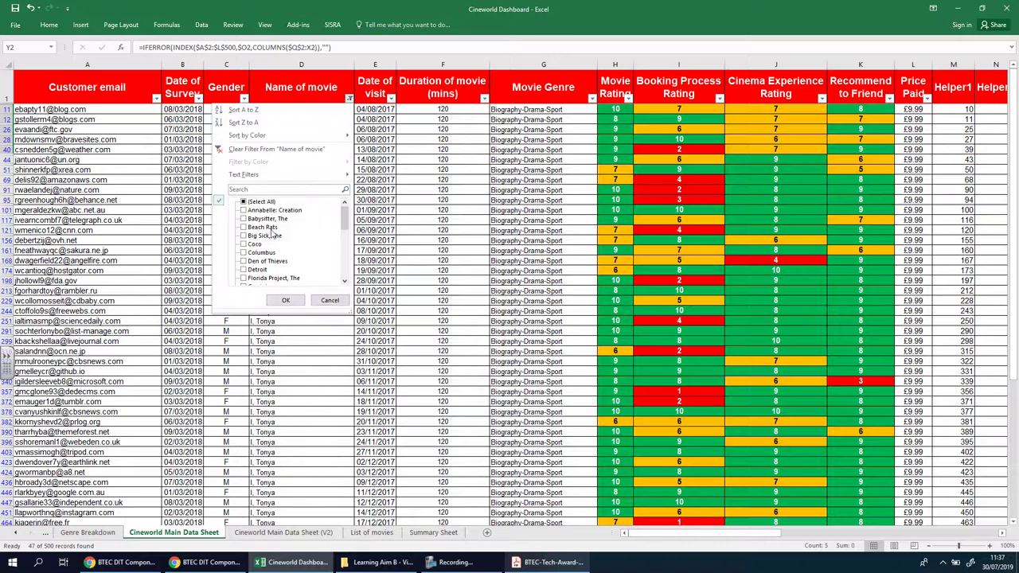
click(243, 202)
click(247, 204)
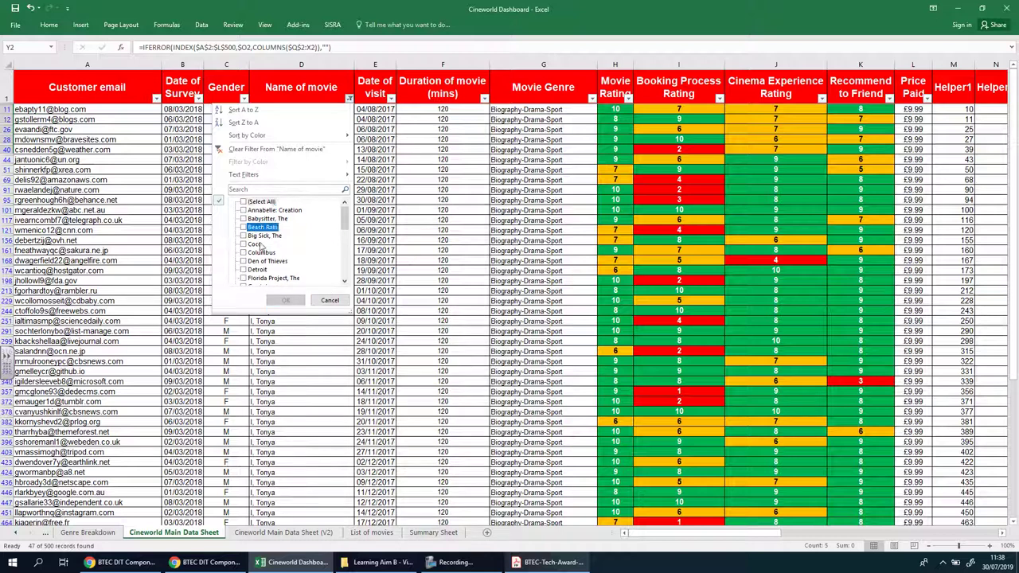
click(243, 228)
click(284, 300)
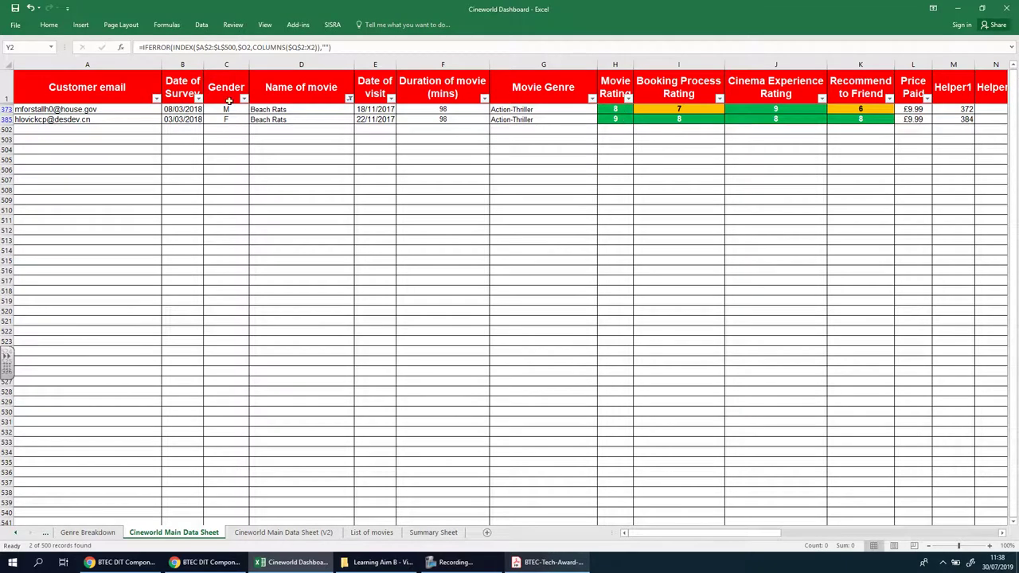
Step: Select Beach Rats in the movie selector B11 on the Summary Sheet and check the maximum rating in B18
click(433, 532)
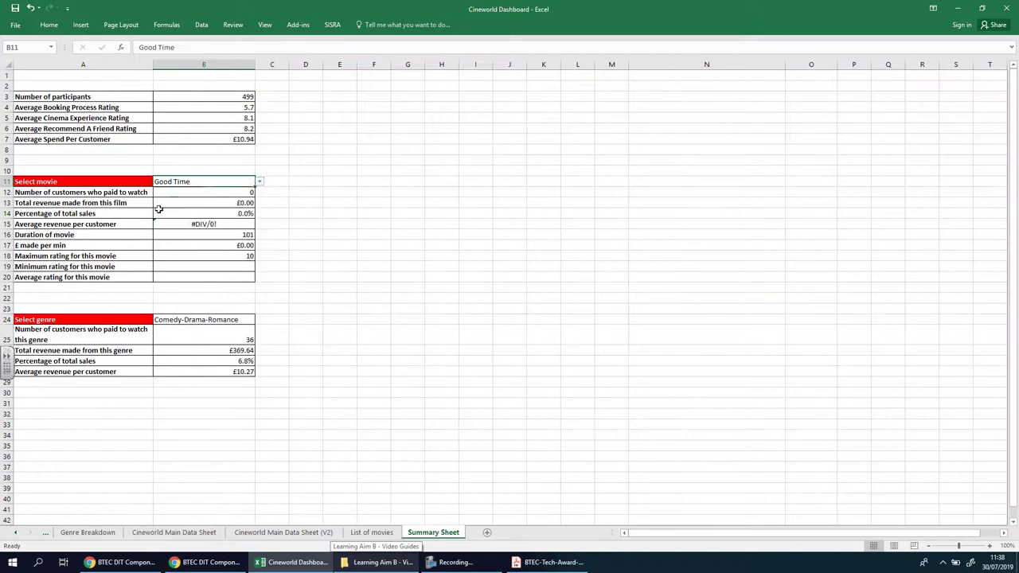
click(258, 182)
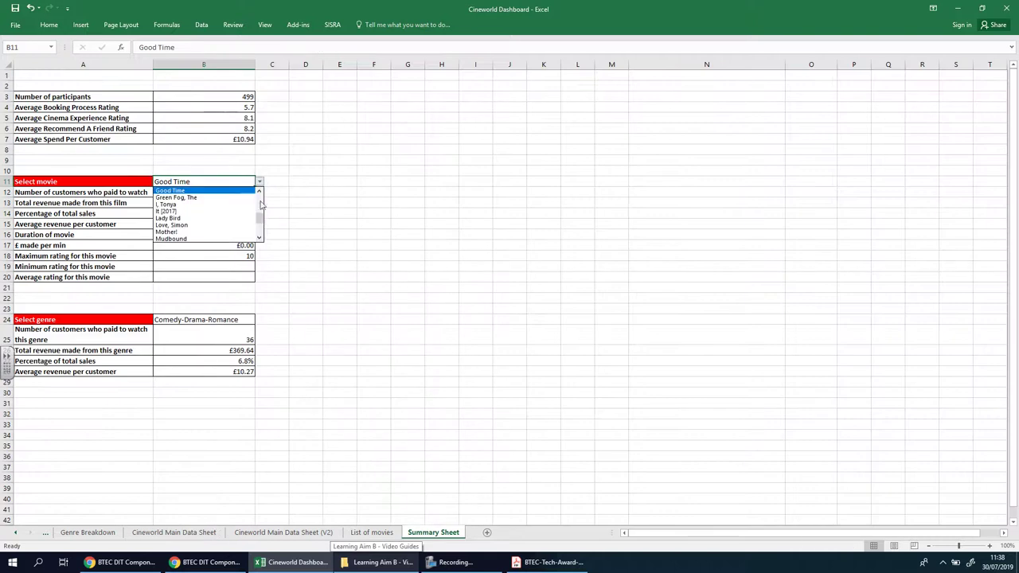
drag(262, 216, 261, 195)
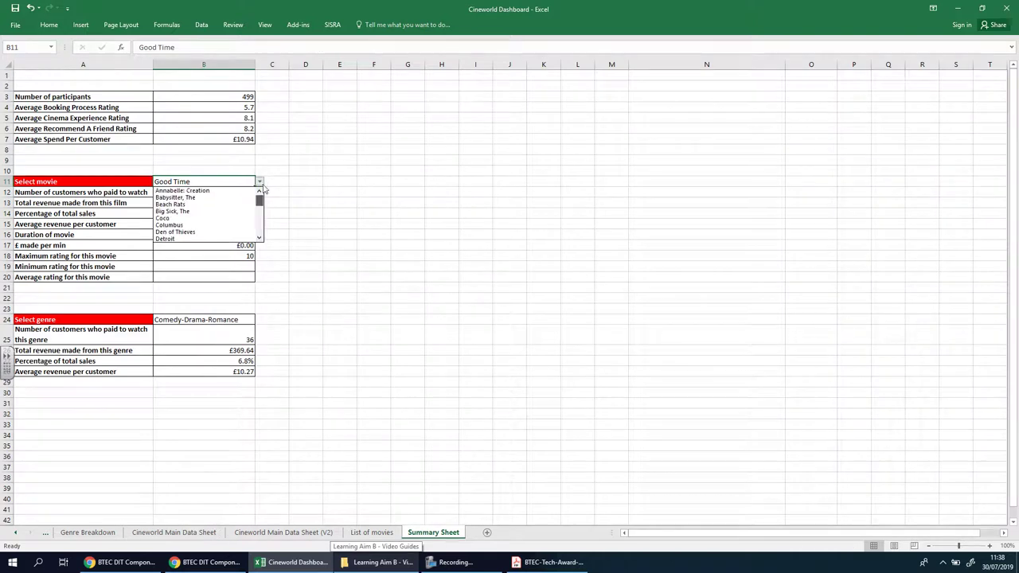
click(221, 203)
click(339, 268)
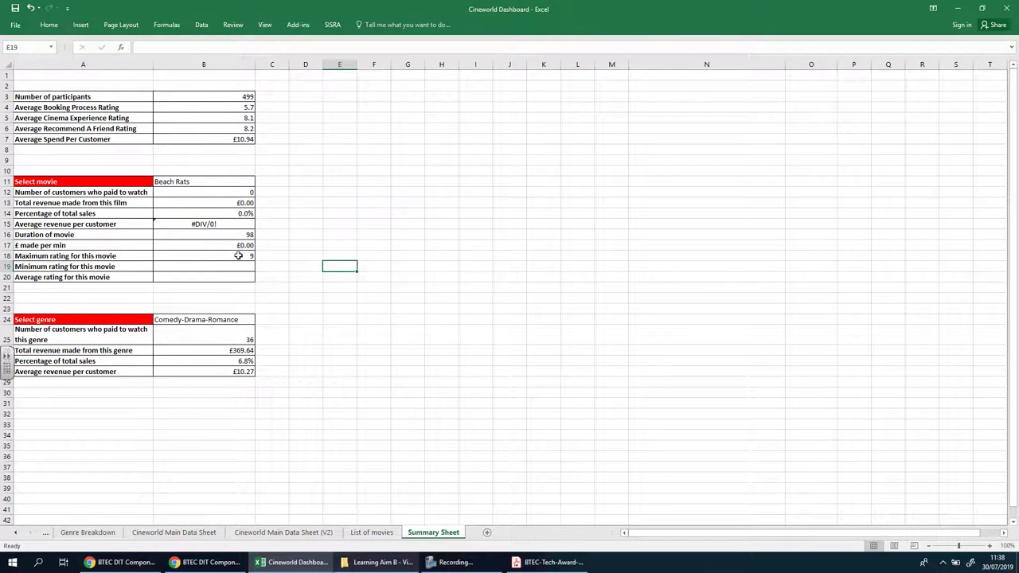
click(238, 256)
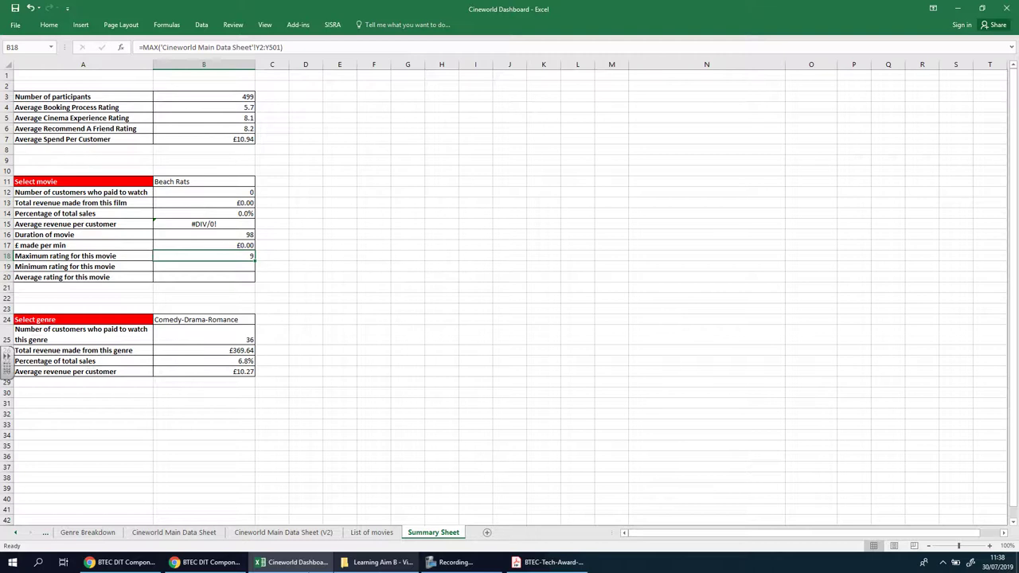
Step: Review the Section 15 heading on MAX, AVERAGES and MIN formulae in the Google Docs document and return to the Excel Summary Sheet
click(199, 563)
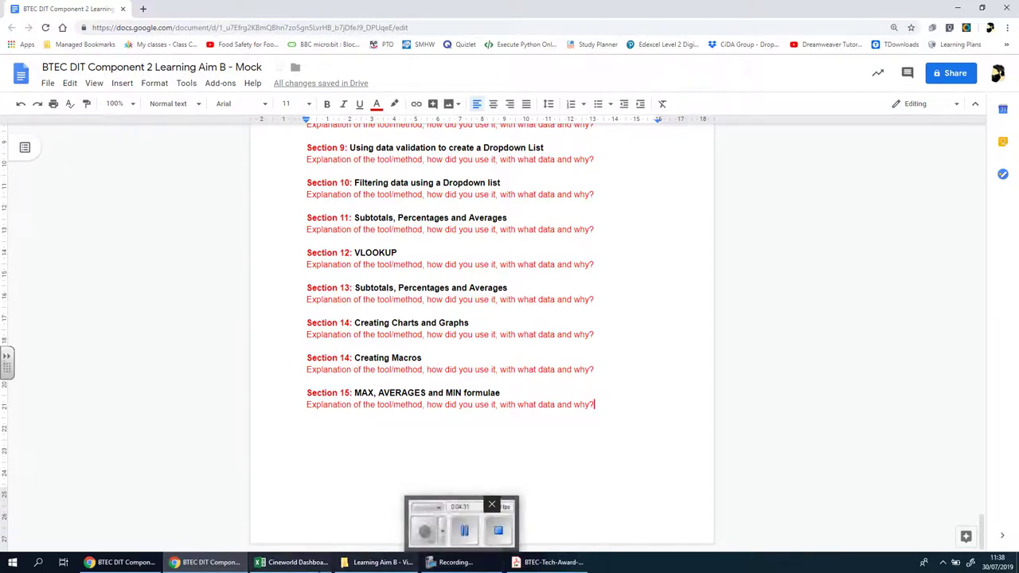
mouse_move(310, 568)
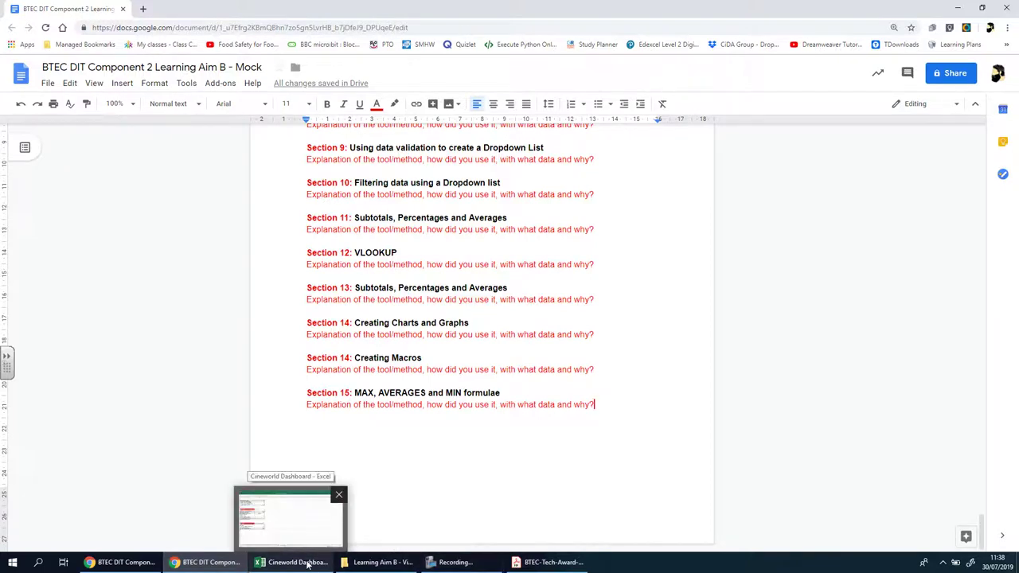
click(308, 564)
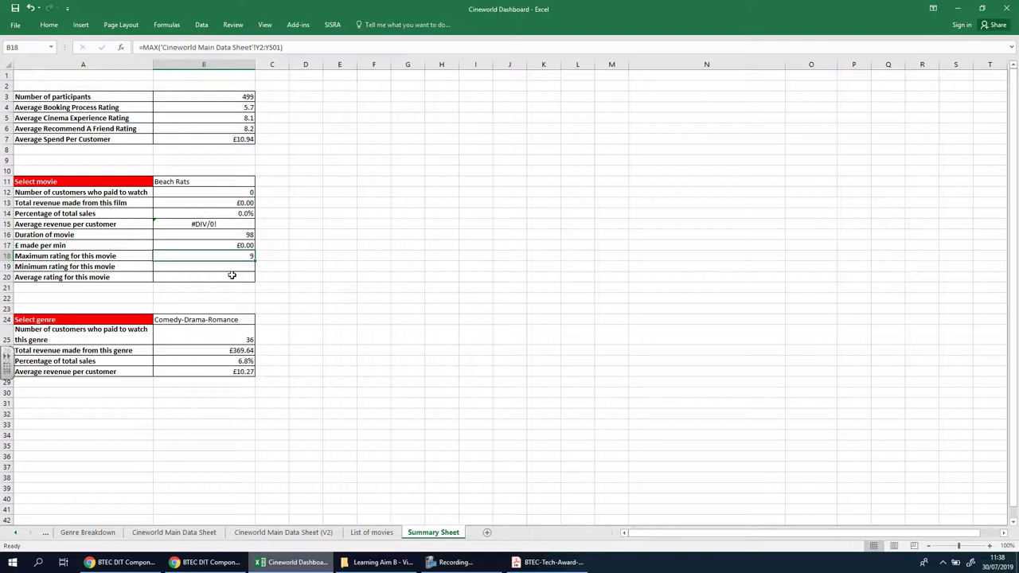
click(408, 212)
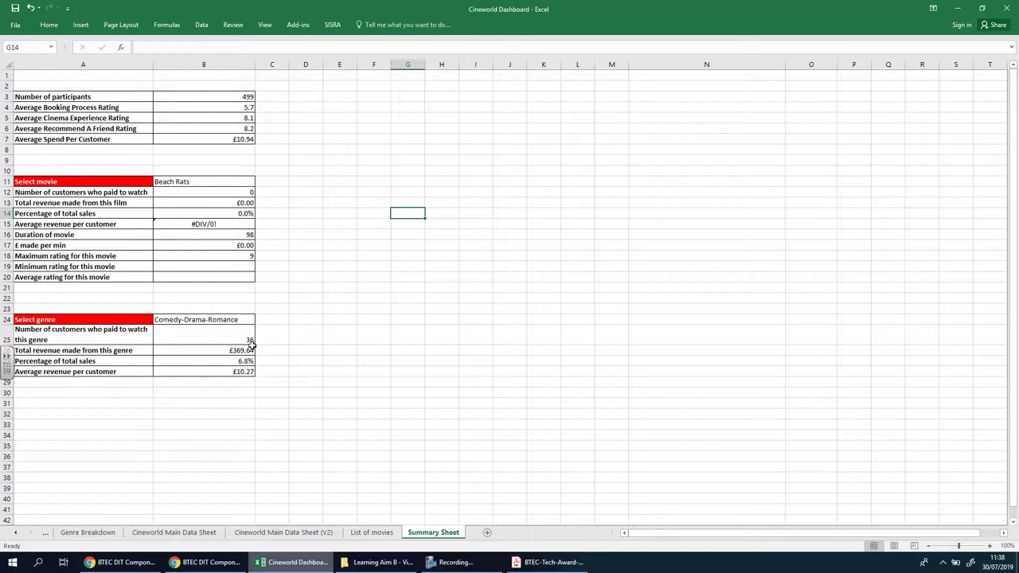
Step: Select Big Sick, The in the movie selector B11 and inspect the customer count formula in B12
click(254, 182)
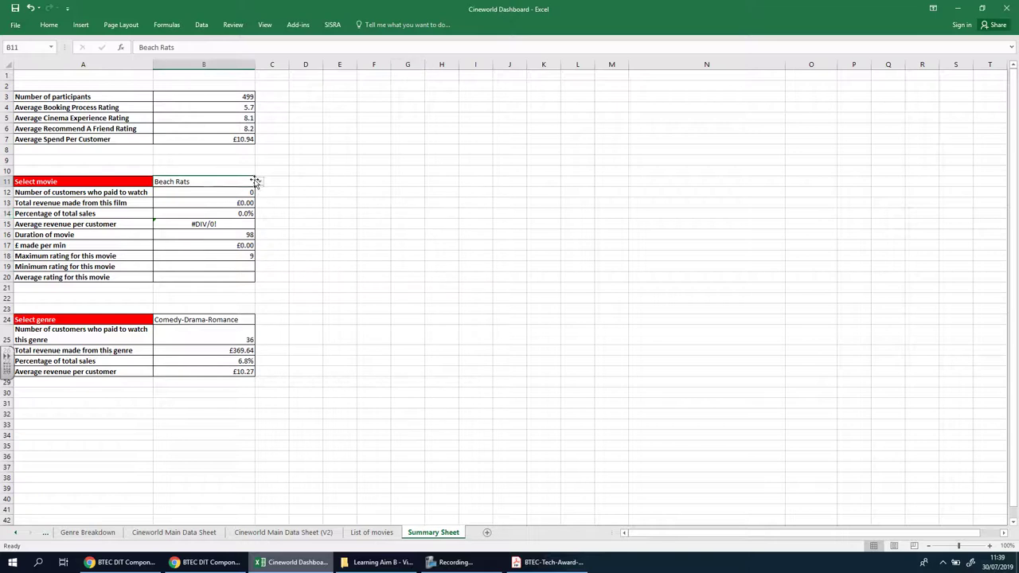
click(259, 182)
click(191, 202)
click(335, 233)
click(208, 193)
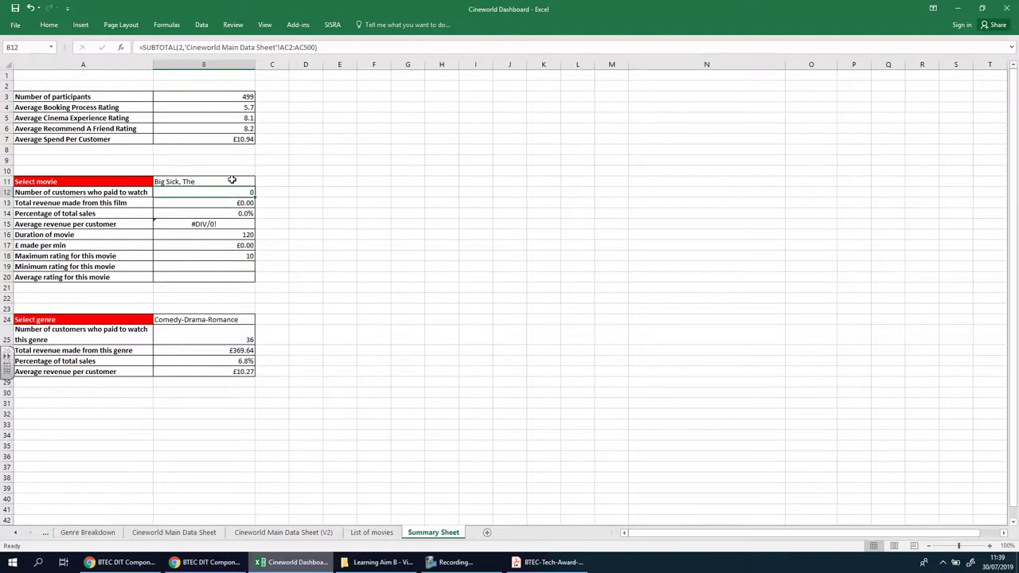
Step: Set the movie selector B11 back to Beach Rats and recheck the customer count in B12
click(246, 183)
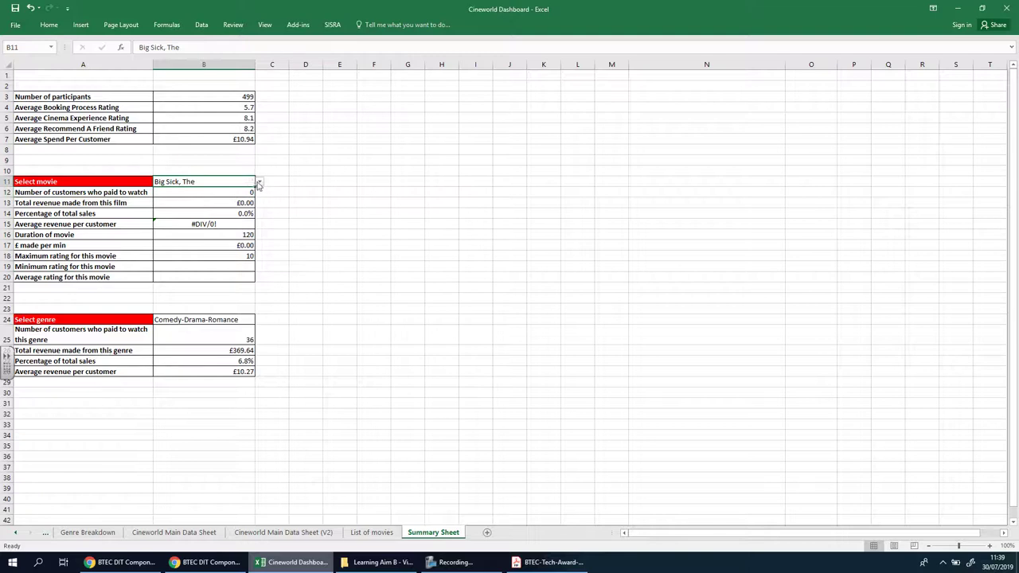
click(259, 182)
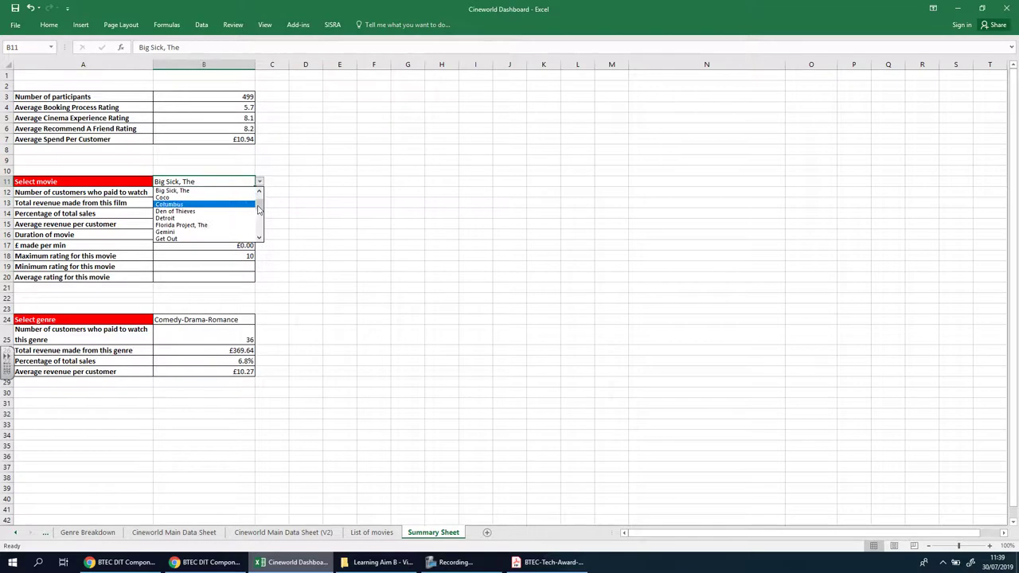
scroll(243, 200, up, 3)
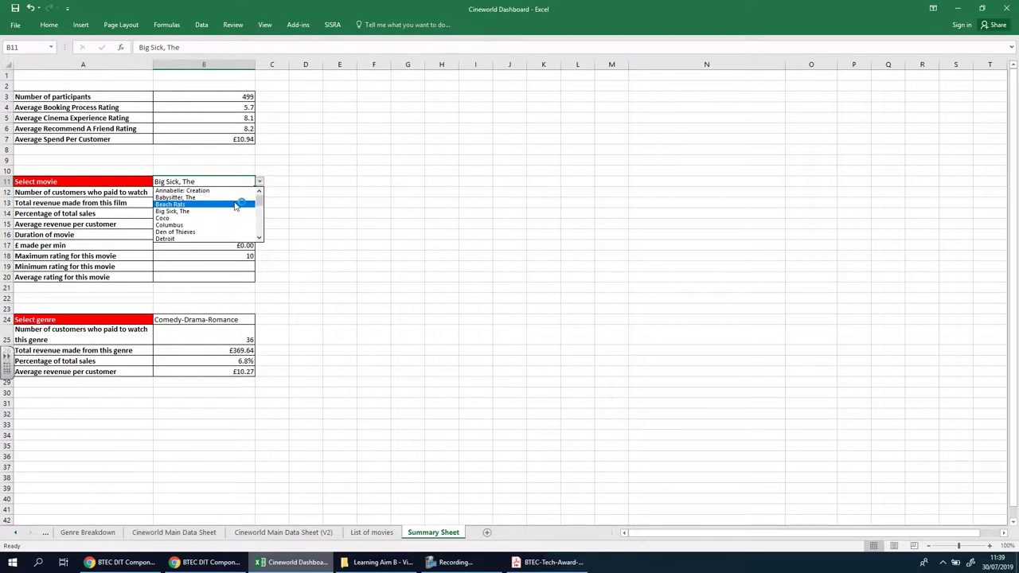
click(236, 201)
click(309, 216)
click(248, 193)
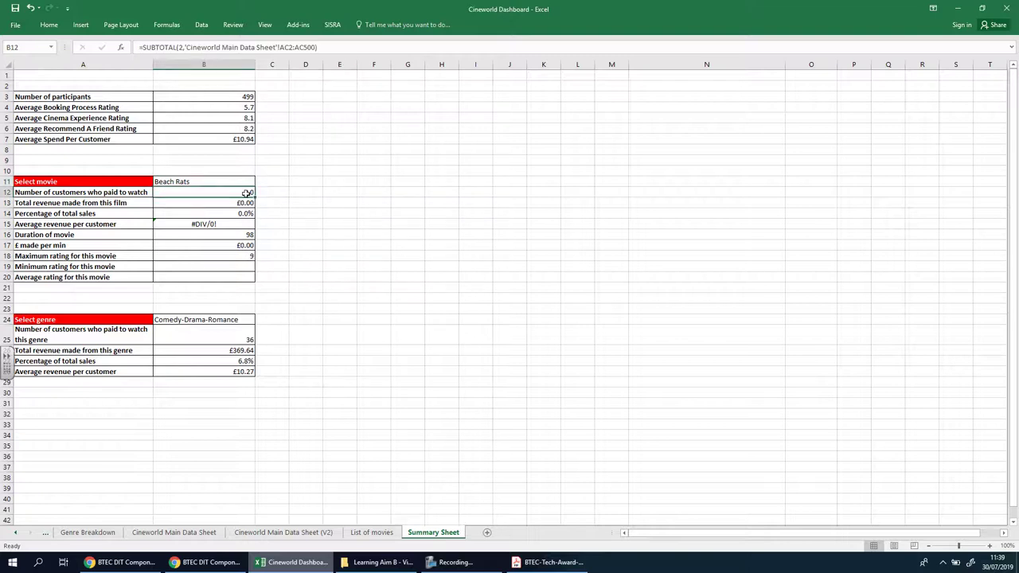
Step: Check the filtered Beach Rats records on the Cineworld Main Data Sheet and the Section 15 heading in the Google Docs document
click(219, 539)
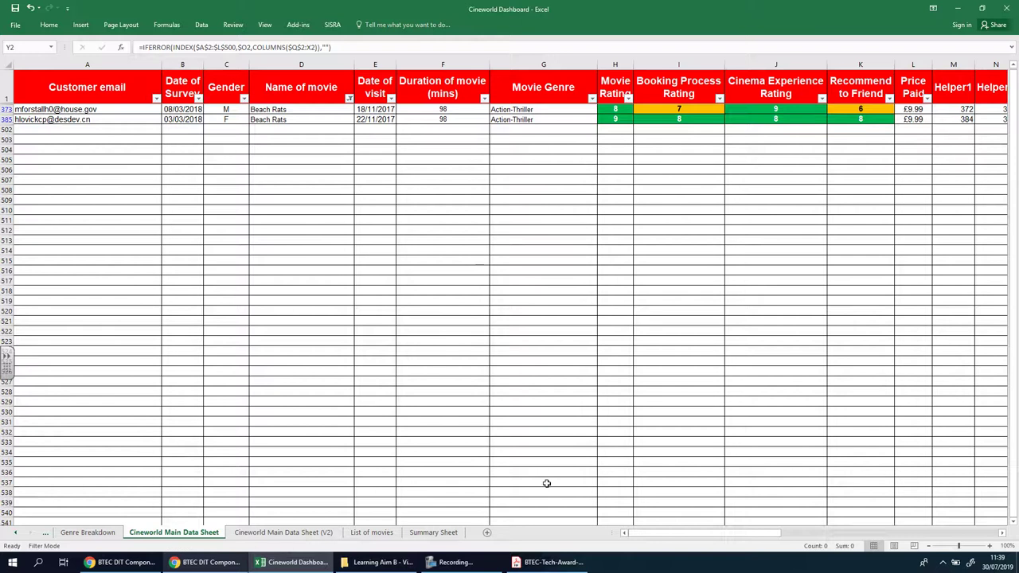
click(436, 533)
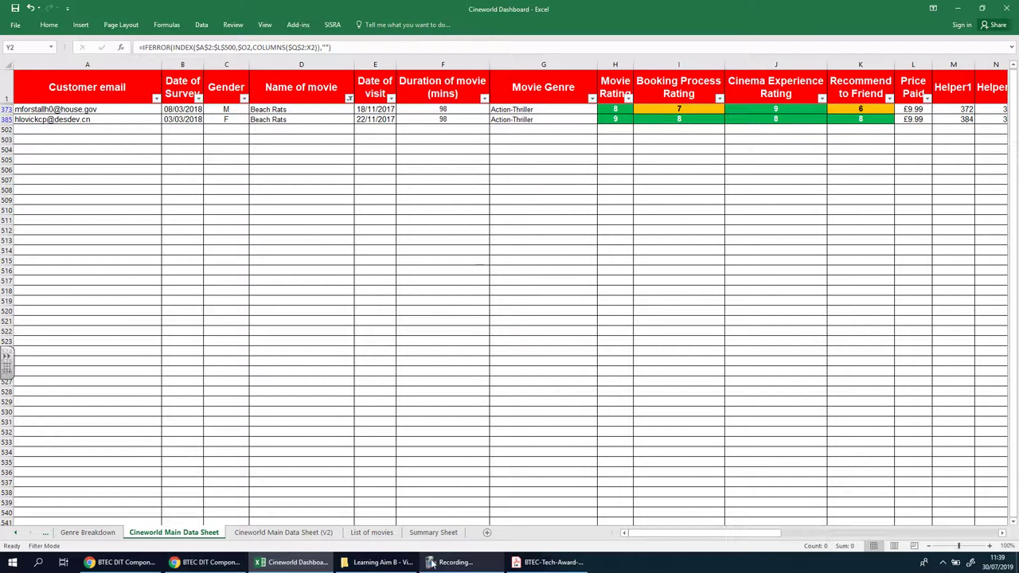
click(311, 565)
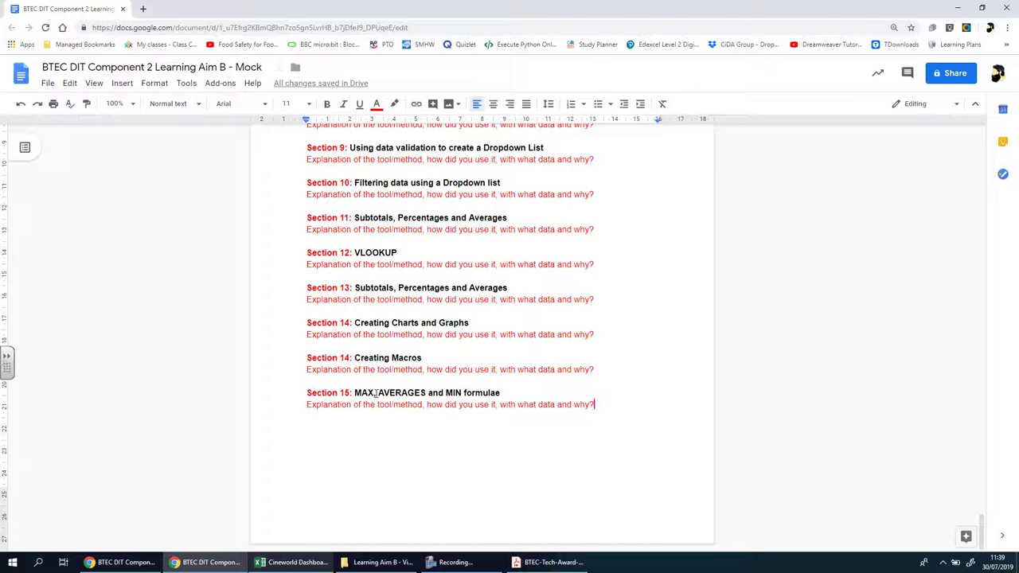
click(451, 565)
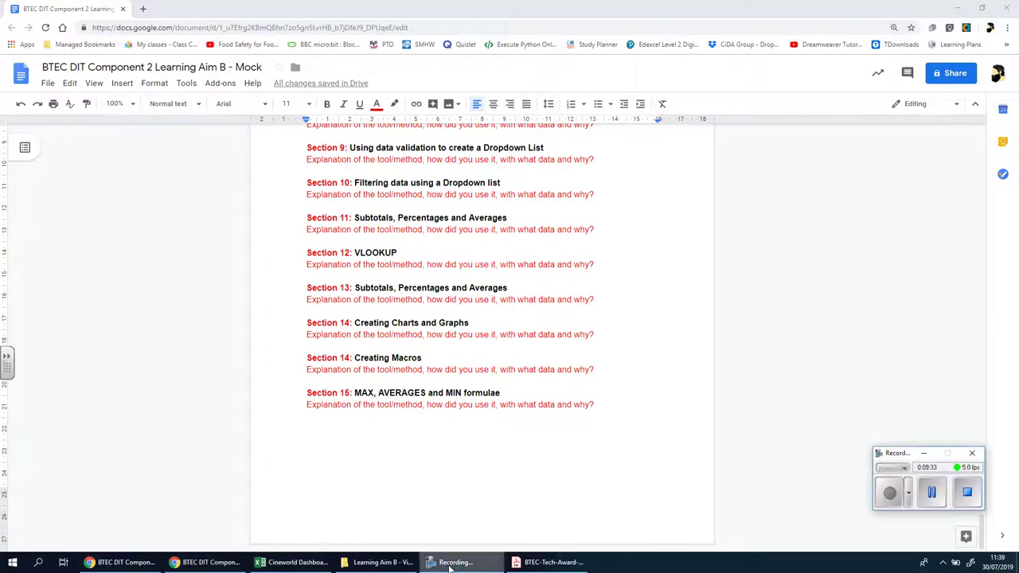
Step: Return to the Summary Sheet in the Excel workbook and set the movie selector B11 to I, Tonya
click(290, 562)
click(433, 531)
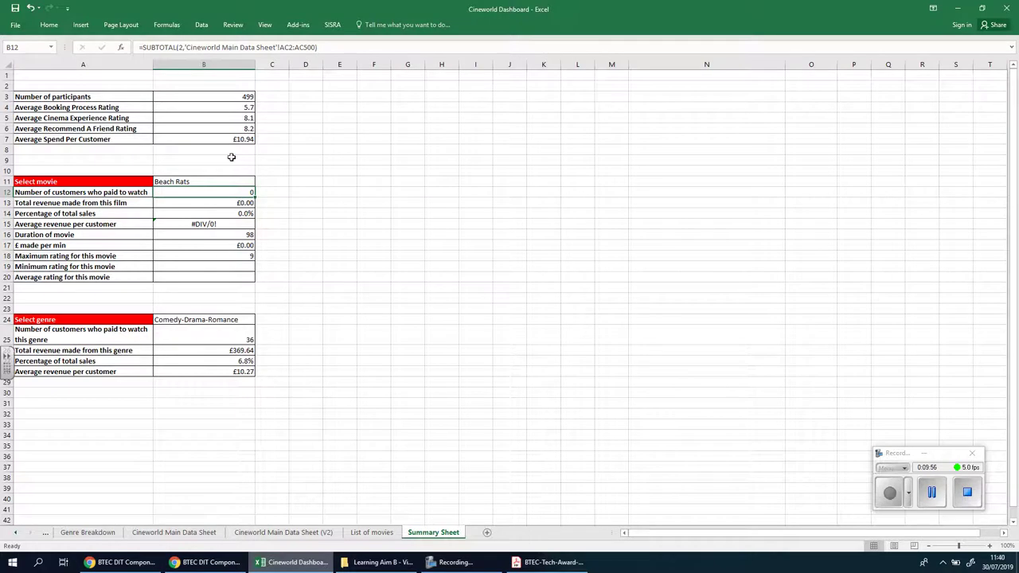
click(248, 181)
click(259, 182)
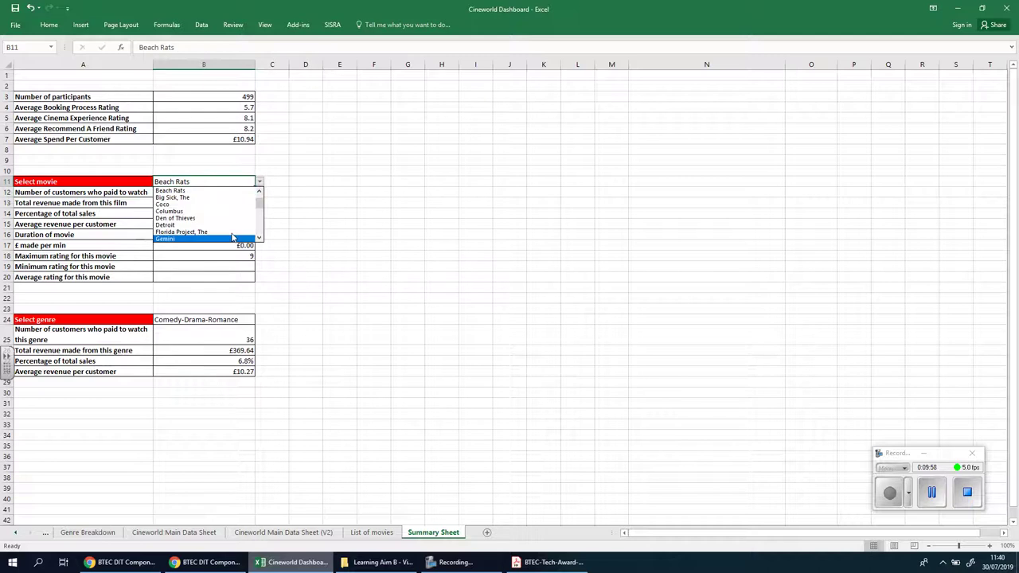
click(207, 224)
click(259, 183)
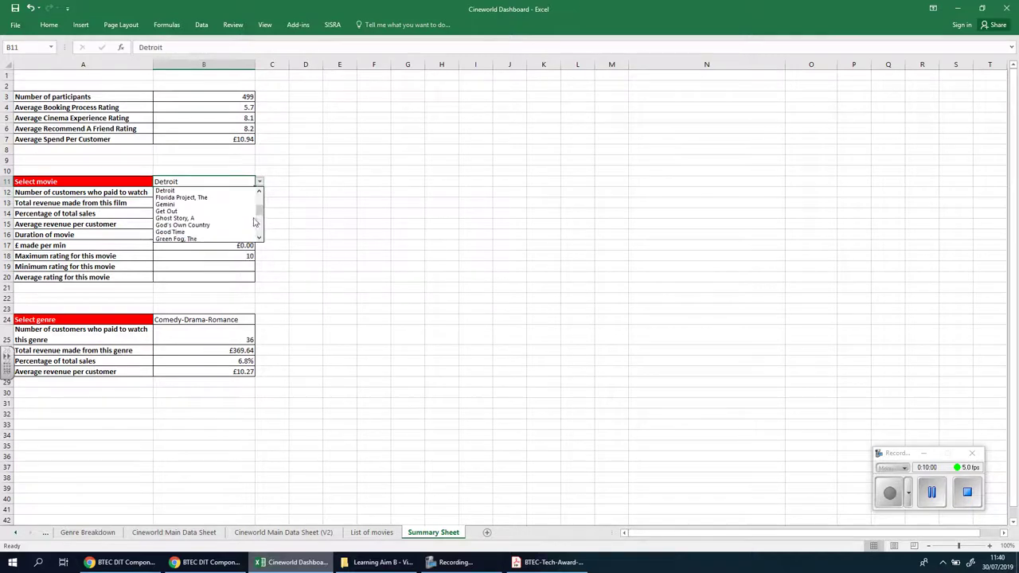
scroll(207, 223, down, 2)
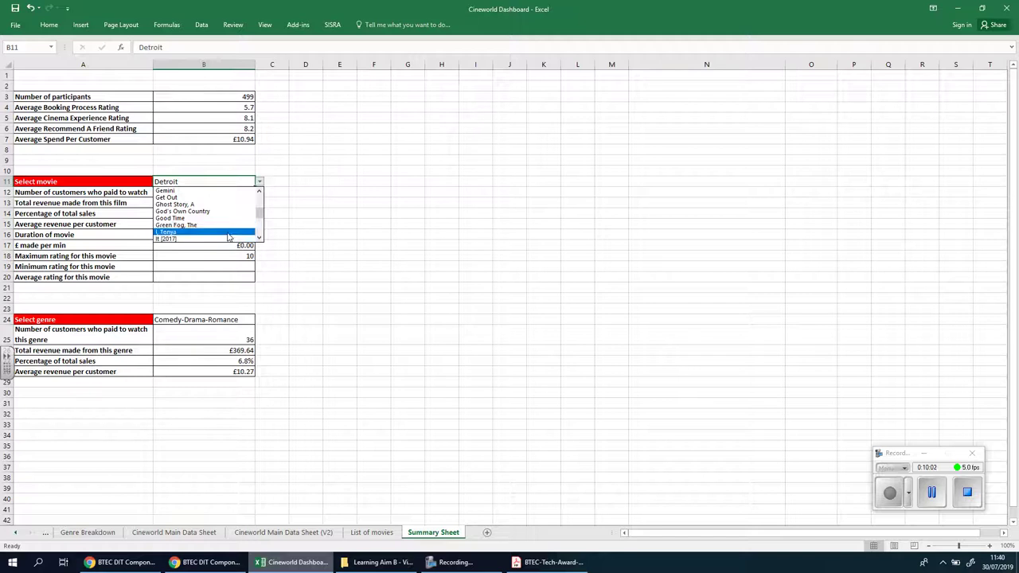
click(199, 231)
click(430, 244)
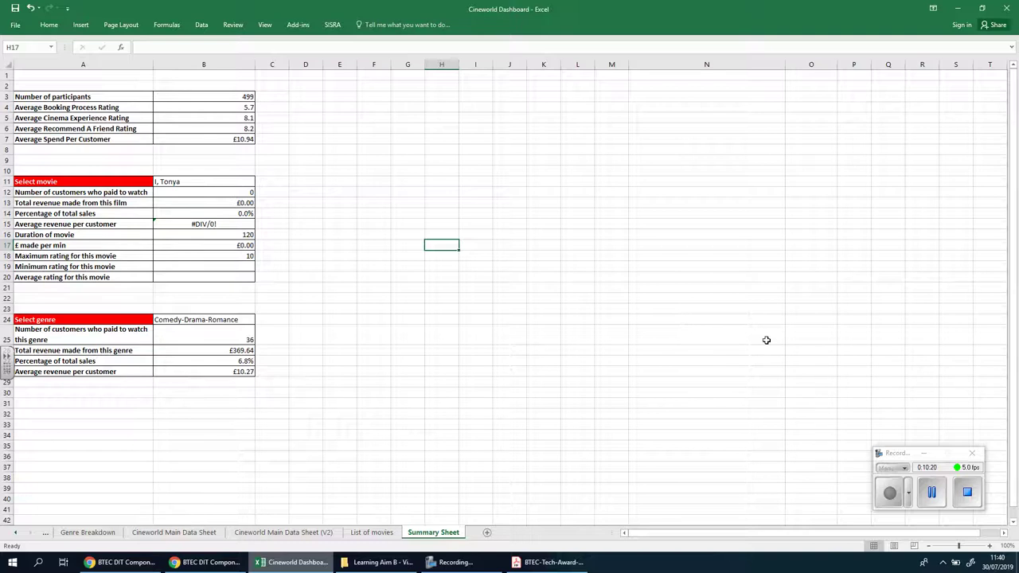
click(930, 498)
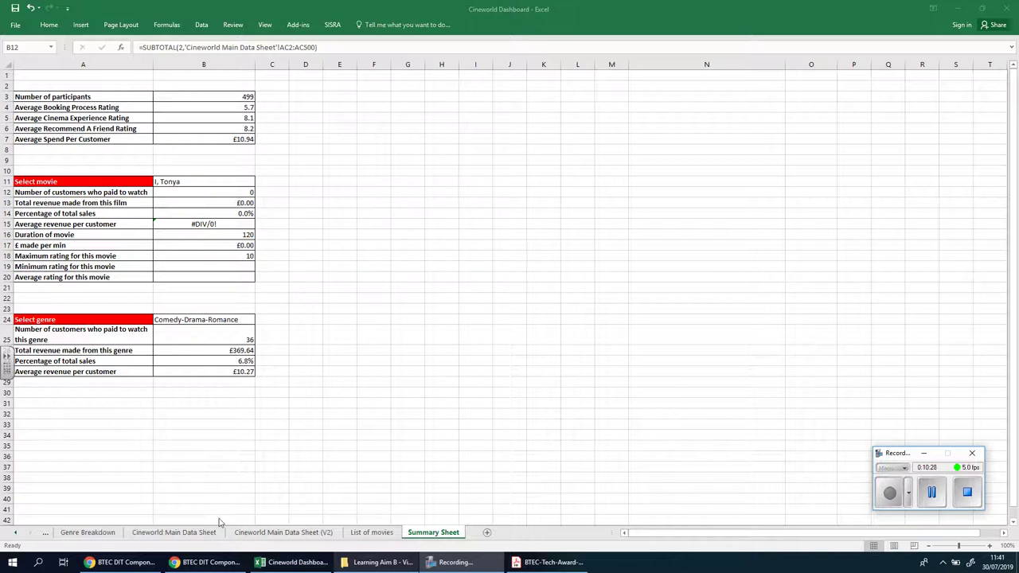
Step: Show all movies in the Name of movie filter on the Cineworld Main Data Sheet and recheck the Summary Sheet figures
click(191, 535)
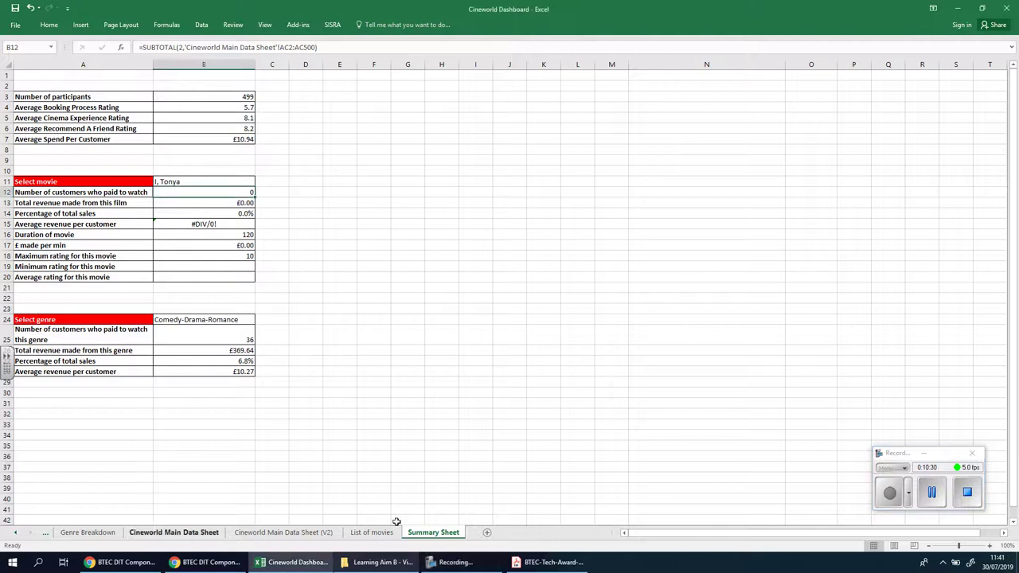
click(202, 533)
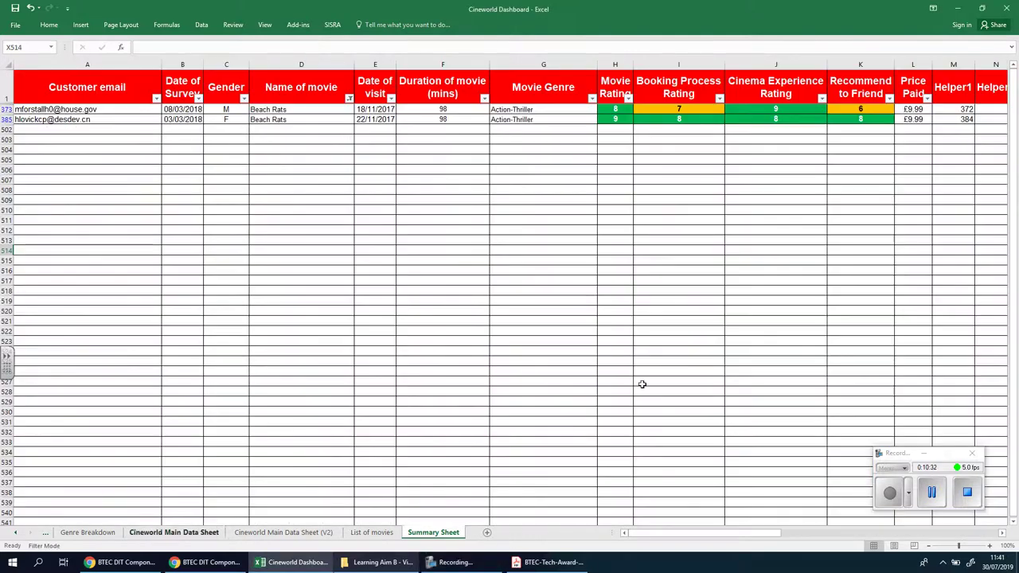
click(349, 99)
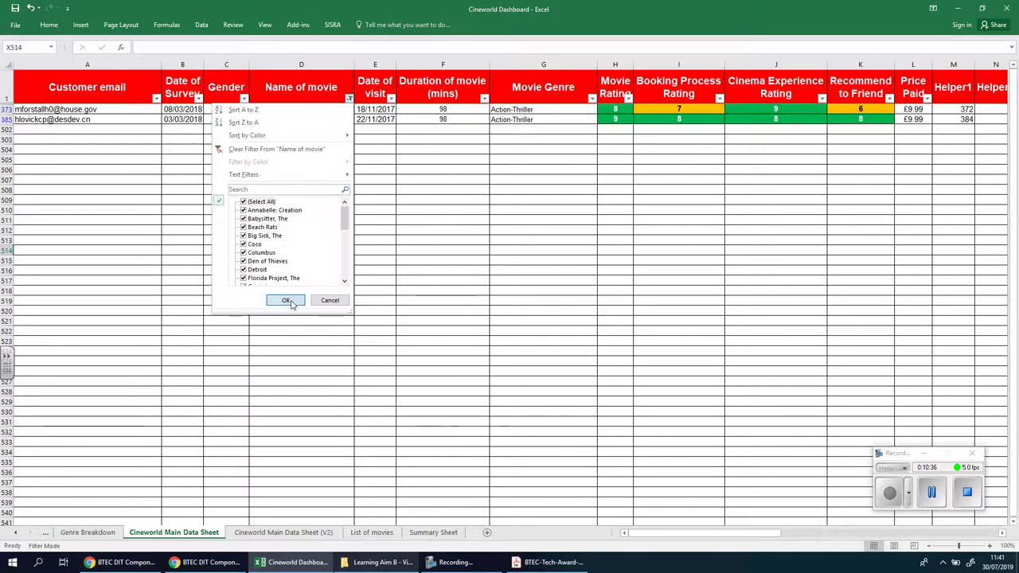
click(285, 300)
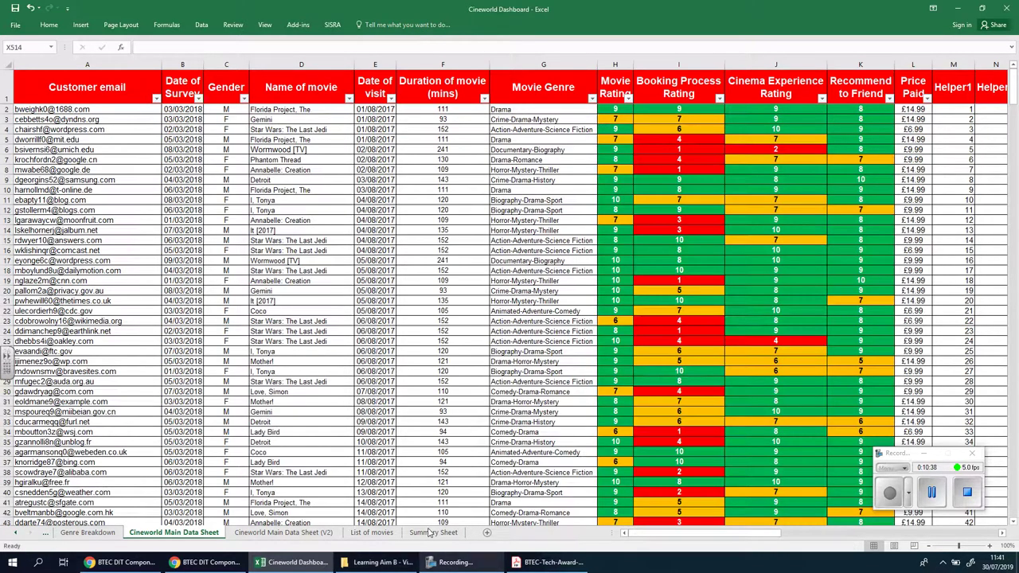
click(430, 533)
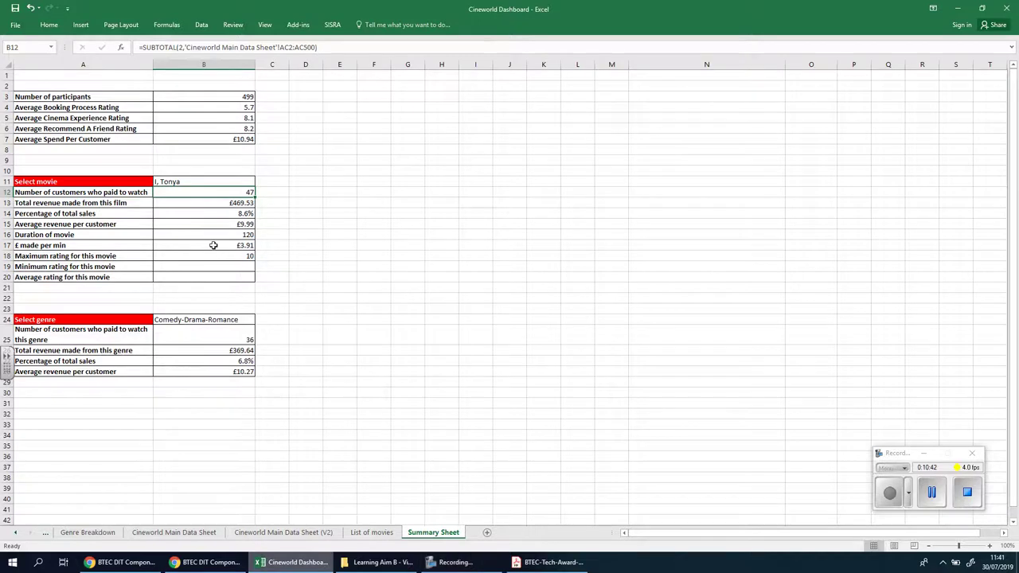
Step: Filter Name of movie on the Cineworld Main Data Sheet to Beach Rats only and check the effect on the Summary Sheet
click(201, 532)
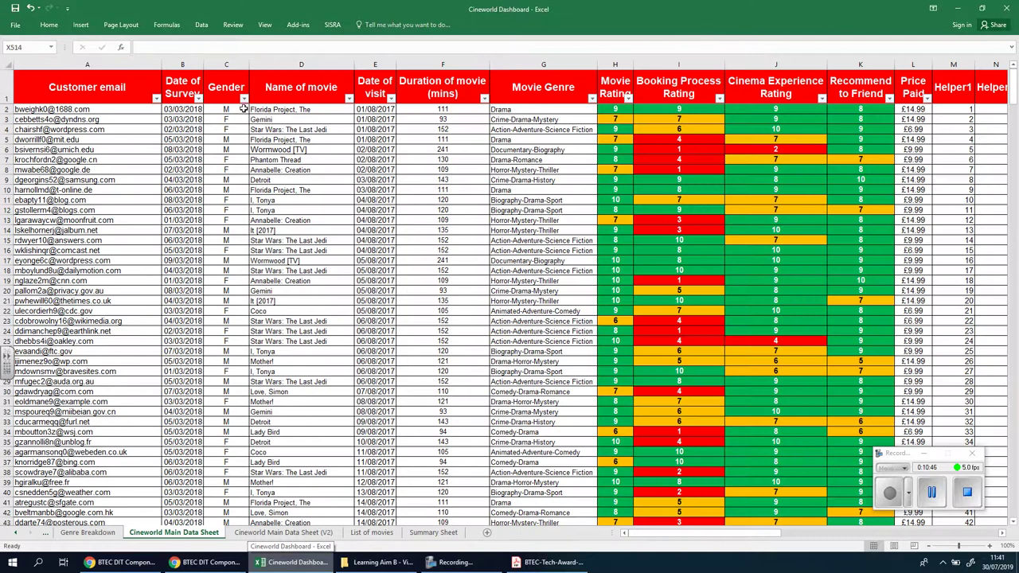
click(349, 98)
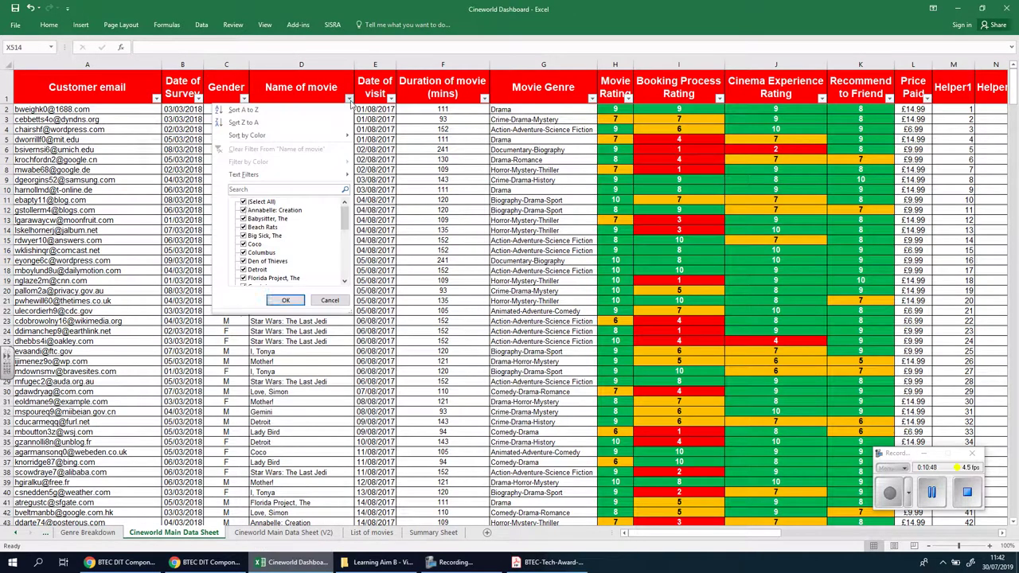
click(243, 201)
click(246, 228)
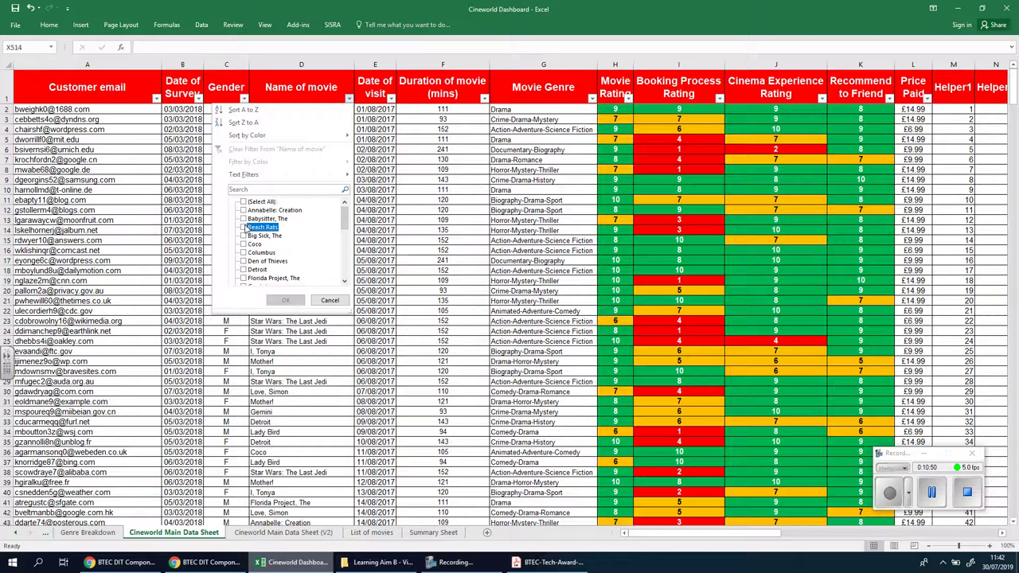
click(283, 300)
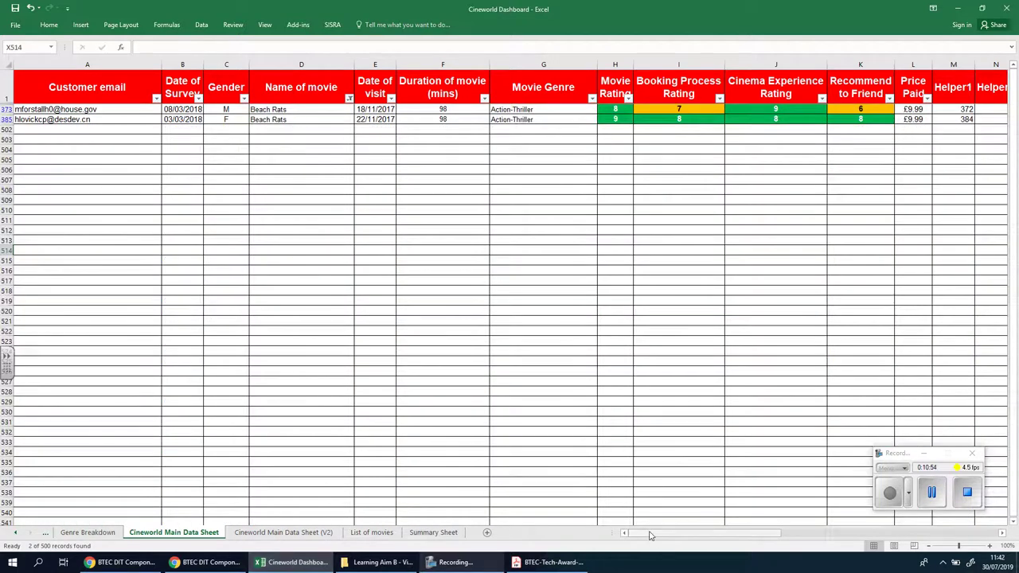
drag(651, 537, 605, 537)
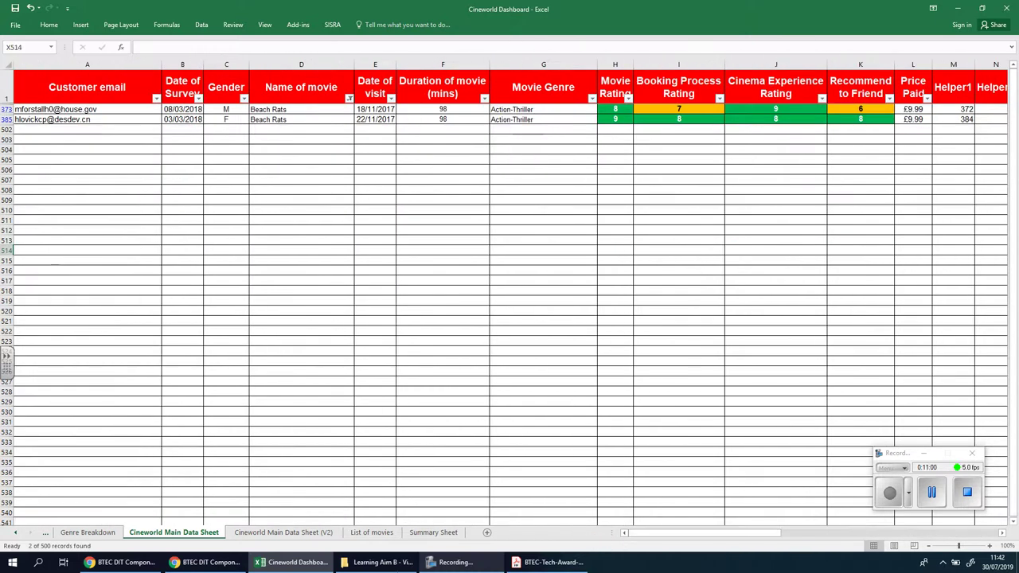
click(433, 532)
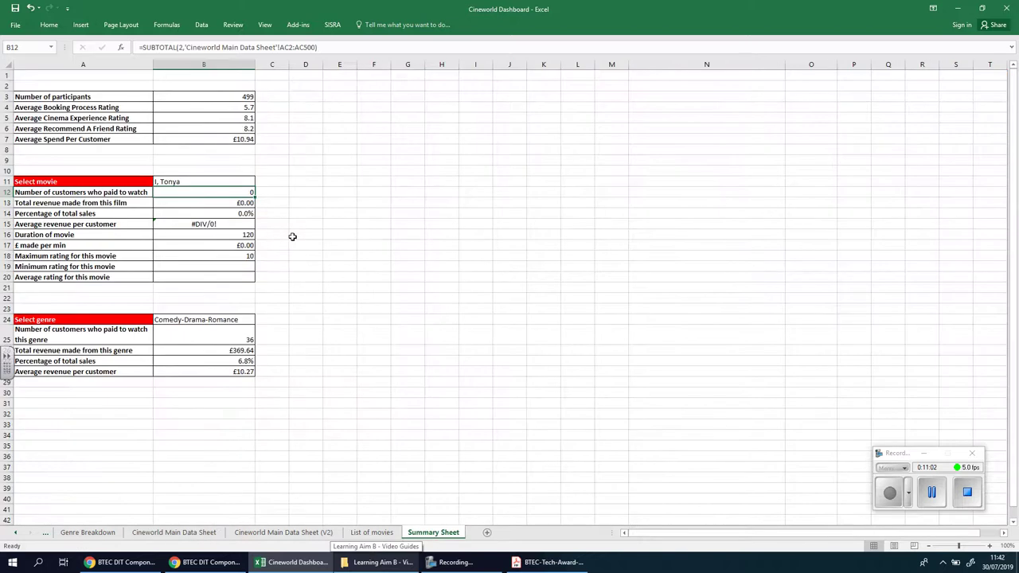
Step: Remove the Beach Rats filter by reselecting all movies on the Cineworld Main Data Sheet and return to the Summary Sheet
click(173, 531)
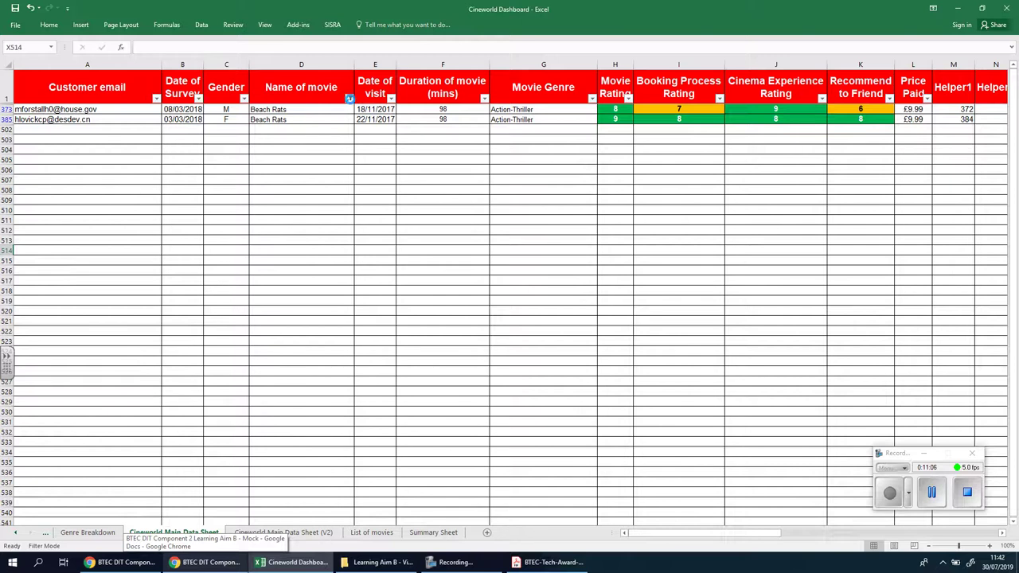
click(348, 98)
click(243, 202)
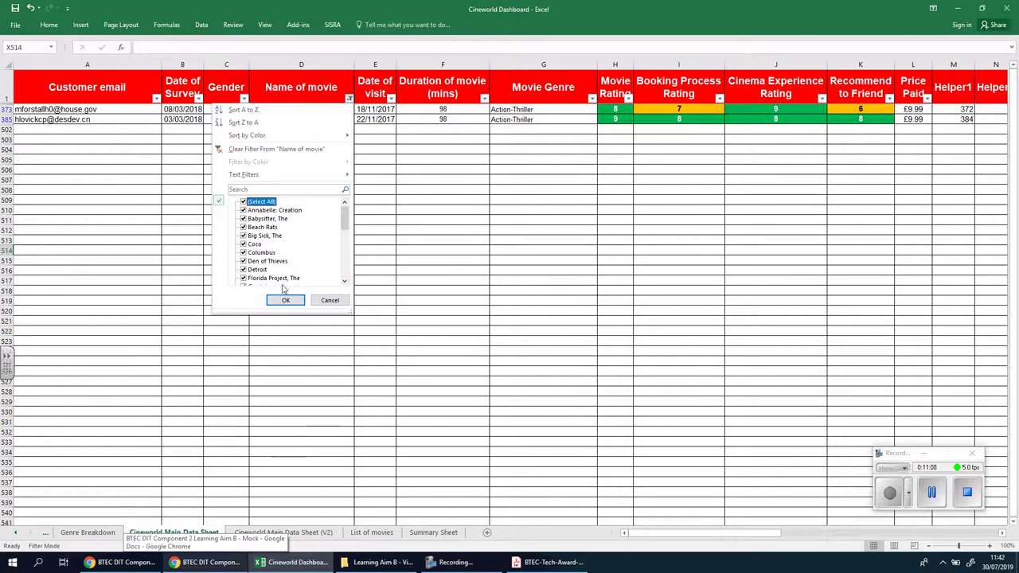
click(282, 301)
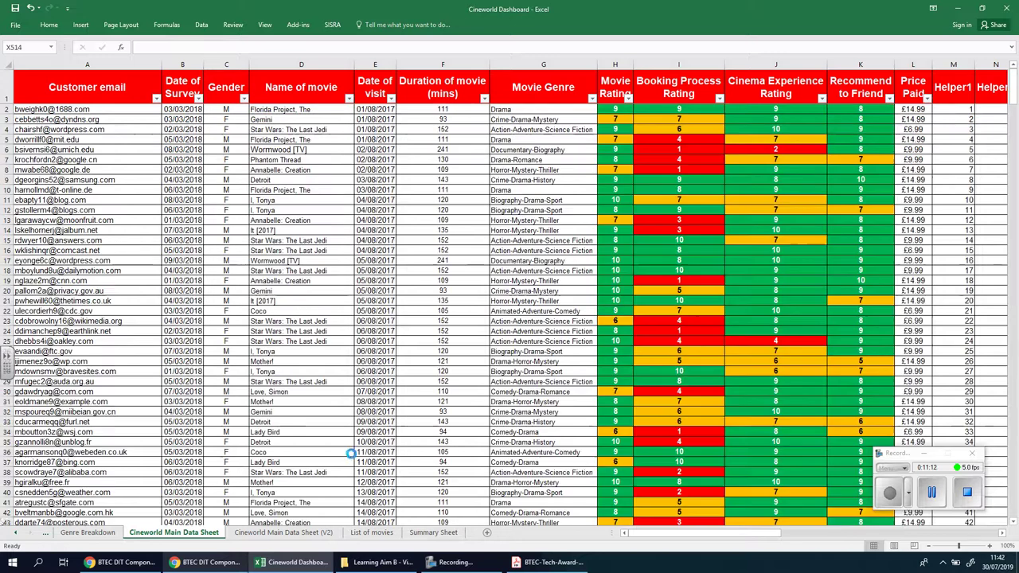
click(433, 532)
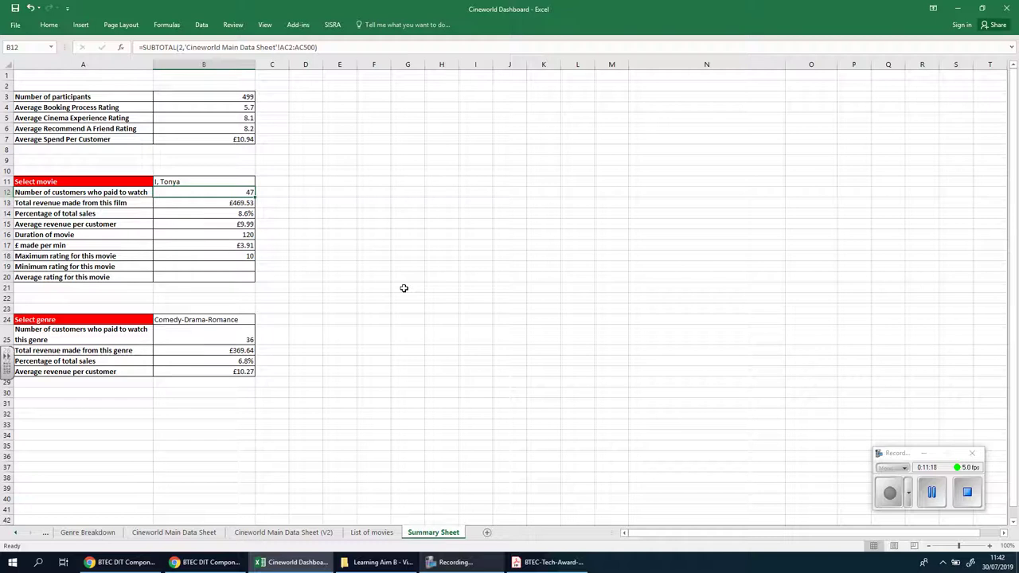
Step: Look over the Cineworld Main Data Sheet (V2) and return to the maximum rating row on the Summary Sheet
click(285, 532)
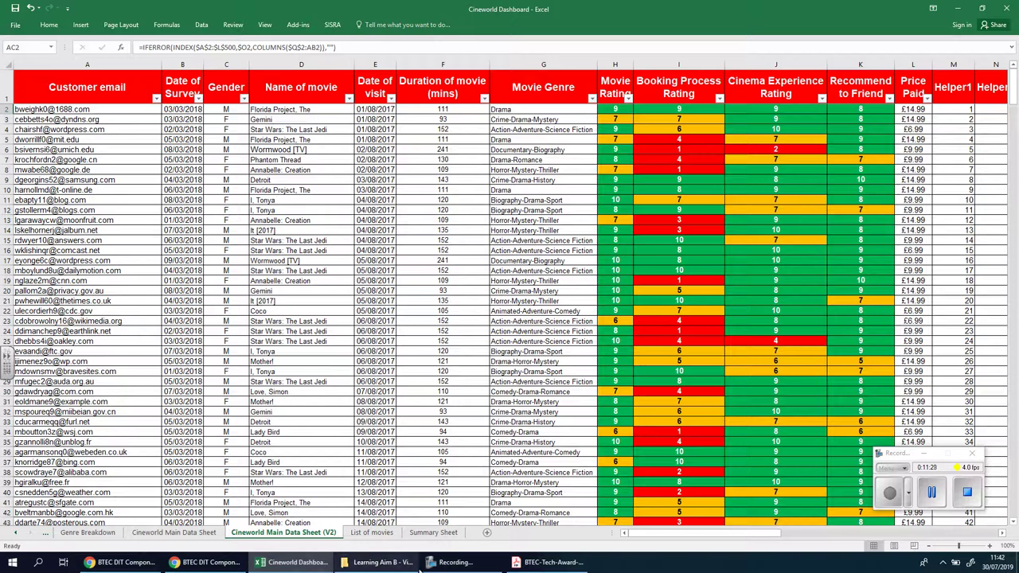
click(432, 533)
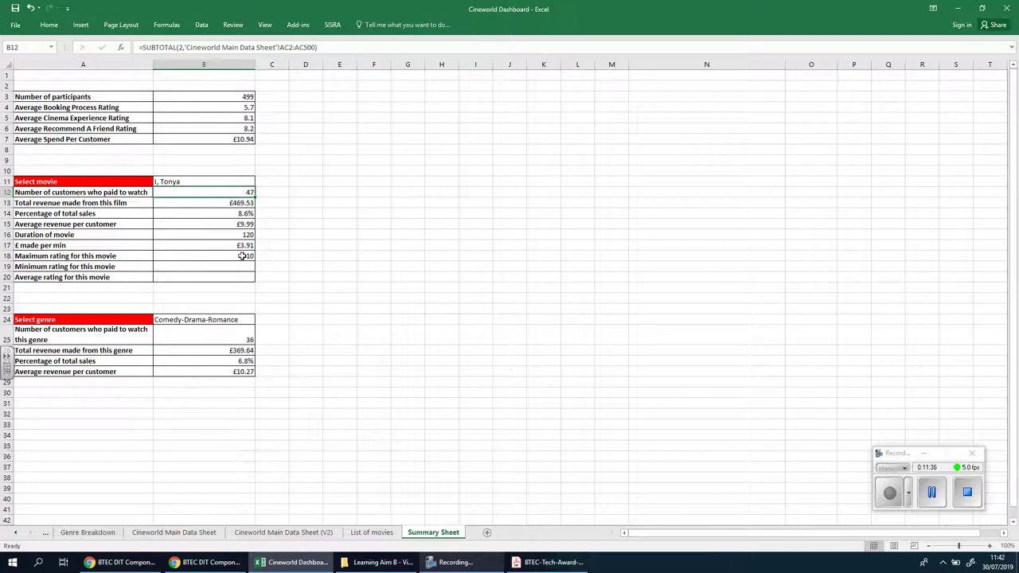
right_click(148, 256)
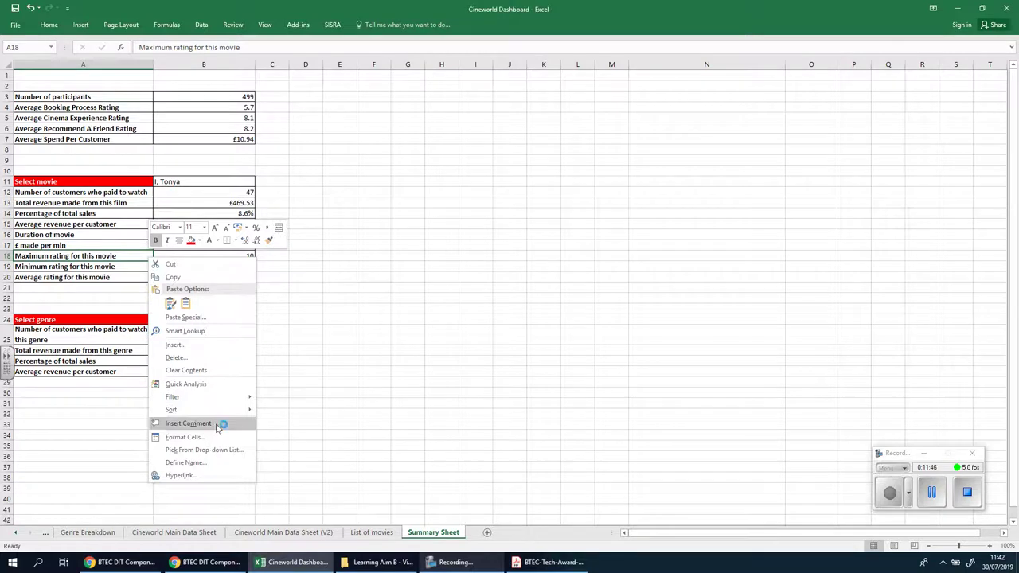
key(Escape)
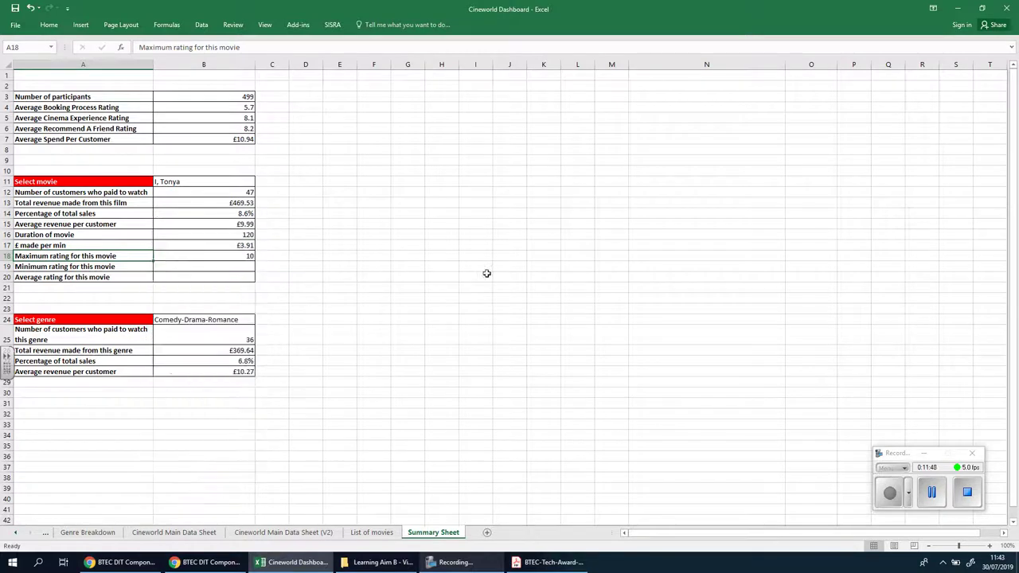
Step: Insert the MIN function in B19, the minimum rating for this movie, and start choosing its Number1 range
click(190, 264)
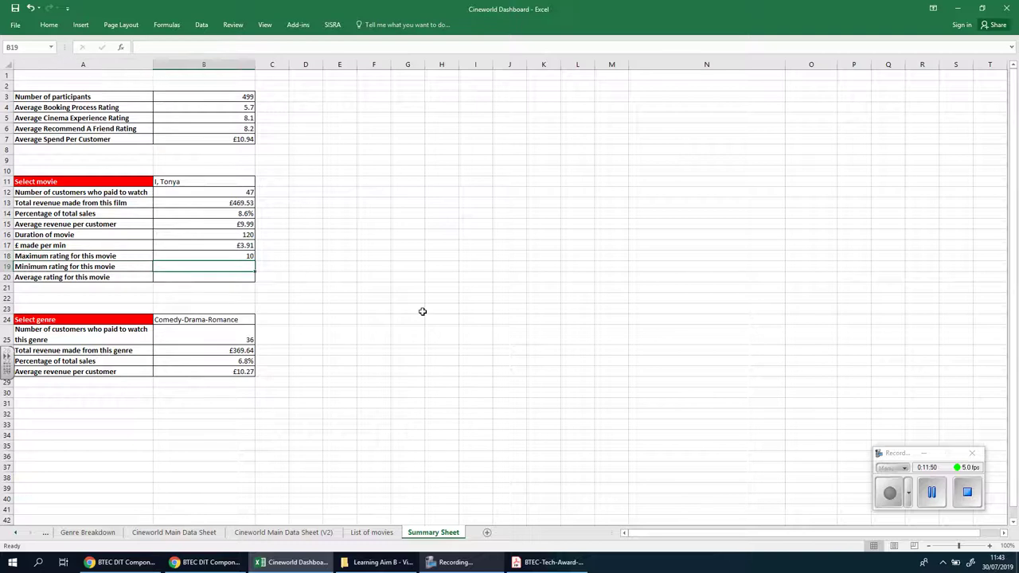
click(124, 49)
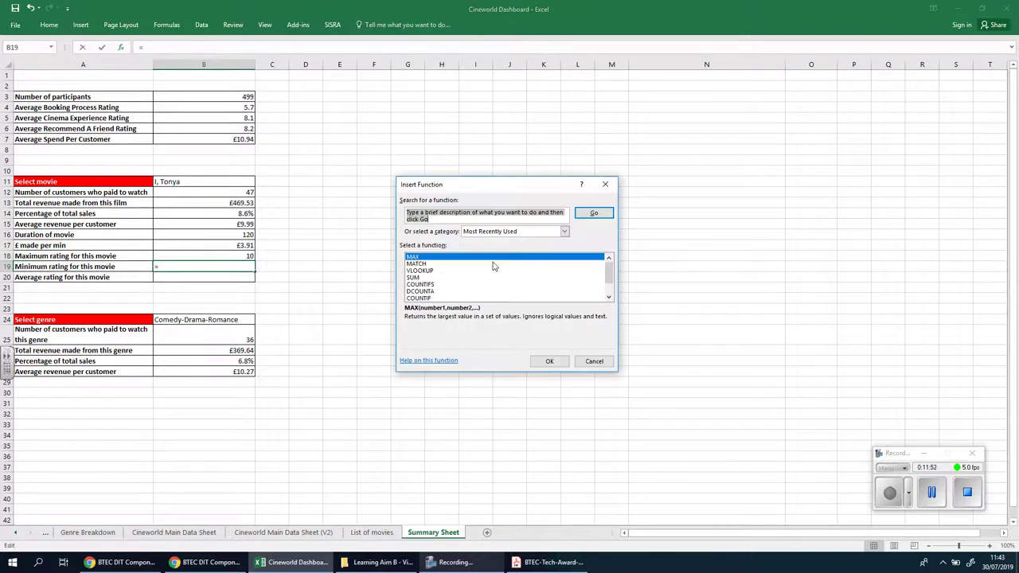
text(min)
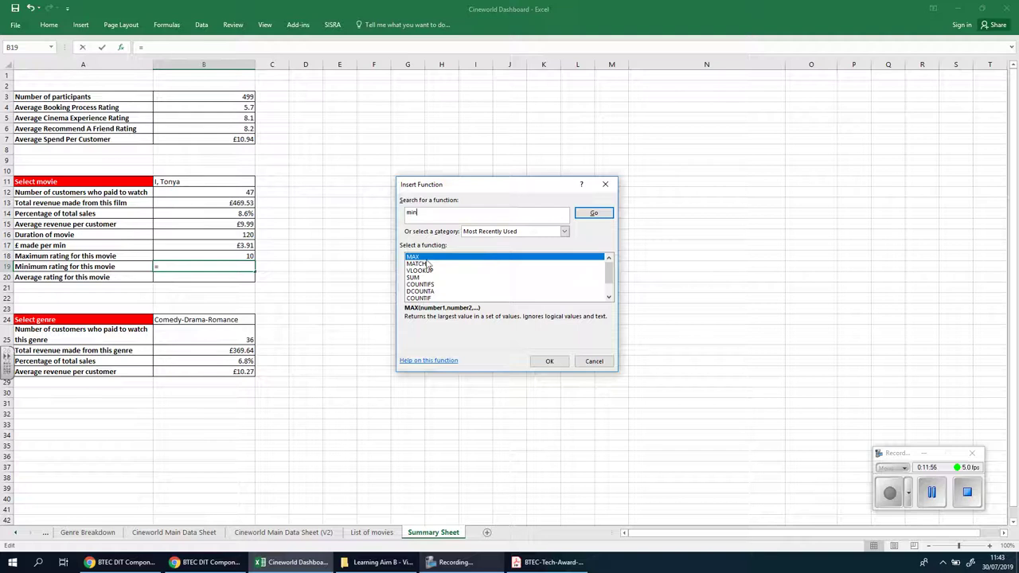
key(Return)
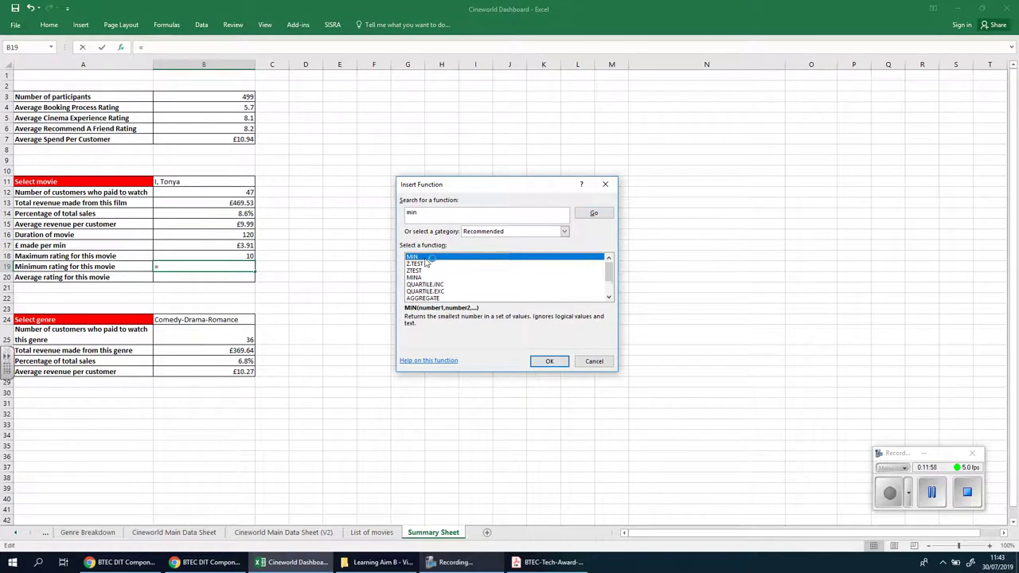
click(546, 361)
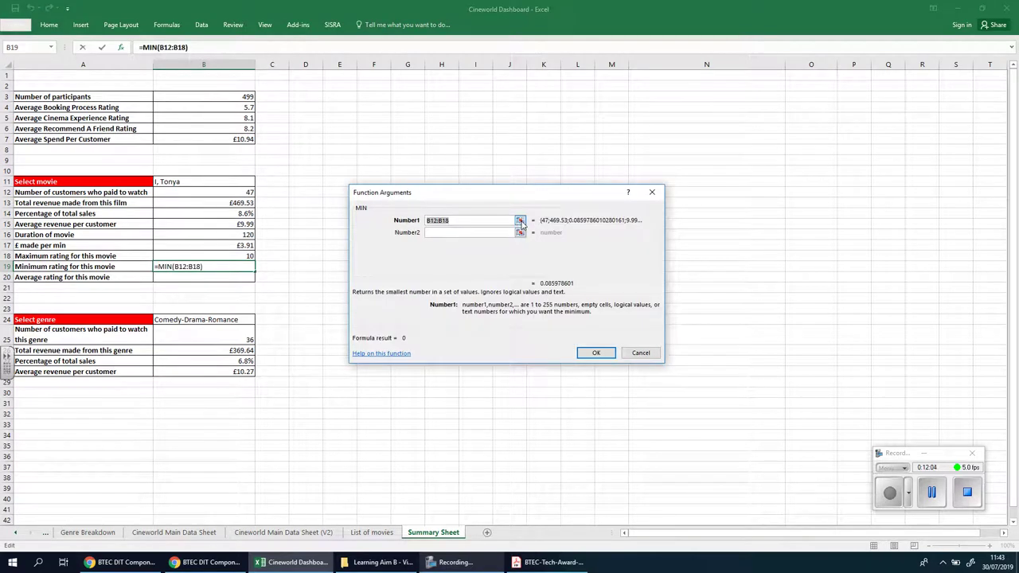
click(520, 220)
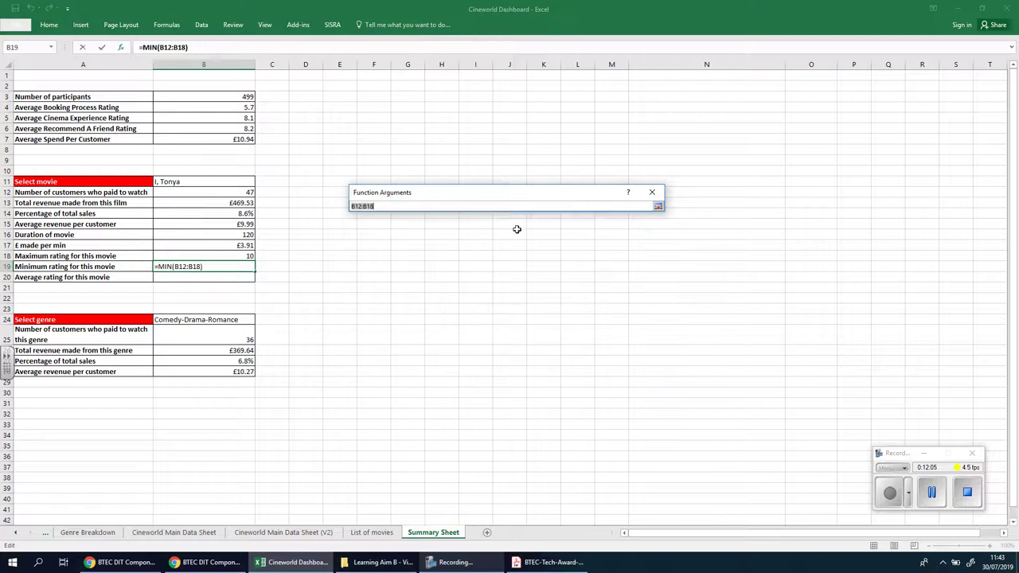
Step: Set the MIN function's Number1 to the Movie Rating range Y2:Y501 on the Cineworld Main Data Sheet and complete the formula
click(207, 533)
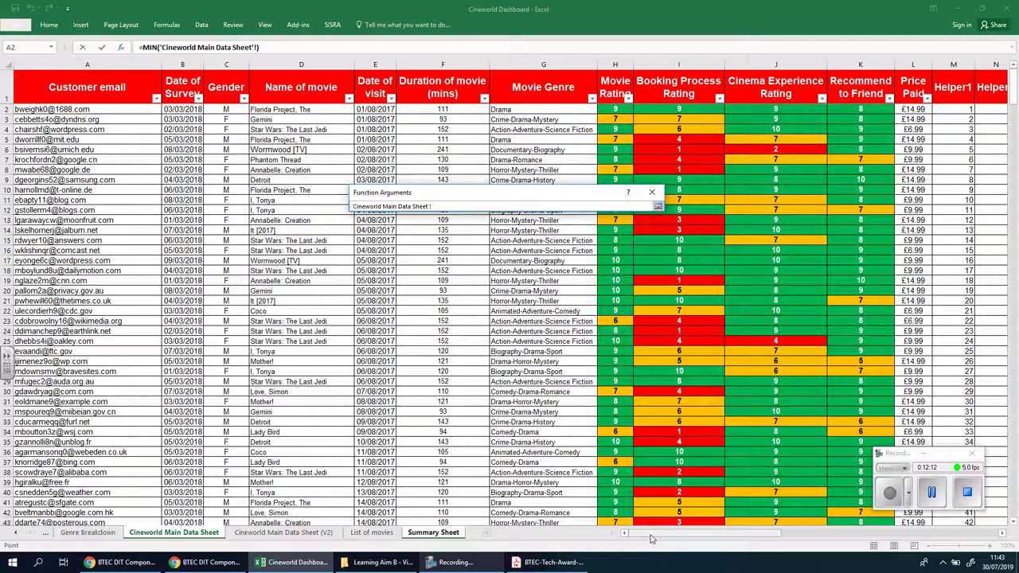
drag(650, 539, 879, 535)
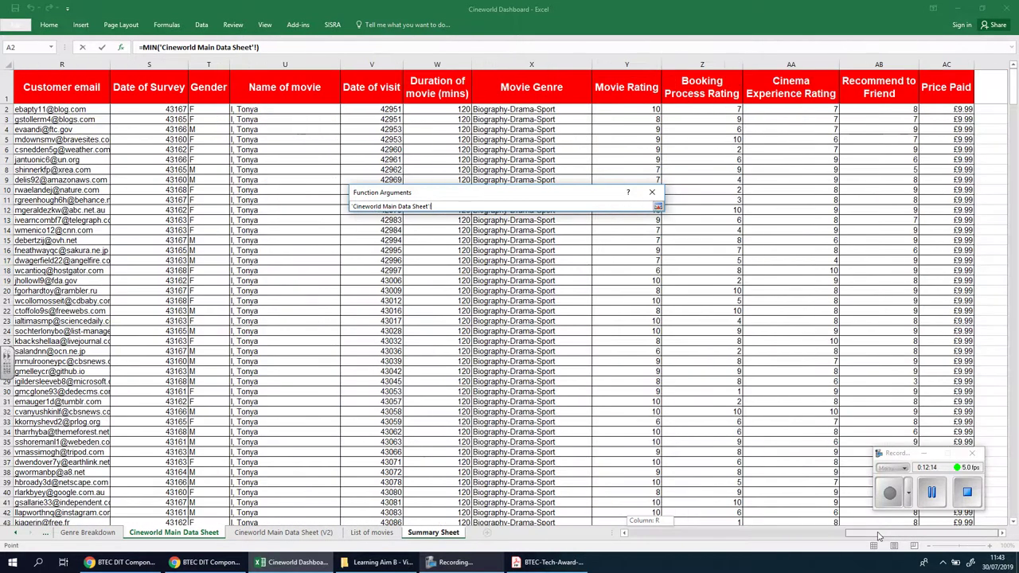
click(642, 109)
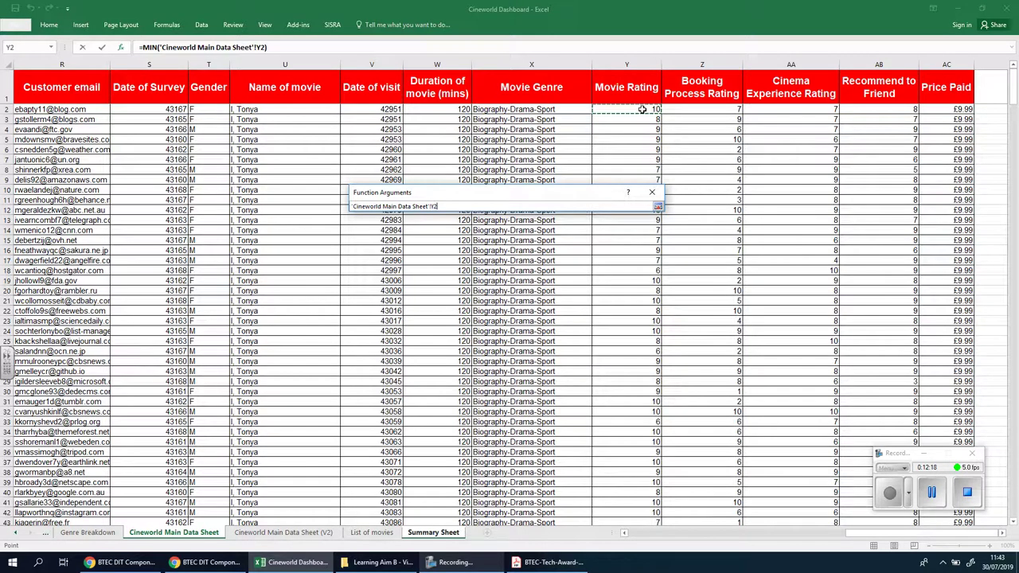
drag(641, 110, 627, 487)
drag(876, 532, 661, 531)
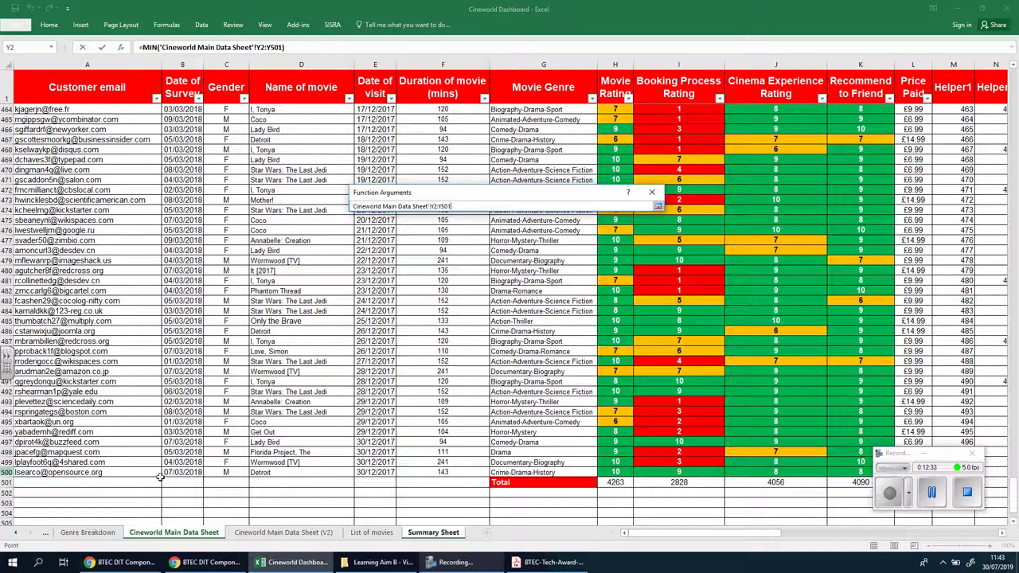
click(659, 207)
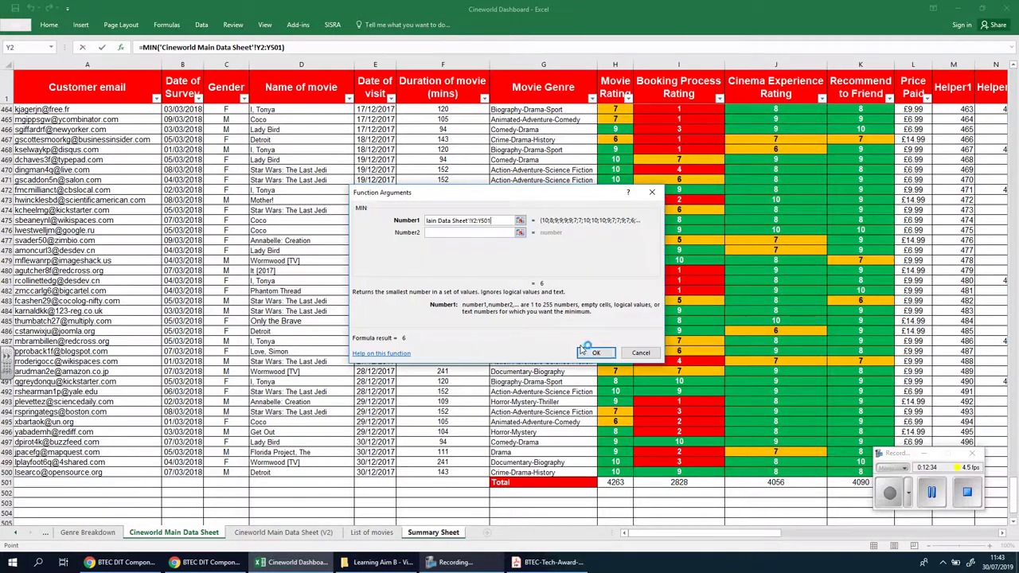
key(Return)
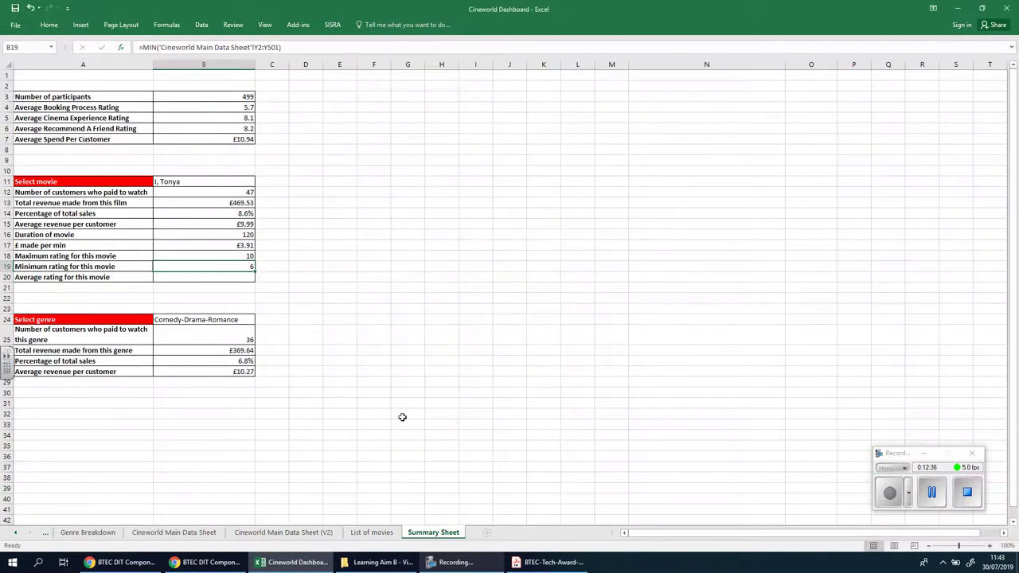
click(402, 415)
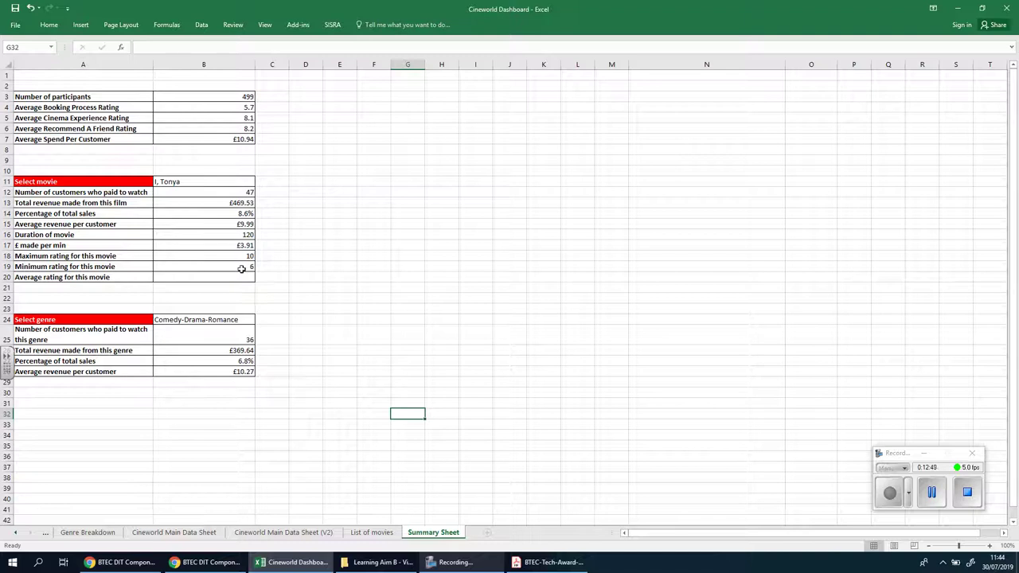
Step: Test the rating formulas by setting Select movie in B11 to Mudbound and to Twin Peaks: The Return [TV]
click(199, 266)
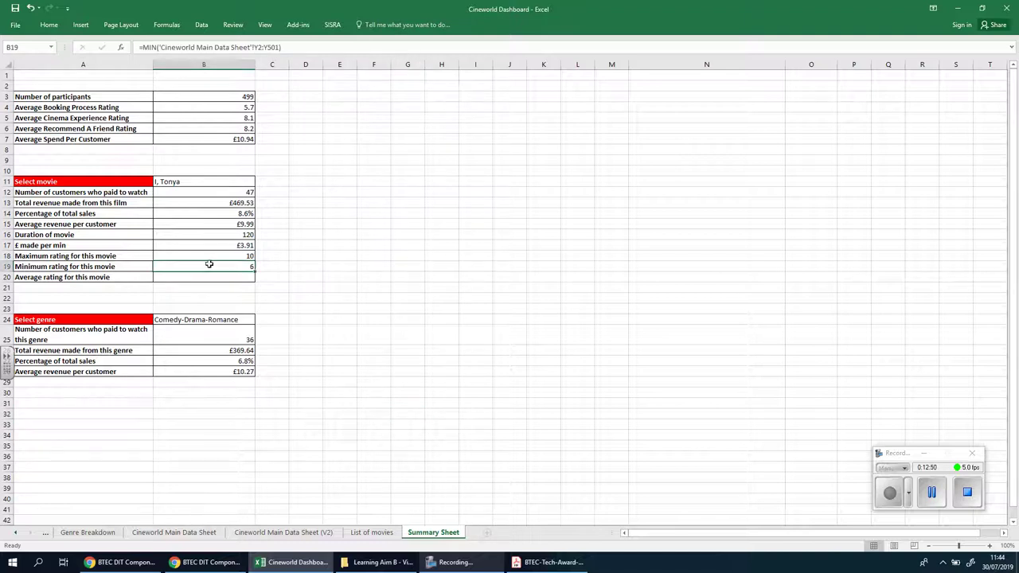
click(242, 182)
click(259, 182)
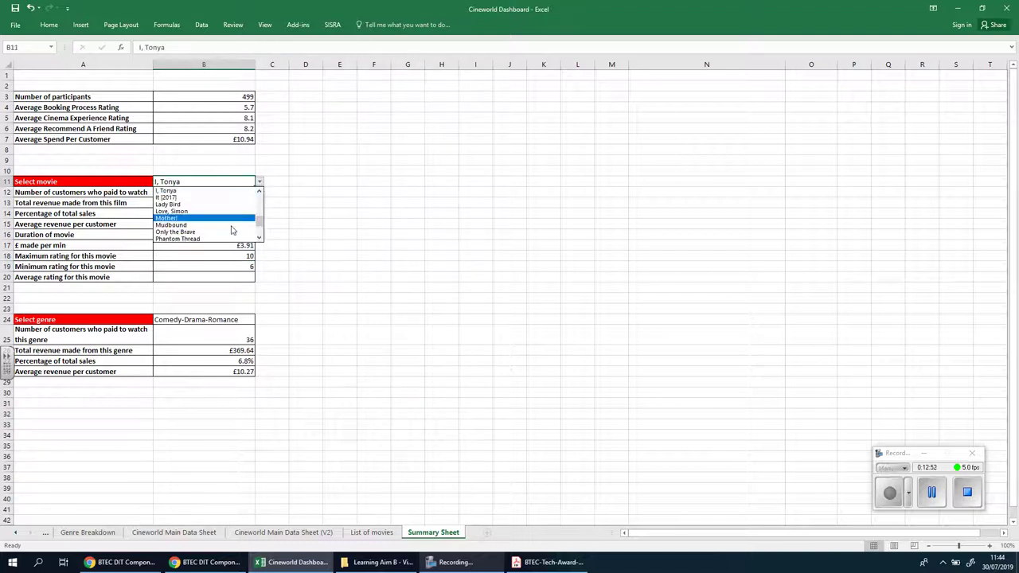
click(199, 226)
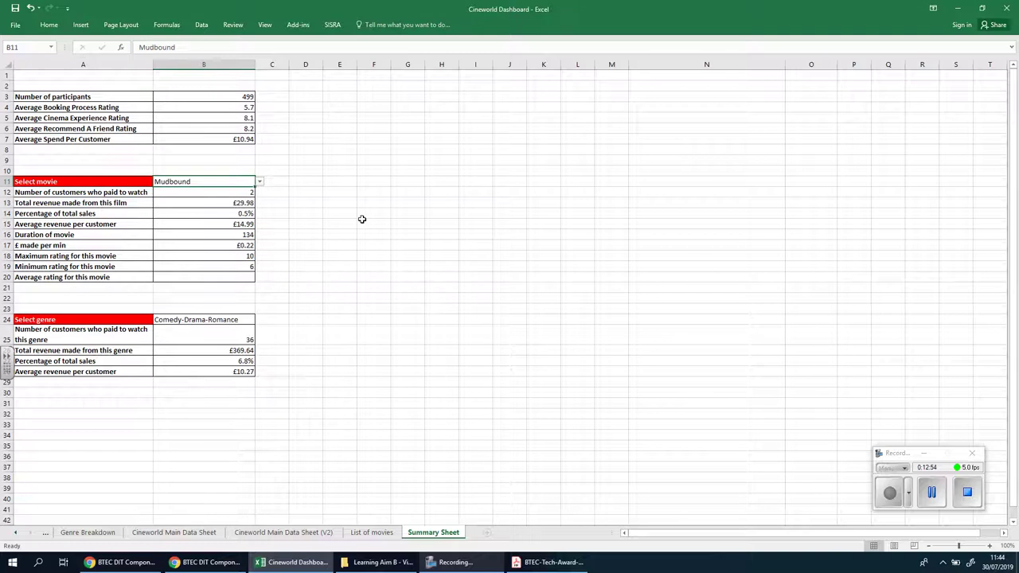
click(260, 183)
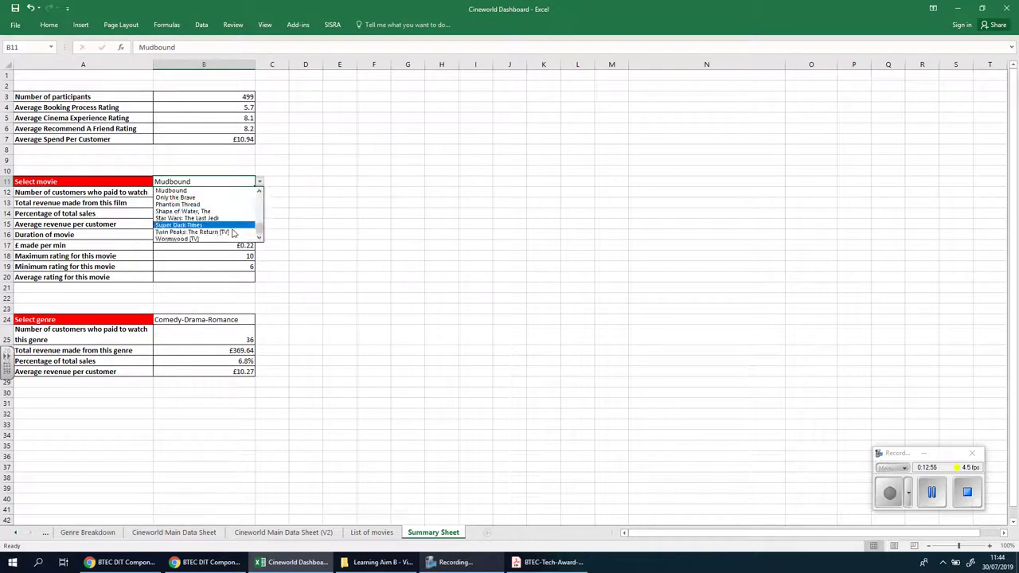
click(233, 232)
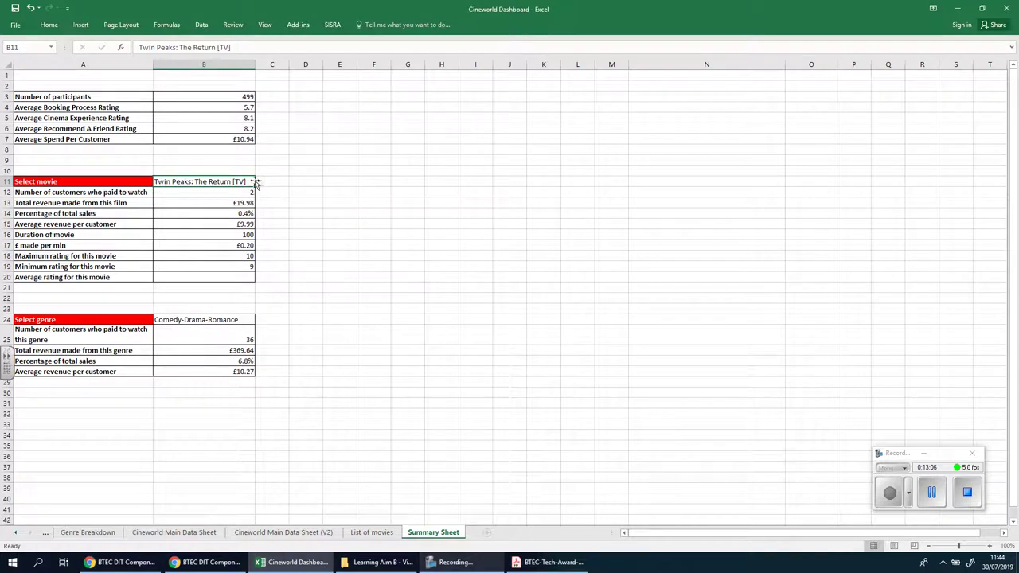
Step: Try Get Out and Ghost Story, A as the selected movie in B11, finishing with It [2017]
click(259, 181)
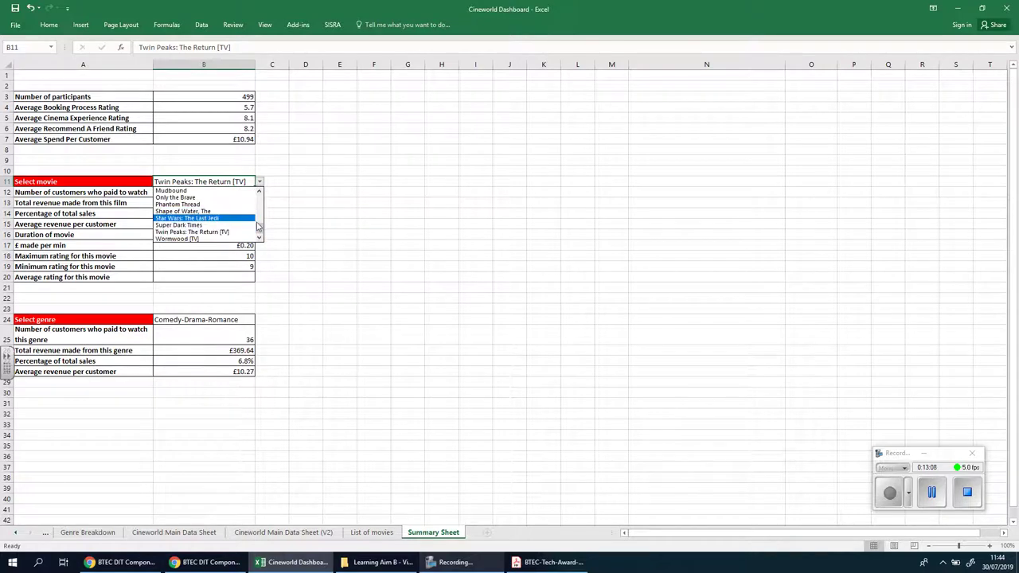
drag(259, 229, 260, 209)
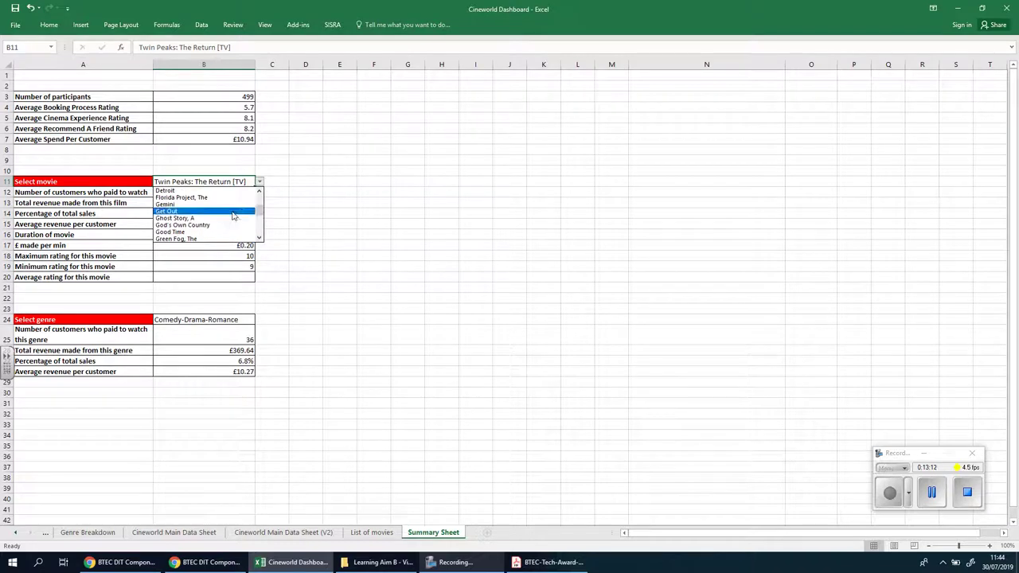
click(233, 211)
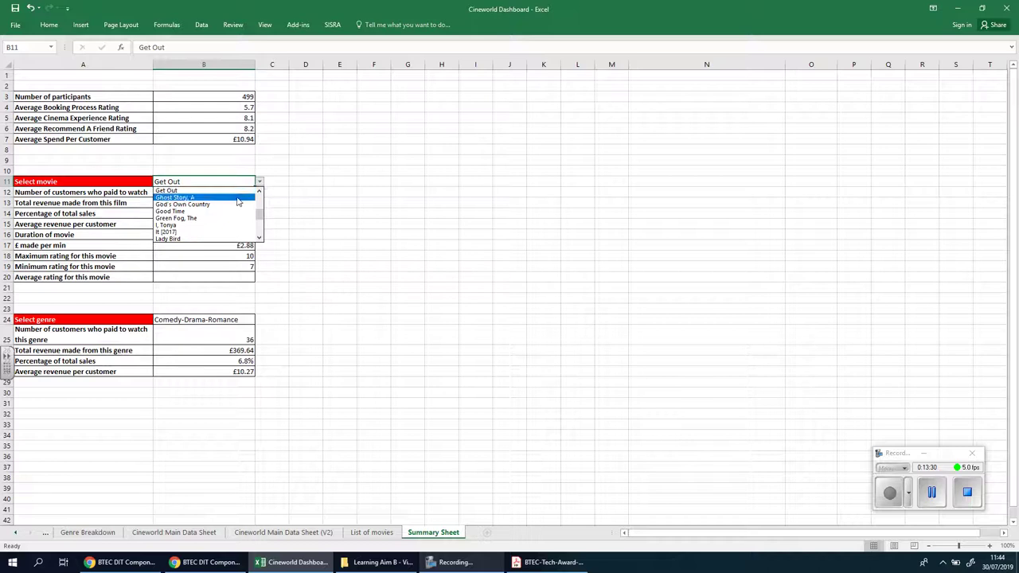
click(242, 197)
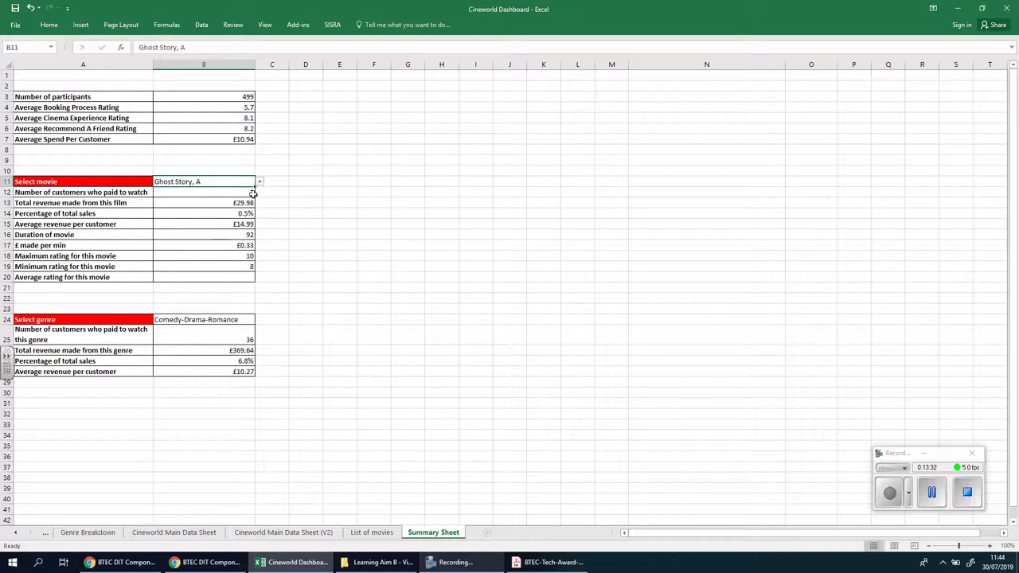
click(258, 182)
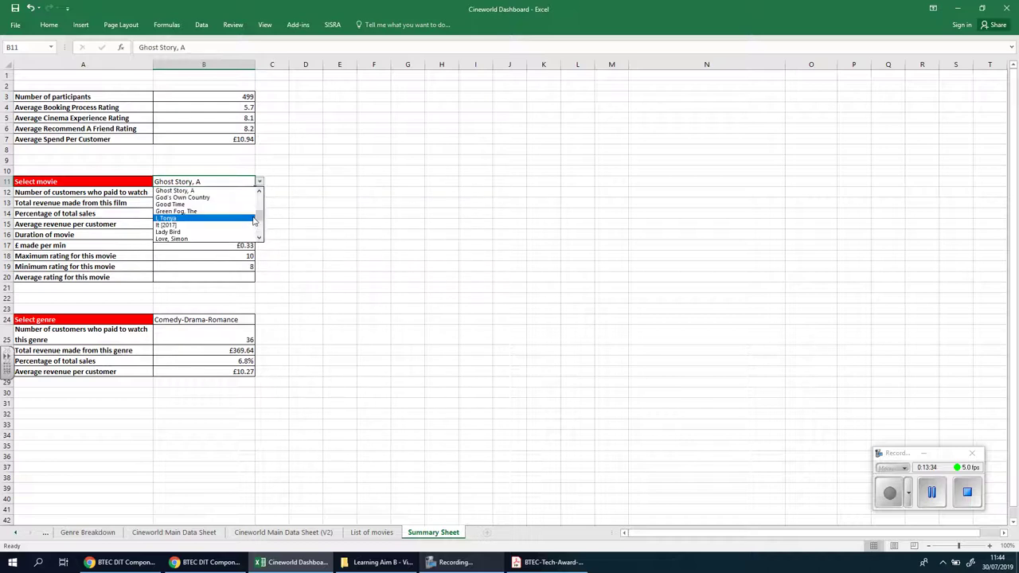
click(233, 226)
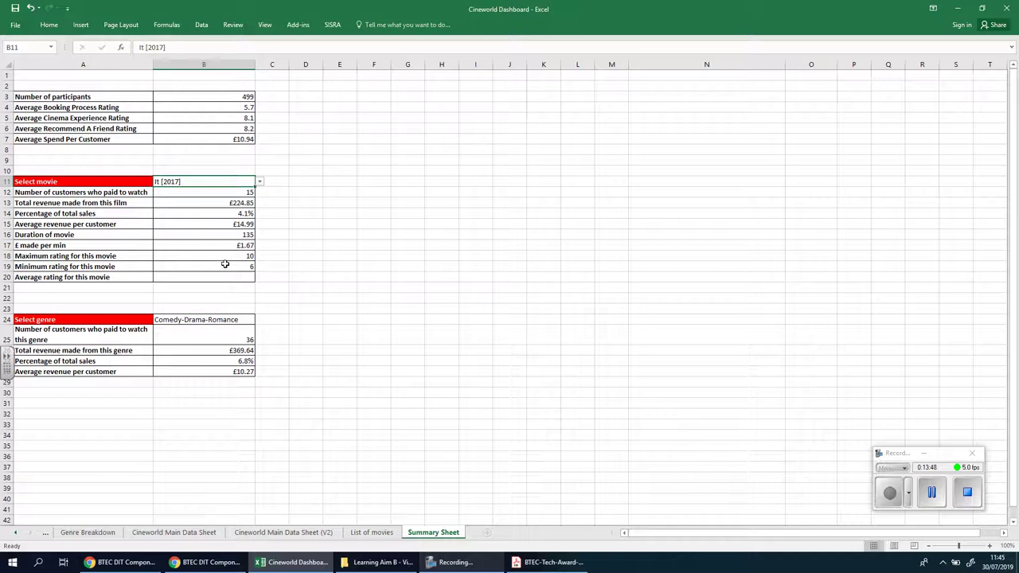
Step: Review the minimum rating formula in B19, check the Learning Aim B mock document in Google Docs, and return to the Excel Summary Sheet
click(225, 264)
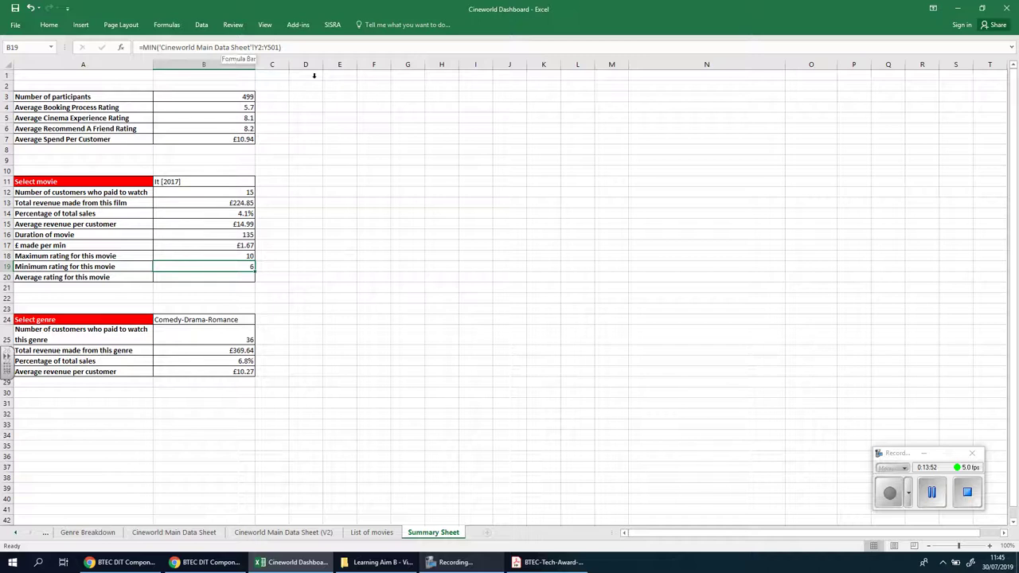
click(227, 562)
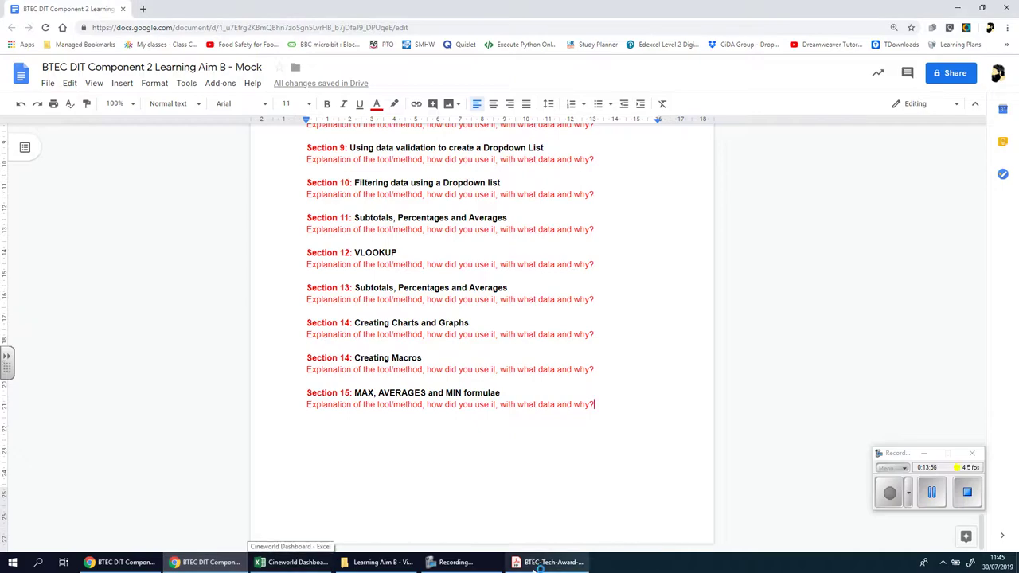
click(280, 563)
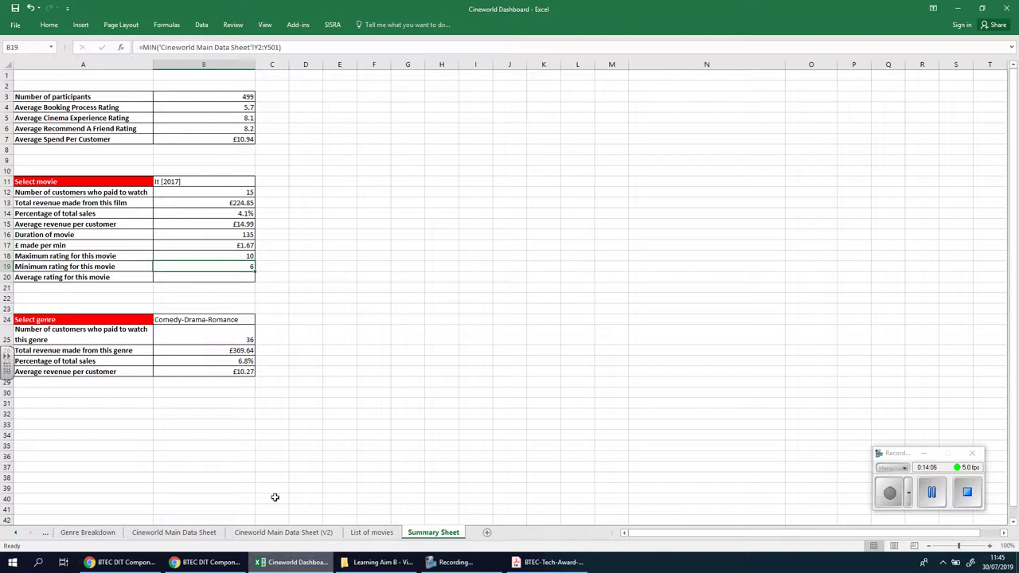
click(126, 266)
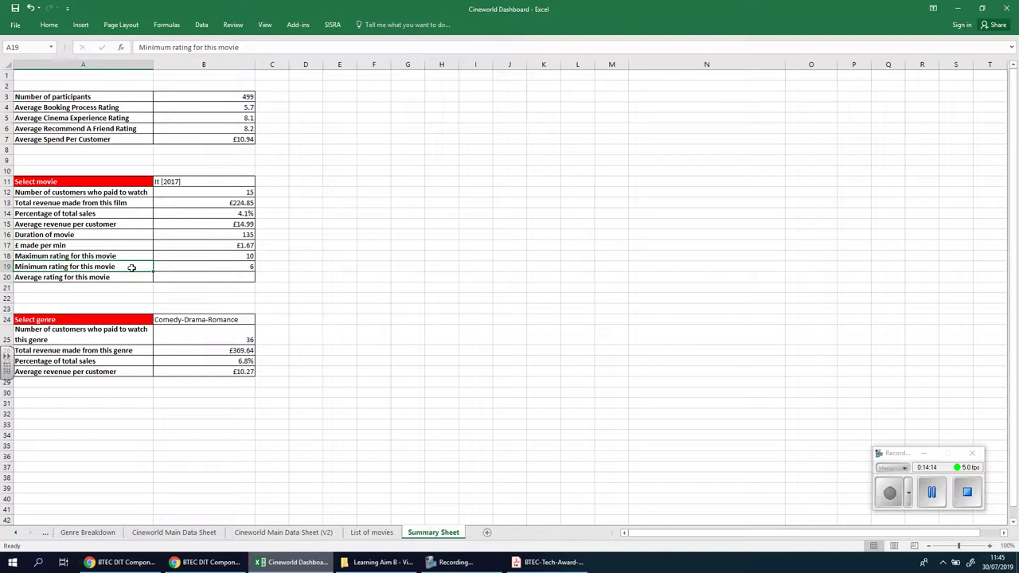
Step: Find the AVERAGE function by searching for "average" and insert it in B20, the average rating for this movie
click(188, 278)
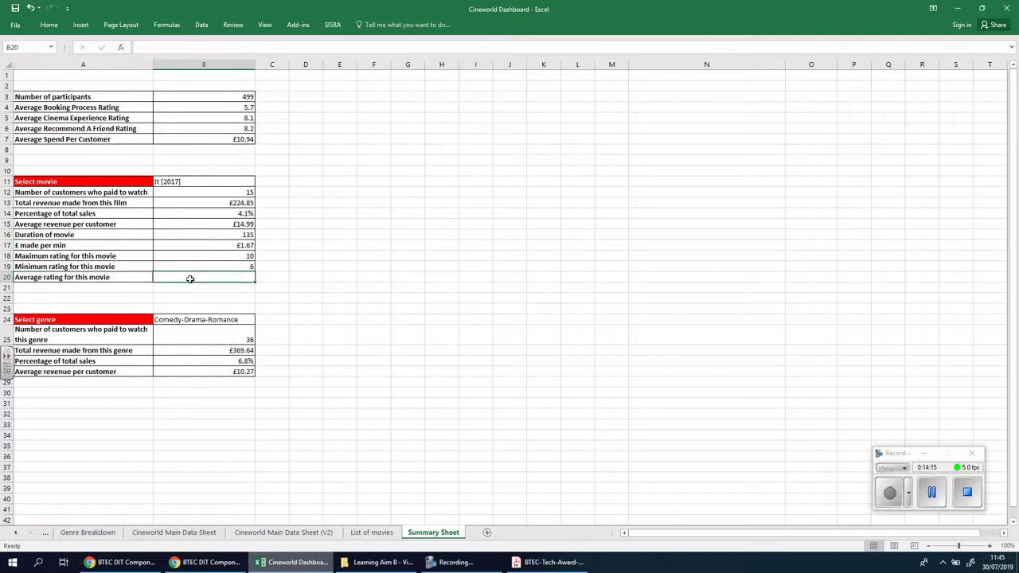
click(121, 49)
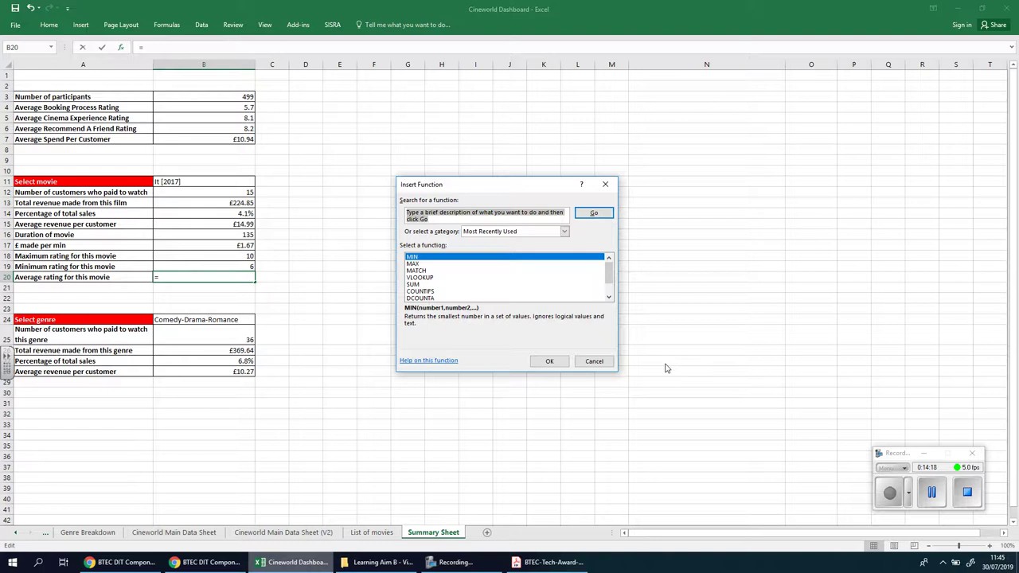
text(aver)
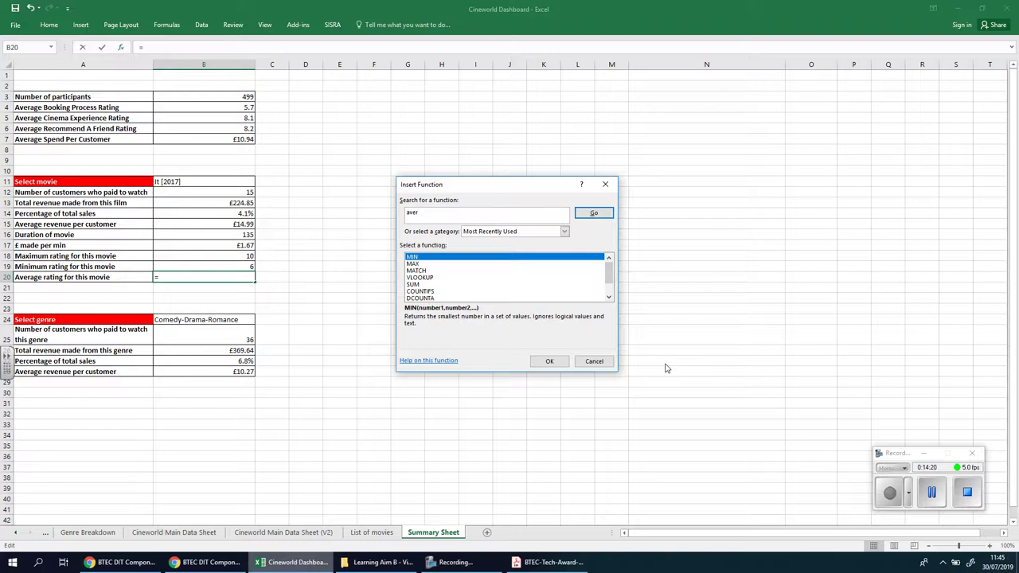
text(age)
click(594, 212)
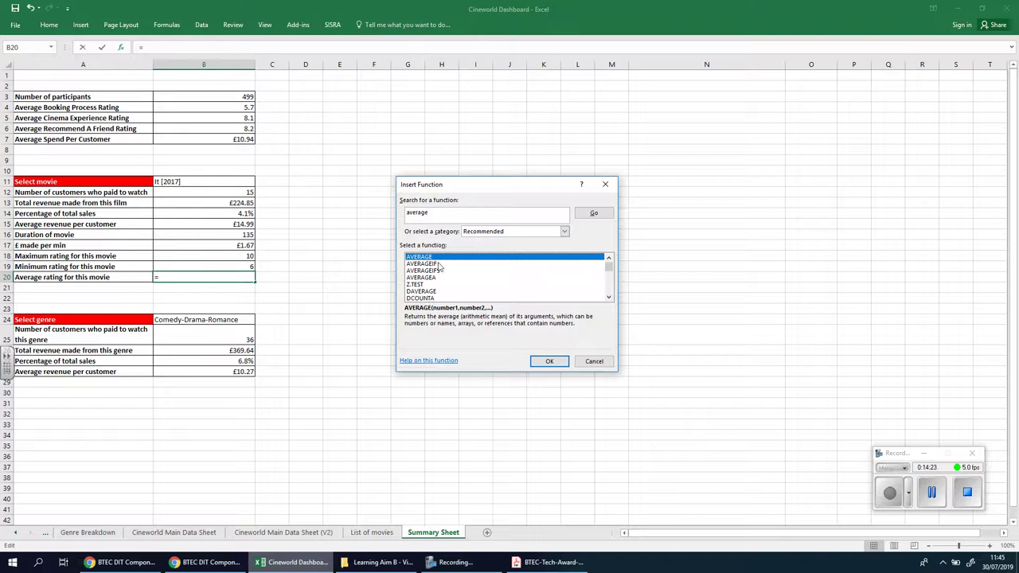
click(550, 362)
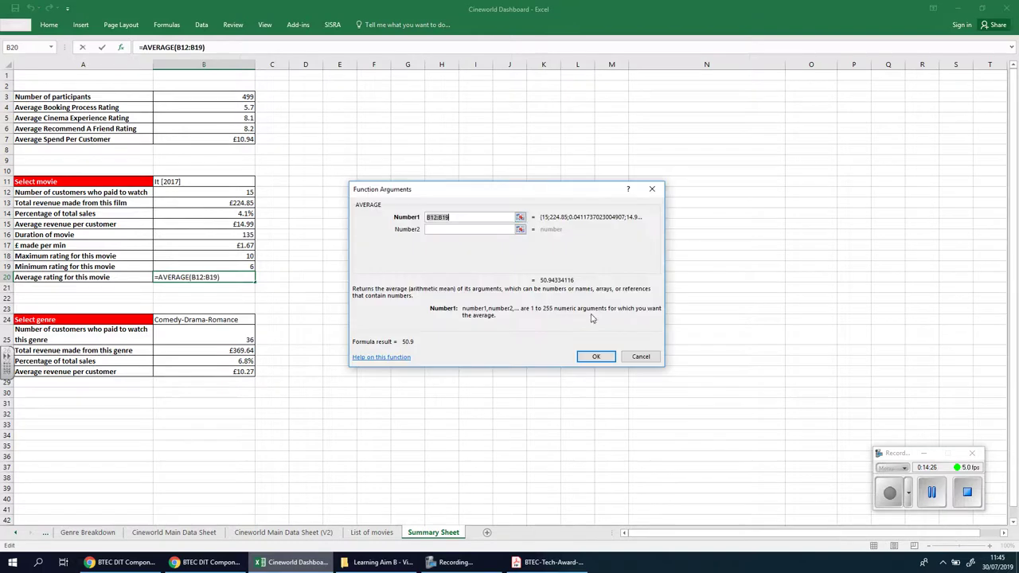
Step: Set the AVERAGE function's Number1 to the Movie Rating range Y2:Y500 on the Cineworld Main Data Sheet and complete the formula
click(520, 217)
click(174, 532)
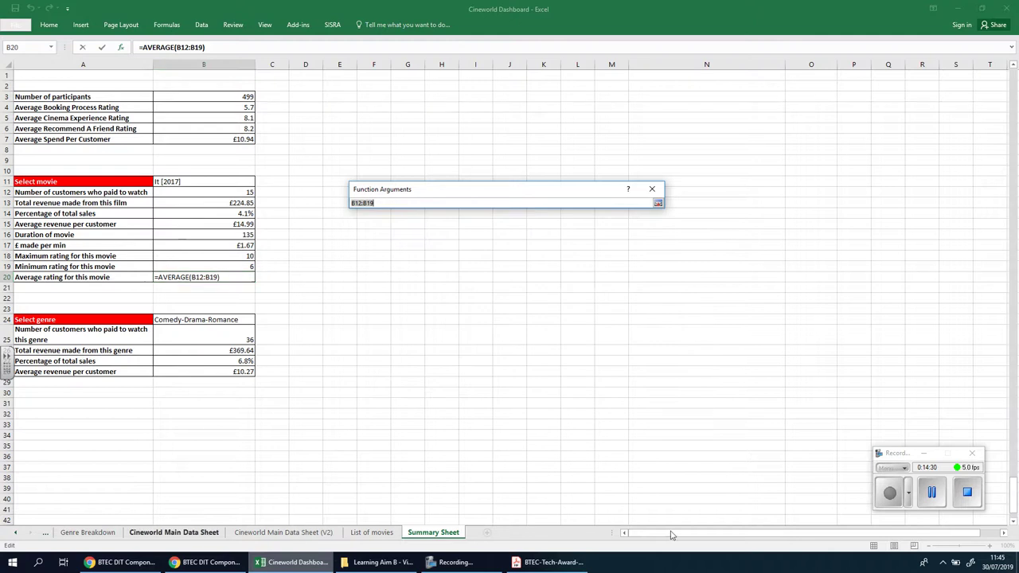
drag(790, 532, 991, 532)
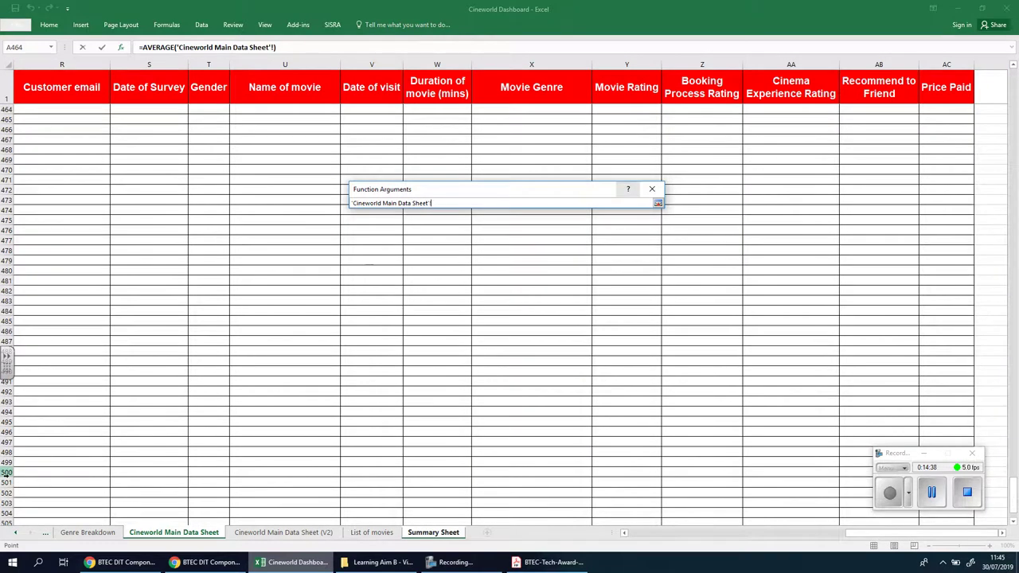
click(6, 473)
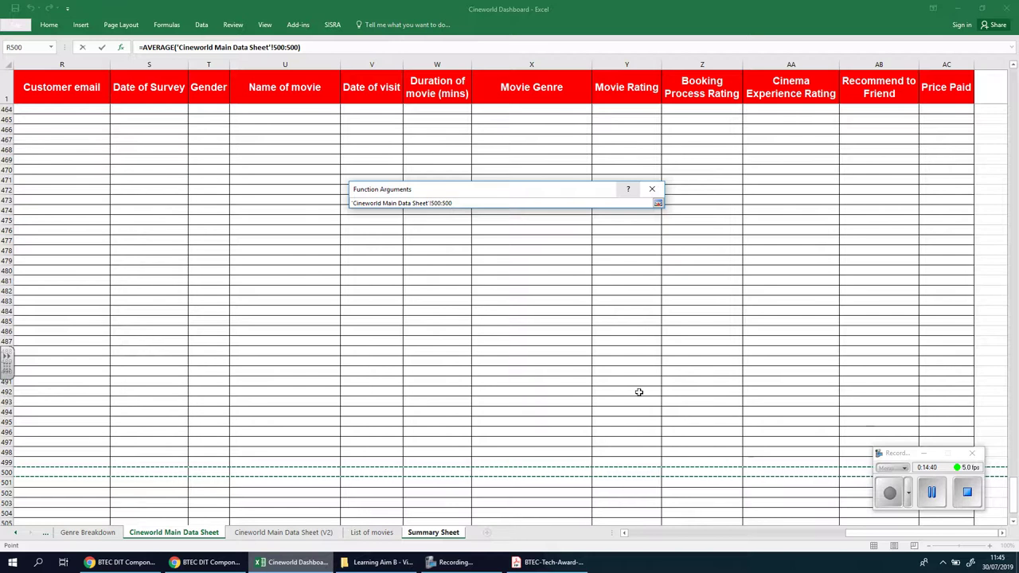
click(633, 472)
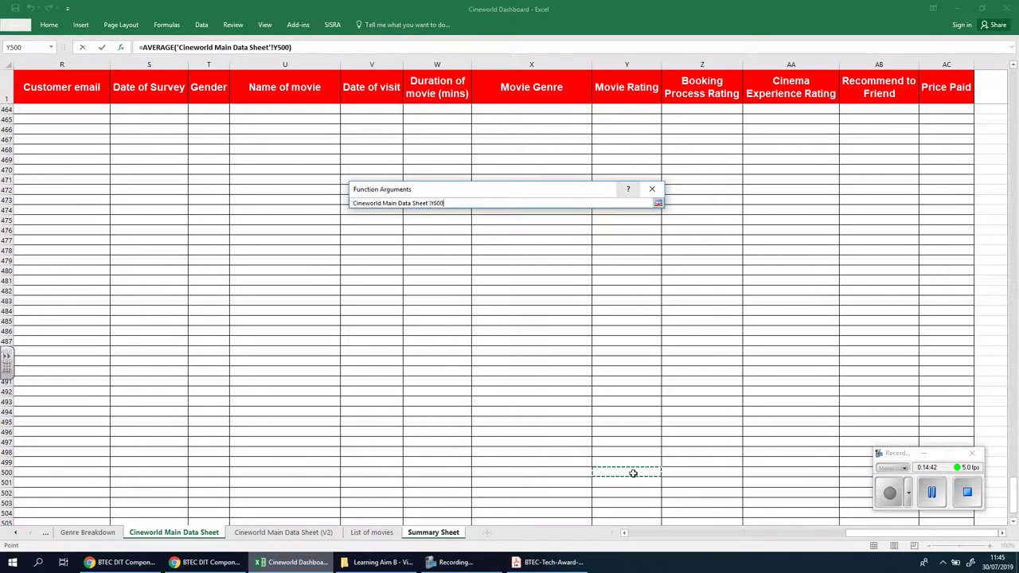
drag(633, 472, 614, 112)
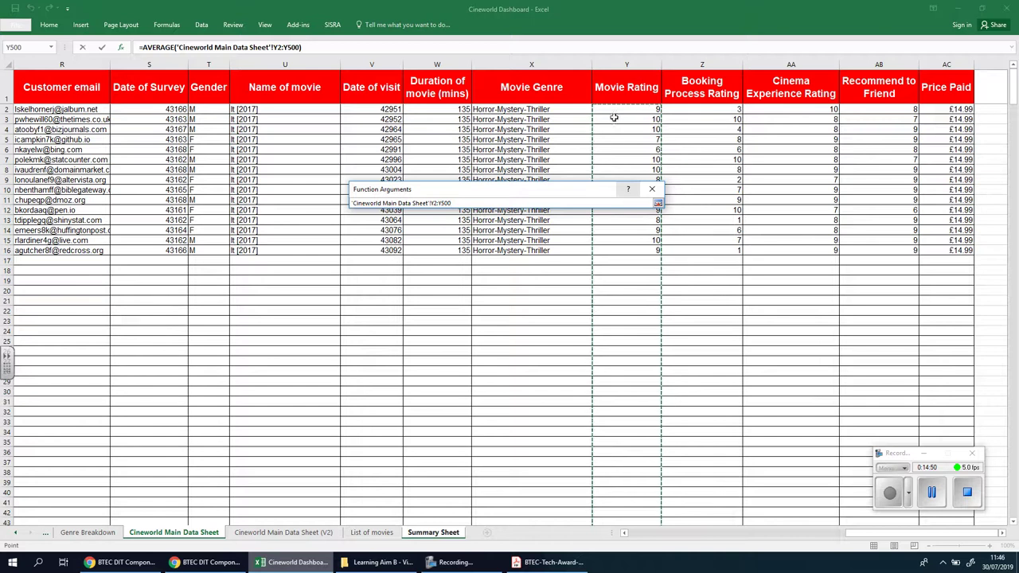
click(657, 203)
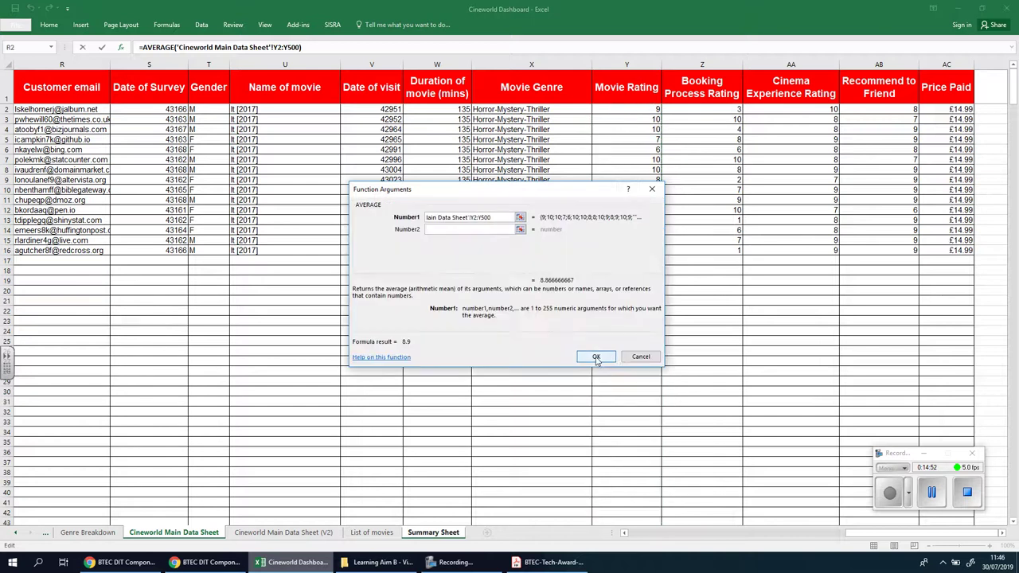
key(Return)
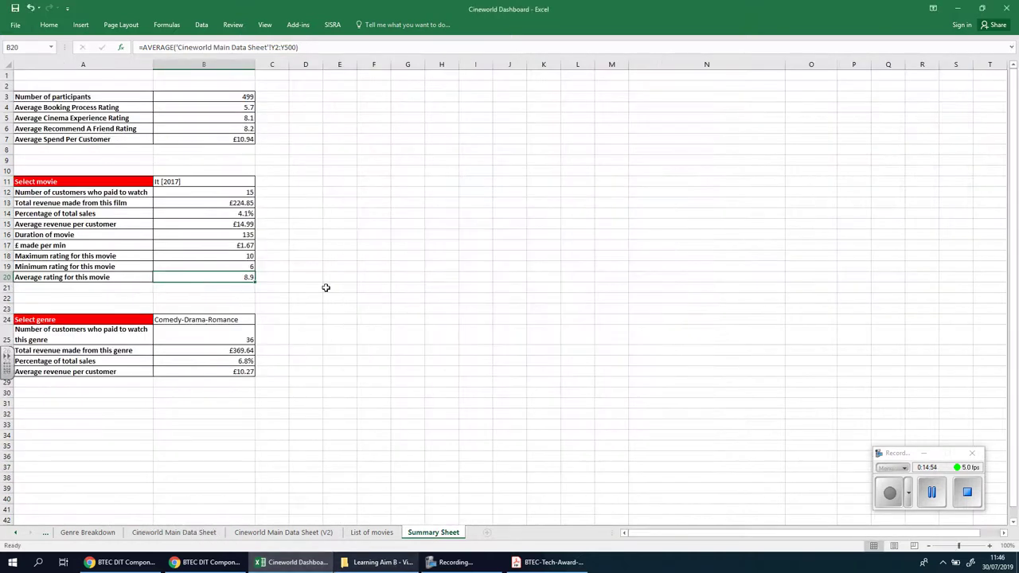
click(395, 255)
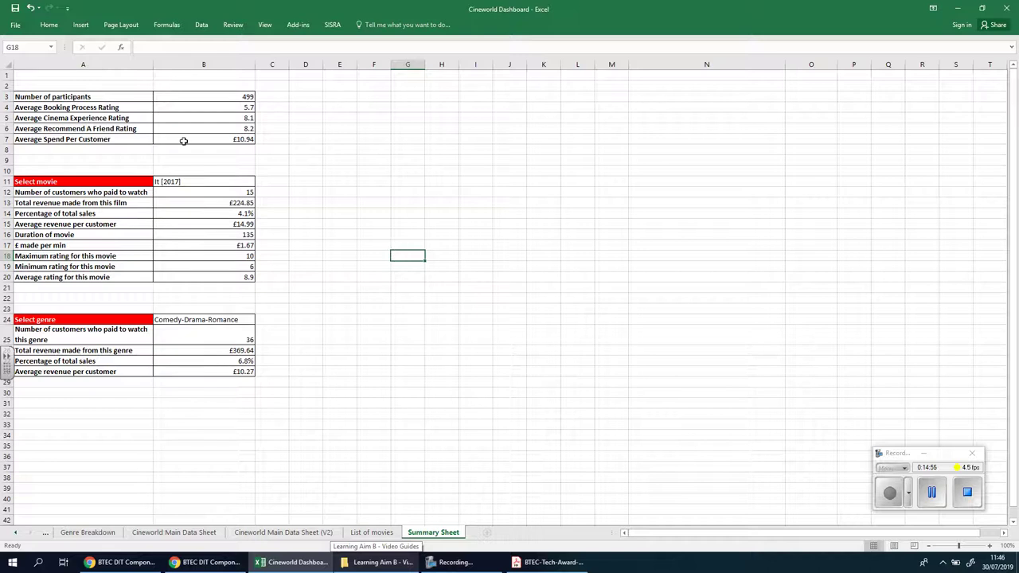
Step: Try Babysitter, The as the selected movie in B11, finishing with Star Wars: The Last Jedi
click(248, 182)
click(259, 183)
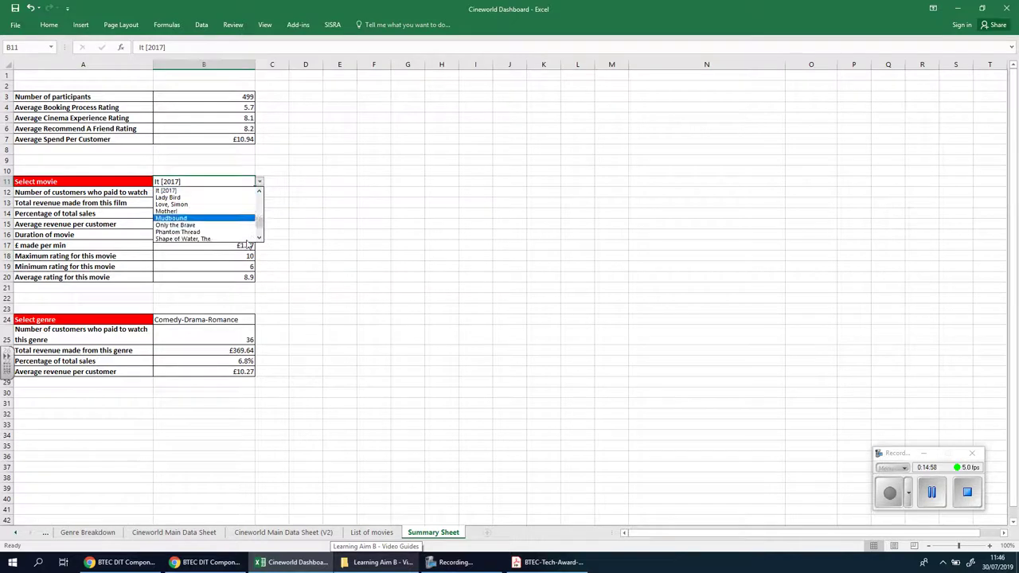
drag(264, 228, 260, 196)
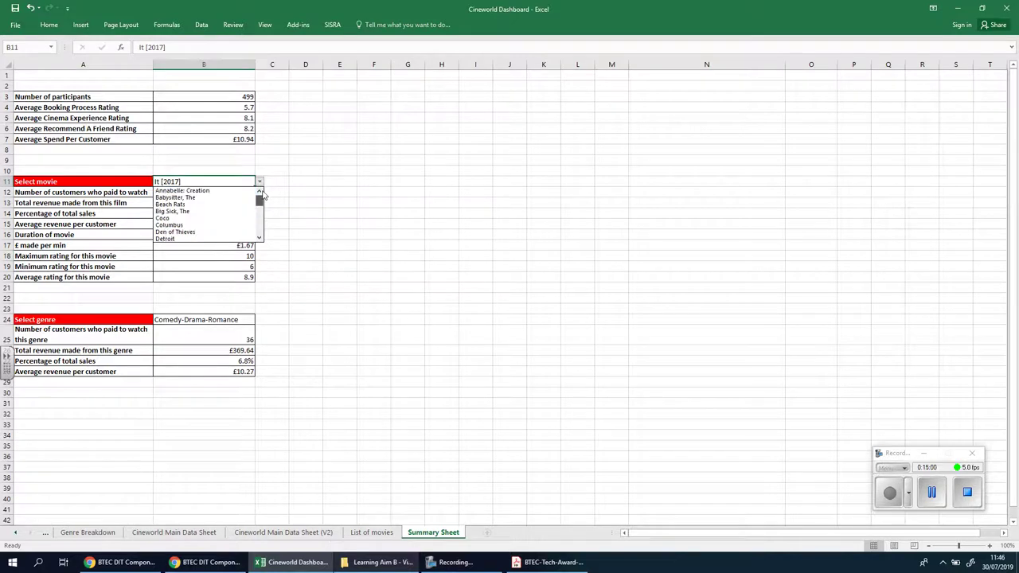
click(213, 194)
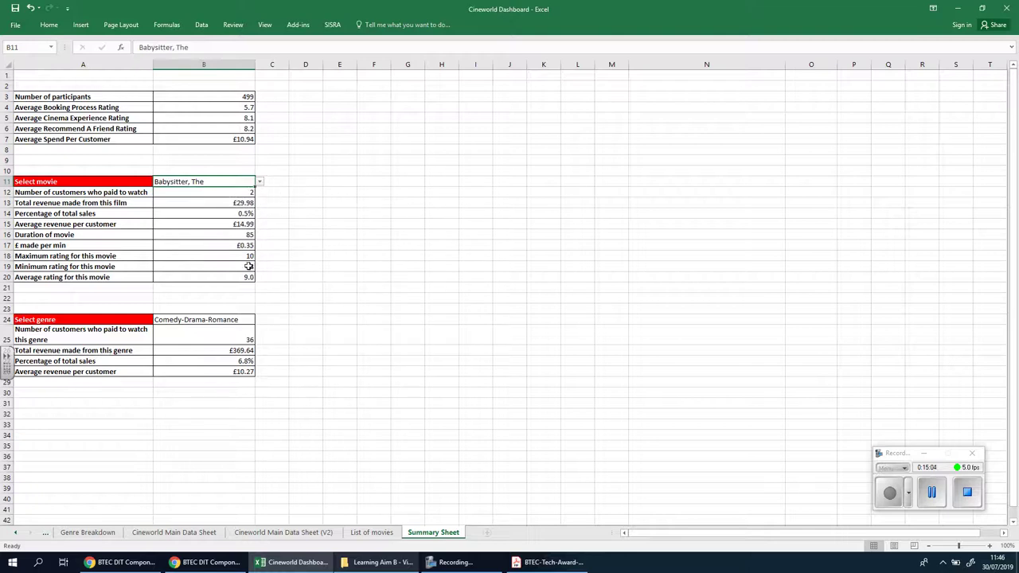
click(260, 183)
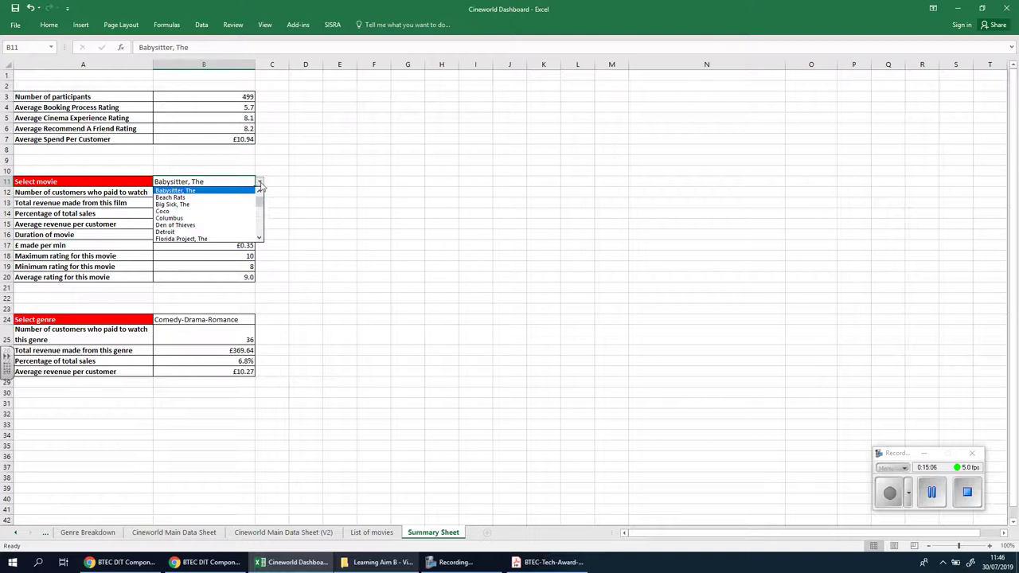
drag(257, 201, 260, 228)
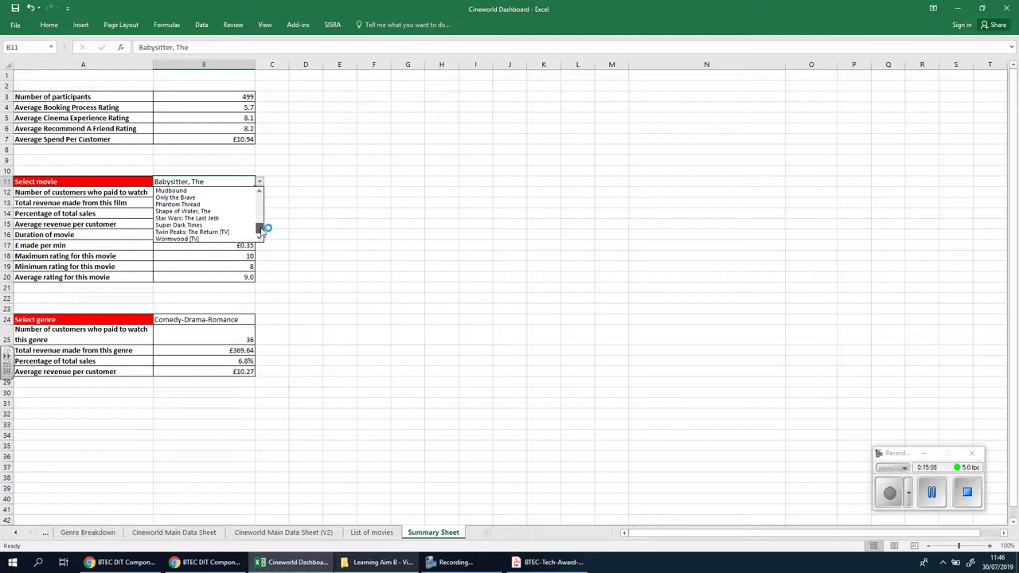
click(203, 218)
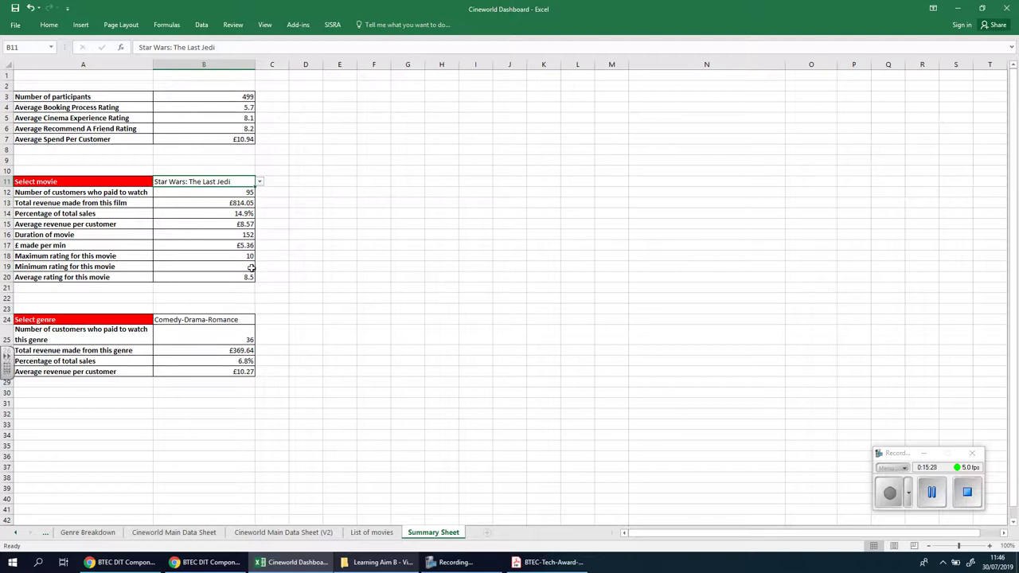
Step: Review the B20 average formula and its Cineworld Main Data Sheet source, check the Google Docs mock document's formulae section, and return to Excel's Summary Sheet
click(211, 276)
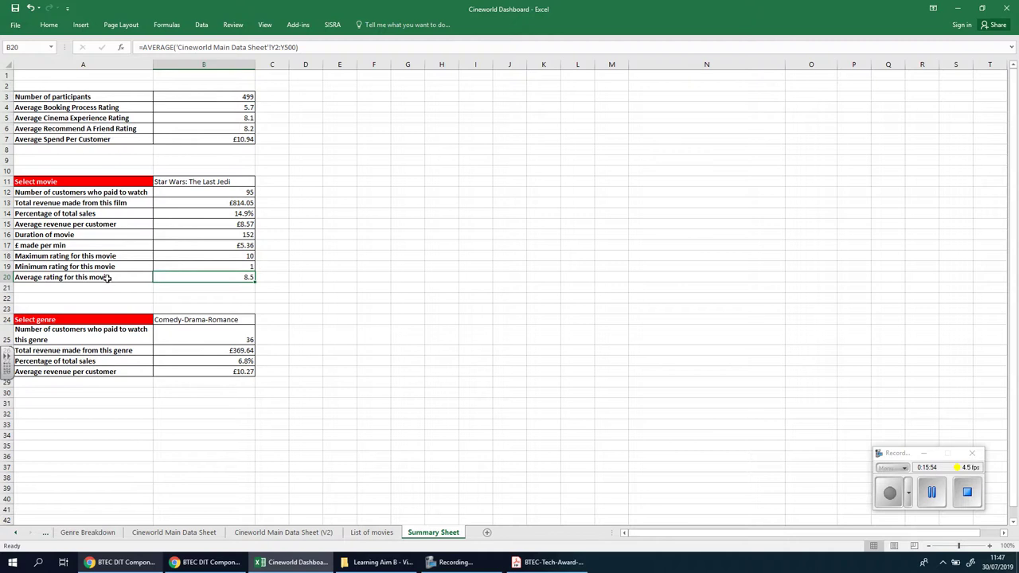
click(173, 531)
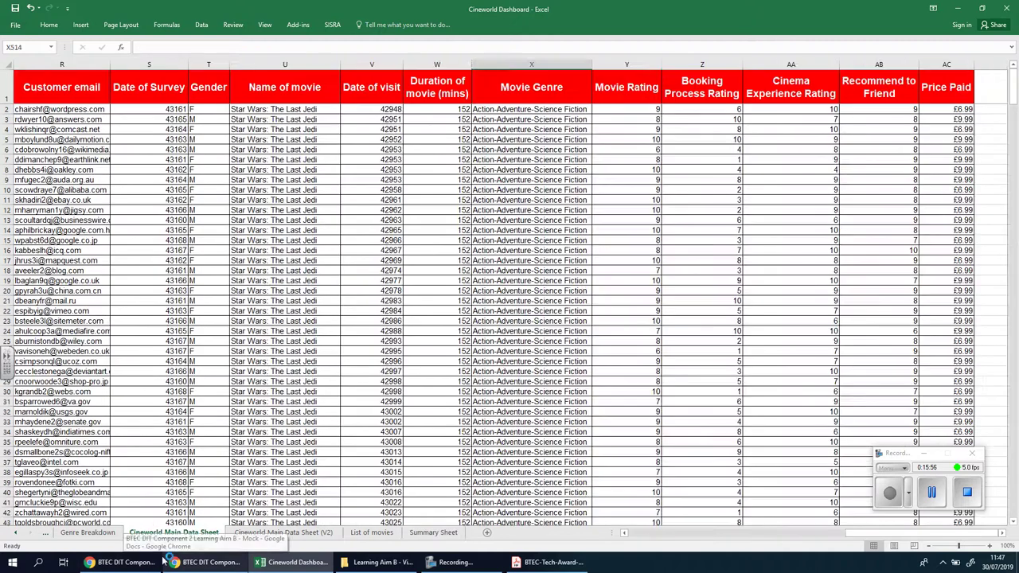
click(431, 535)
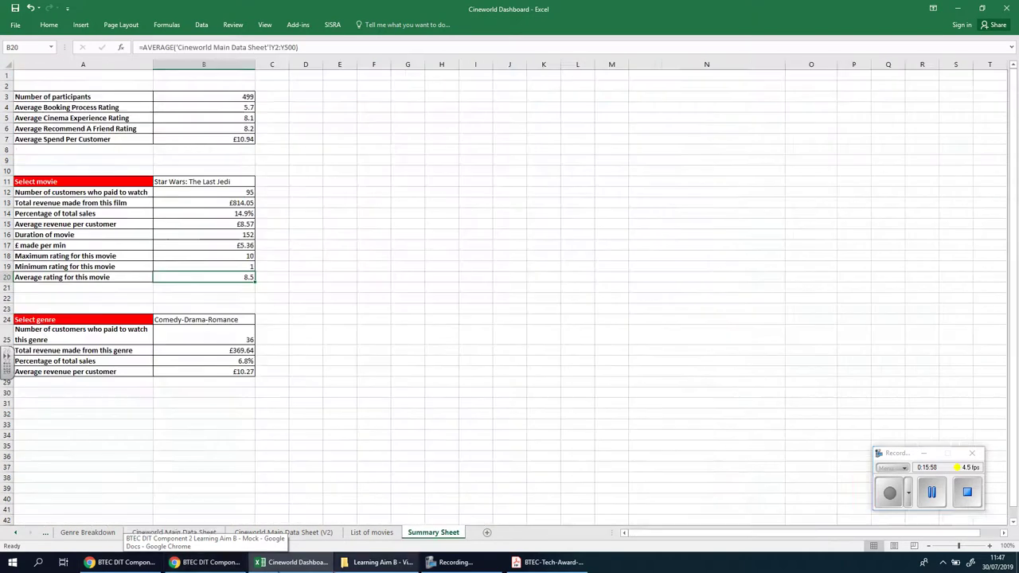
click(205, 562)
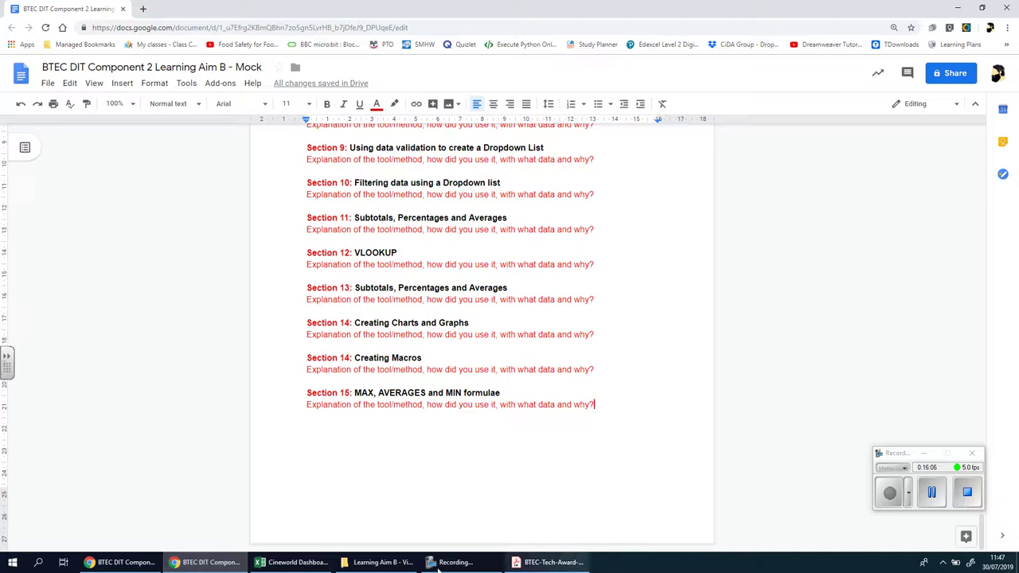
click(313, 563)
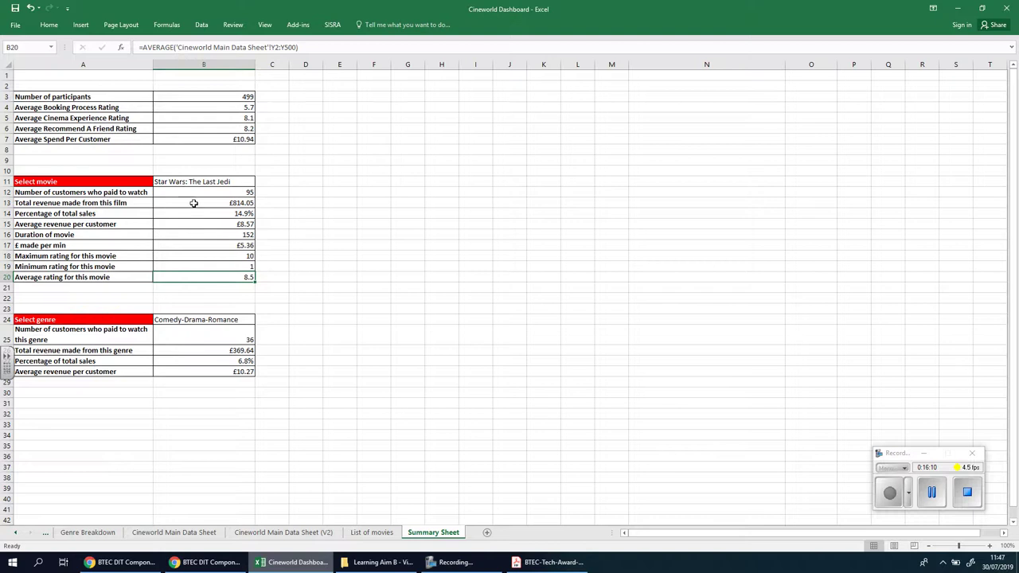